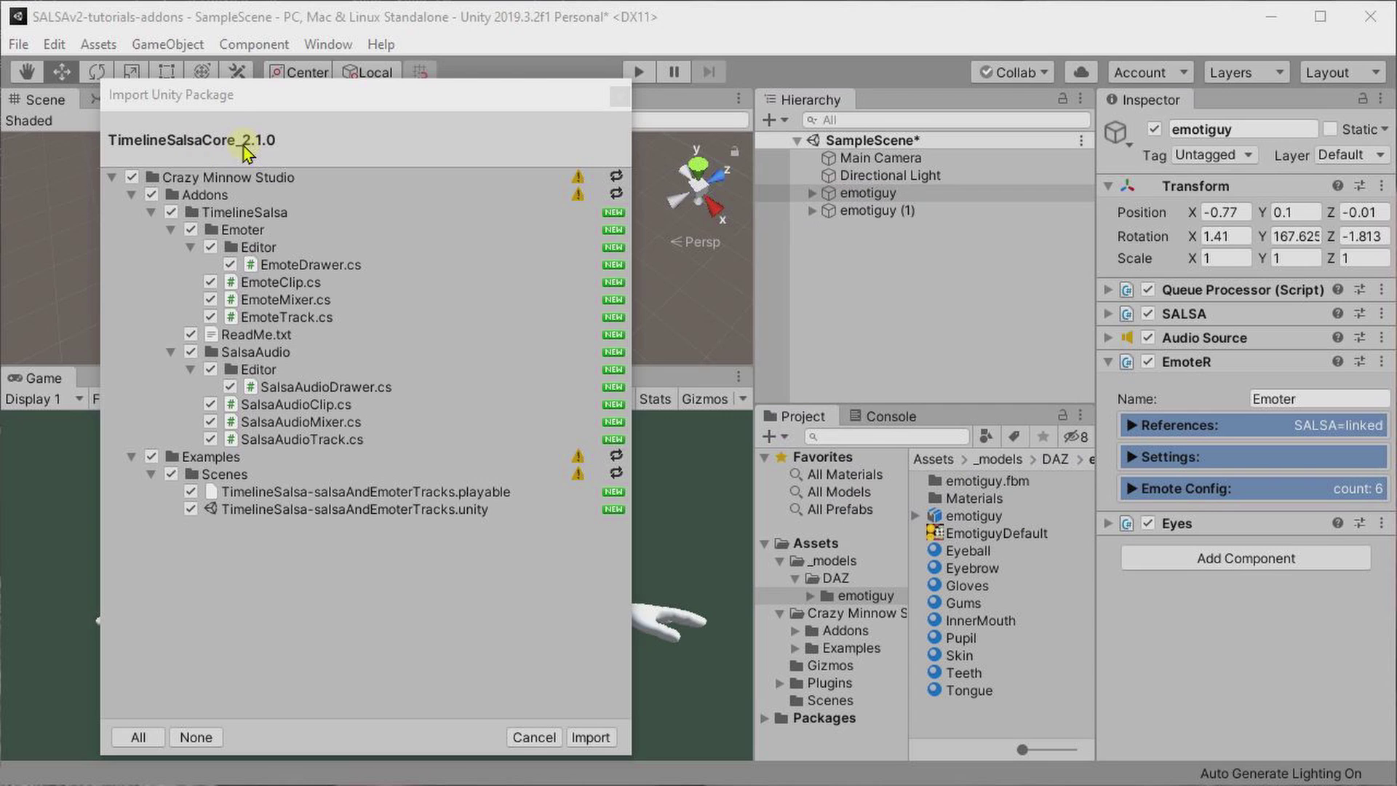
# Import the TimelineSalsaCore_2.1.0 package with all of its items checked.
pyautogui.moveTo(342, 115)
pyautogui.mouseDown()
pyautogui.moveTo(341, 91)
pyautogui.moveTo(324, 108)
pyautogui.mouseUp()
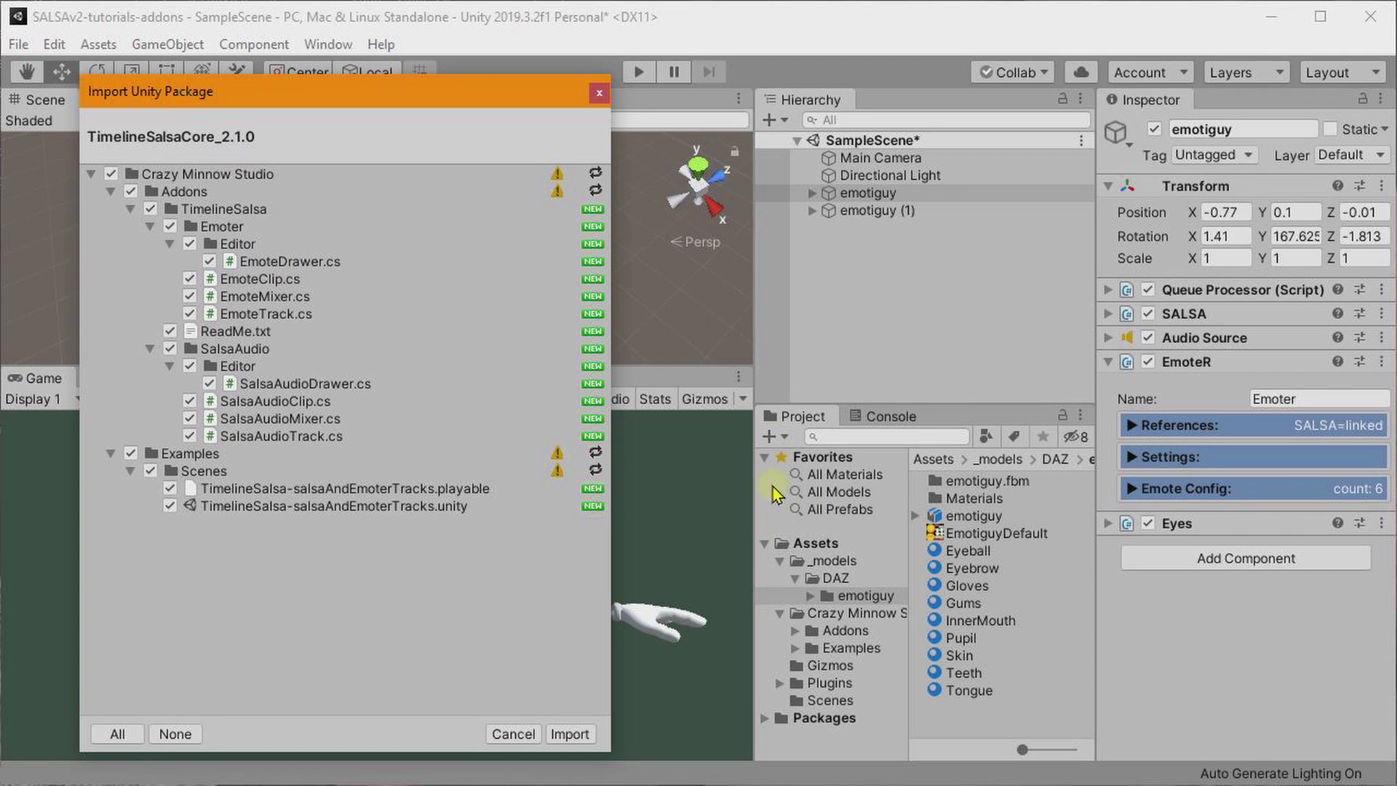
pyautogui.click(572, 734)
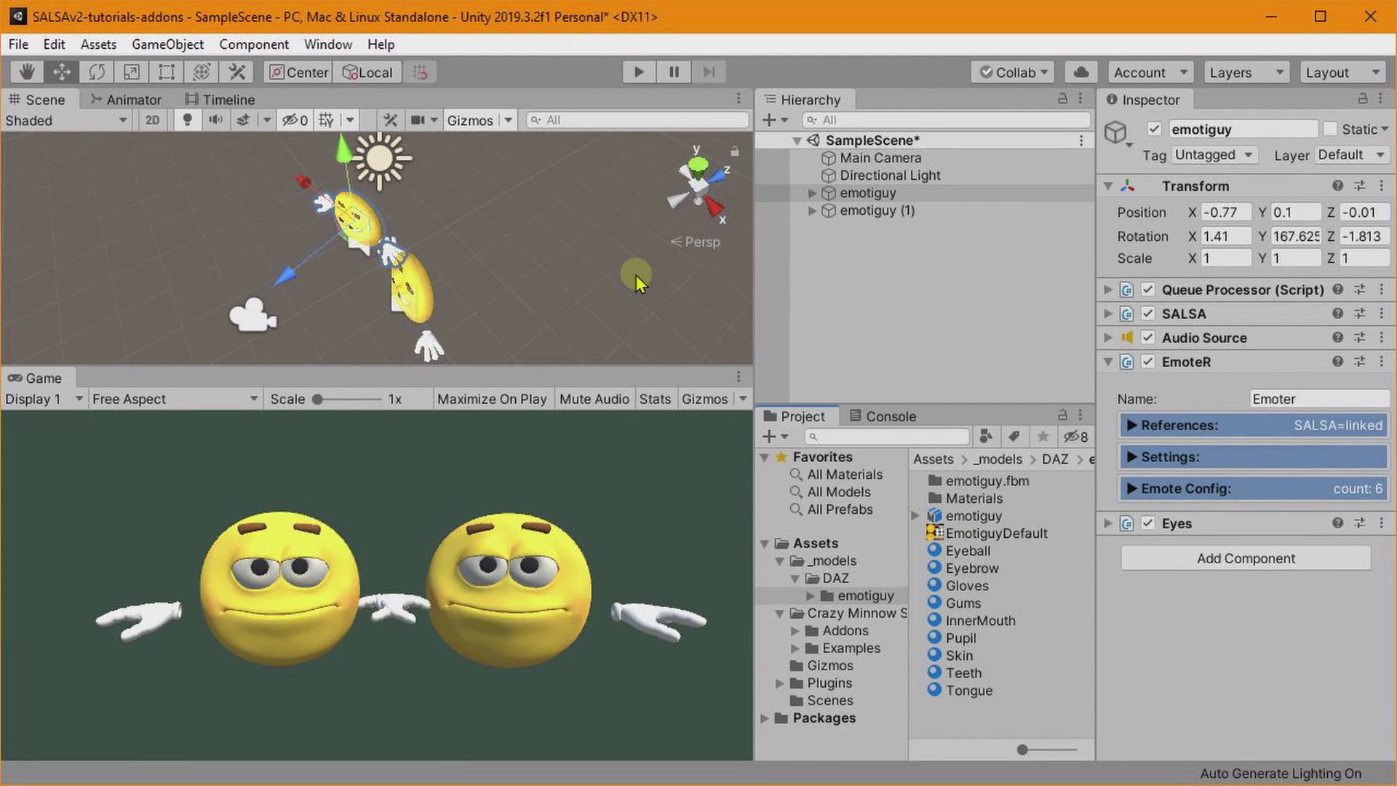
# Browse Addons > TimelineSalsa's Emoter and SalsaAudio folders to list their clip, mixer and track scripts.
pyautogui.click(796, 630)
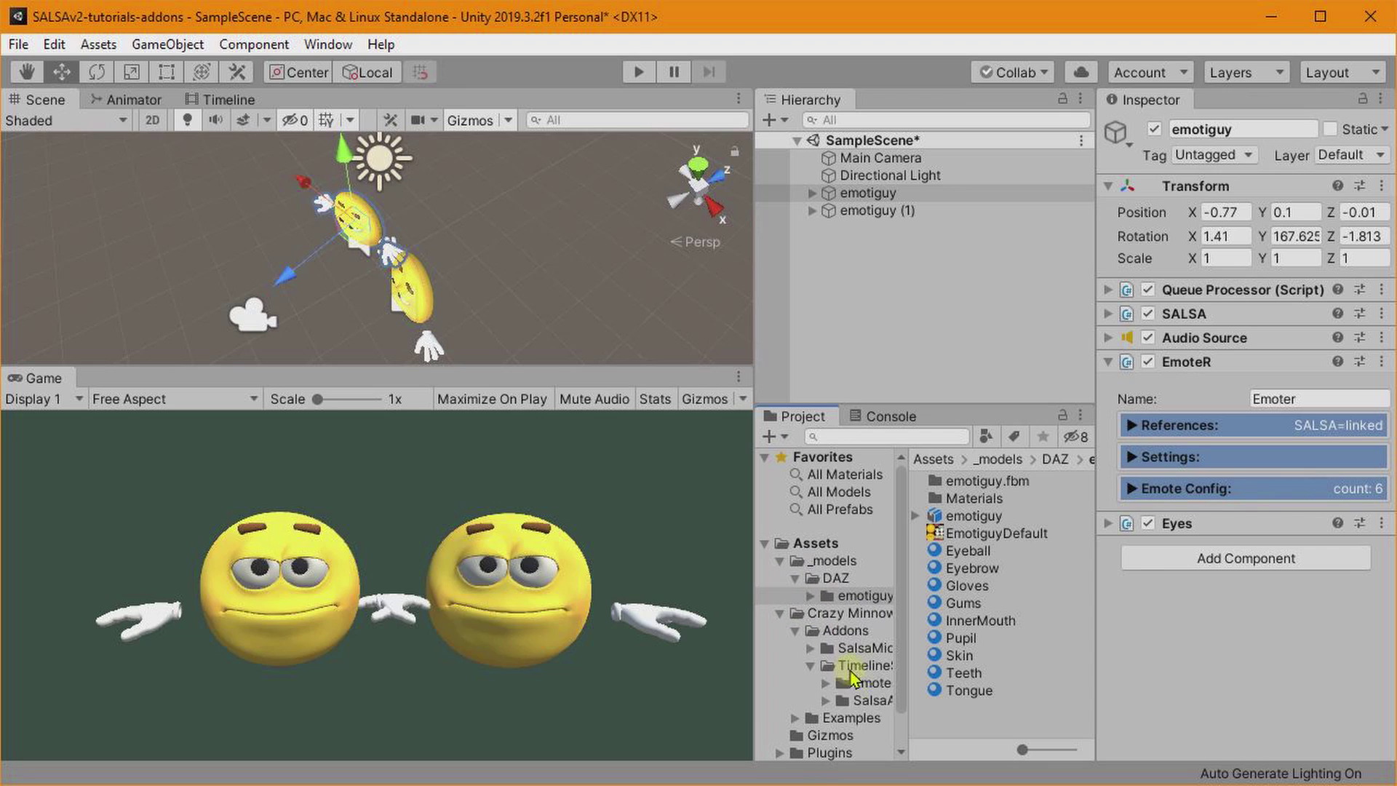
pyautogui.click(809, 665)
pyautogui.click(861, 650)
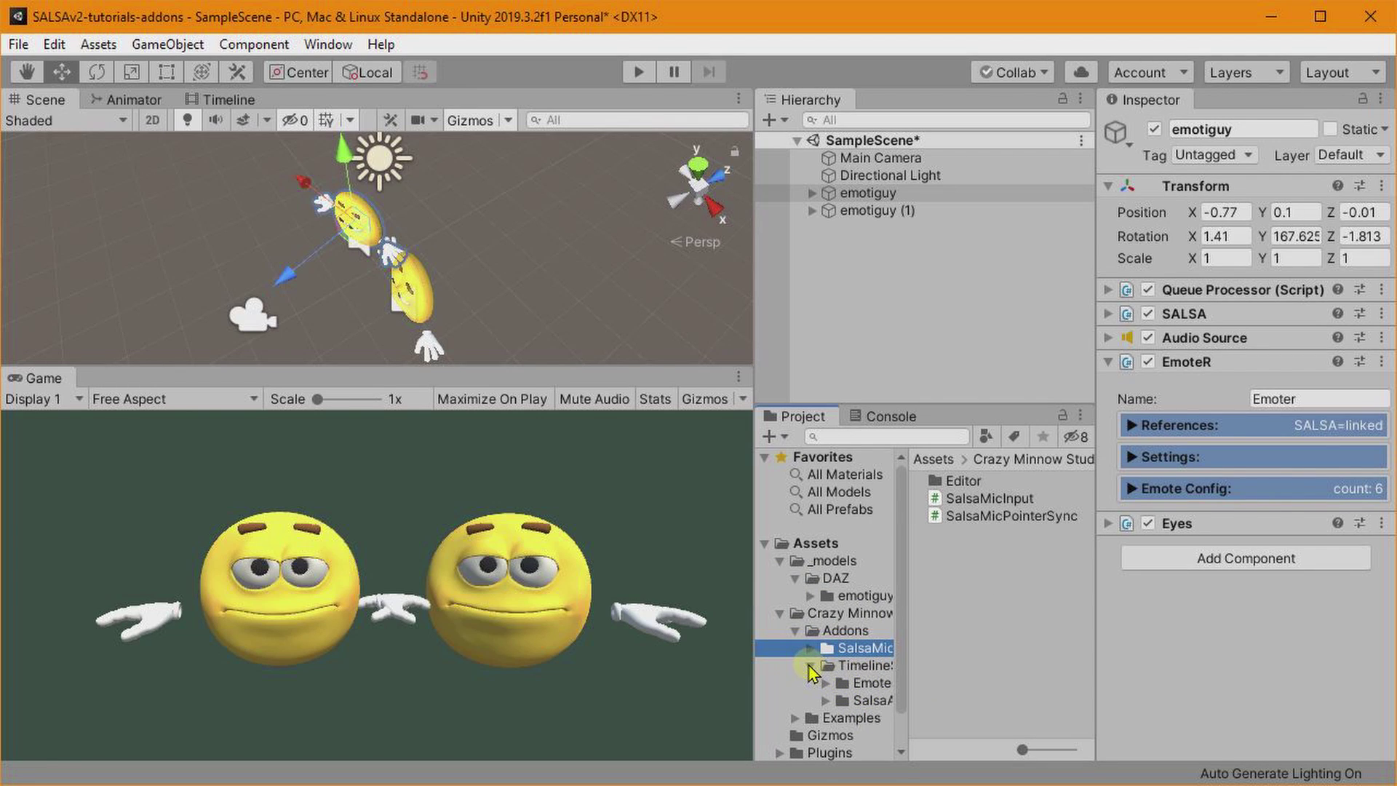
pyautogui.click(863, 665)
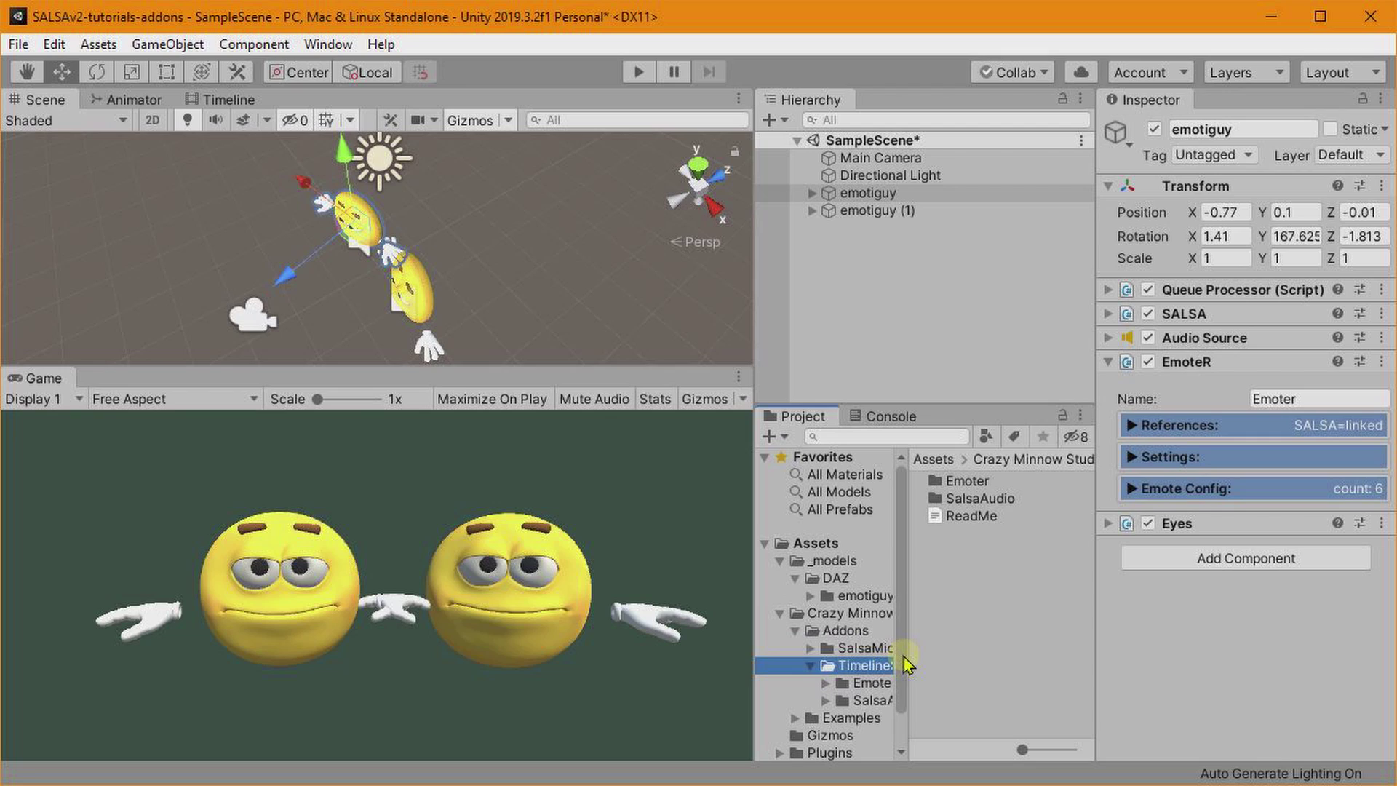
pyautogui.moveTo(904, 655); pyautogui.dragTo(956, 648)
pyautogui.click(873, 683)
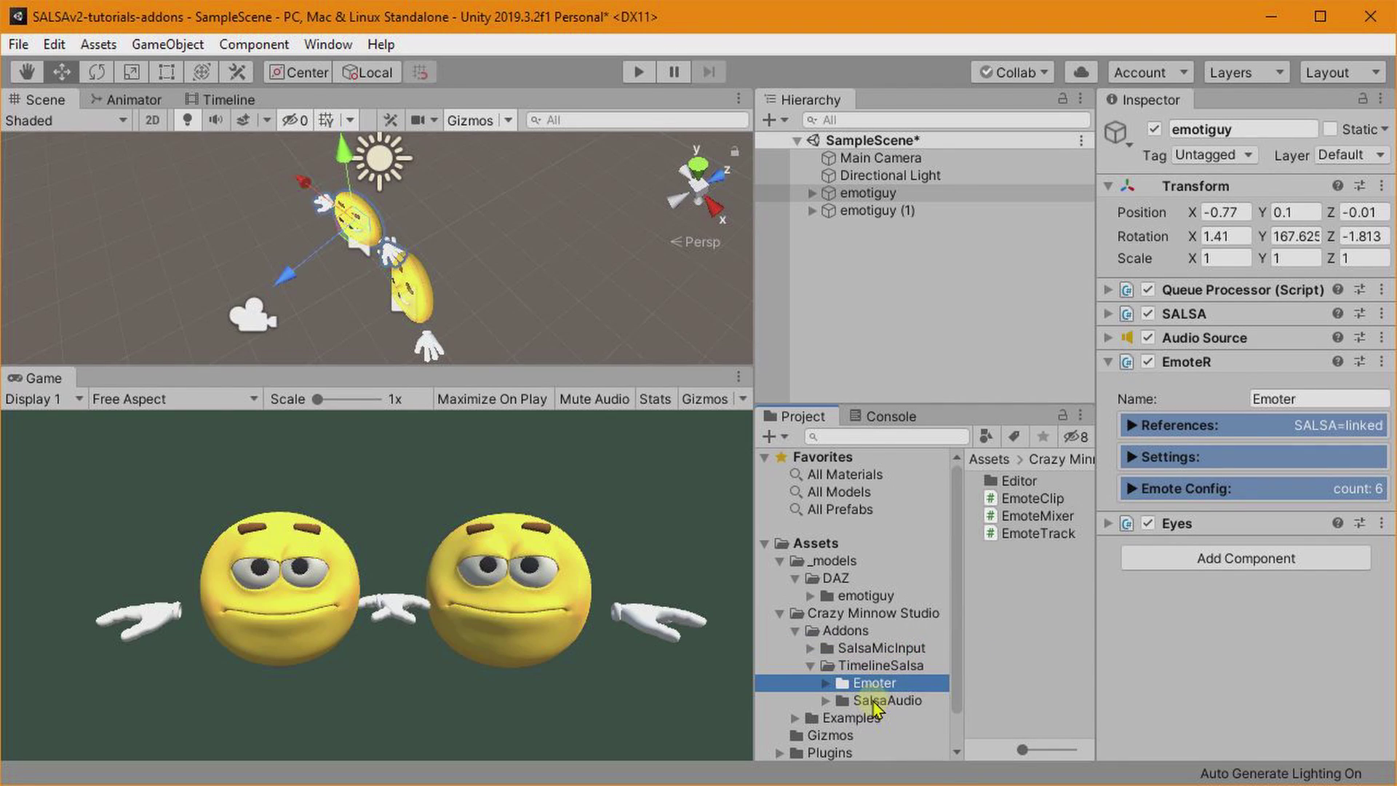
pyautogui.click(875, 701)
pyautogui.click(871, 684)
pyautogui.click(882, 702)
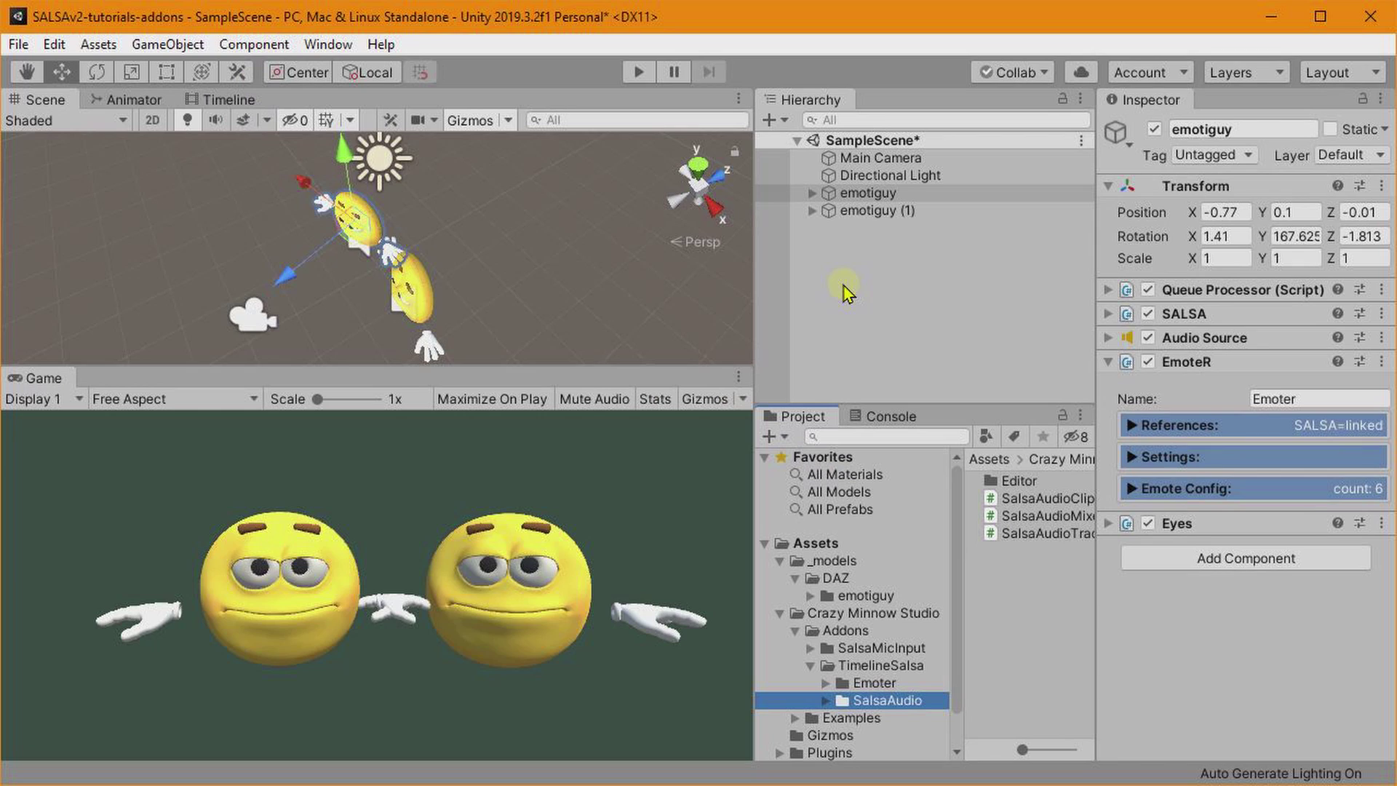
# Inspect the emotiguy and emotiguy (1) characters in the Hierarchy.
pyautogui.click(865, 193)
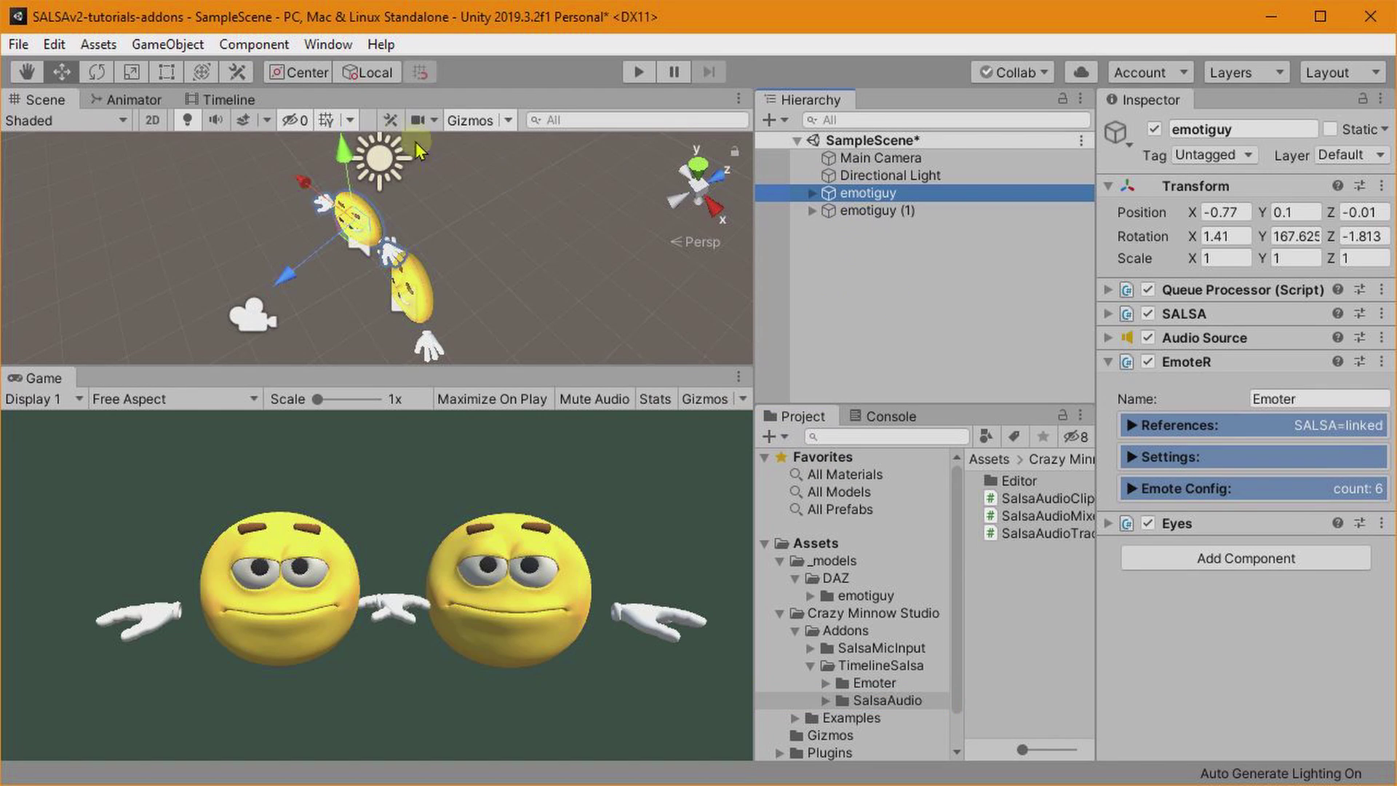
pyautogui.click(861, 213)
pyautogui.click(862, 193)
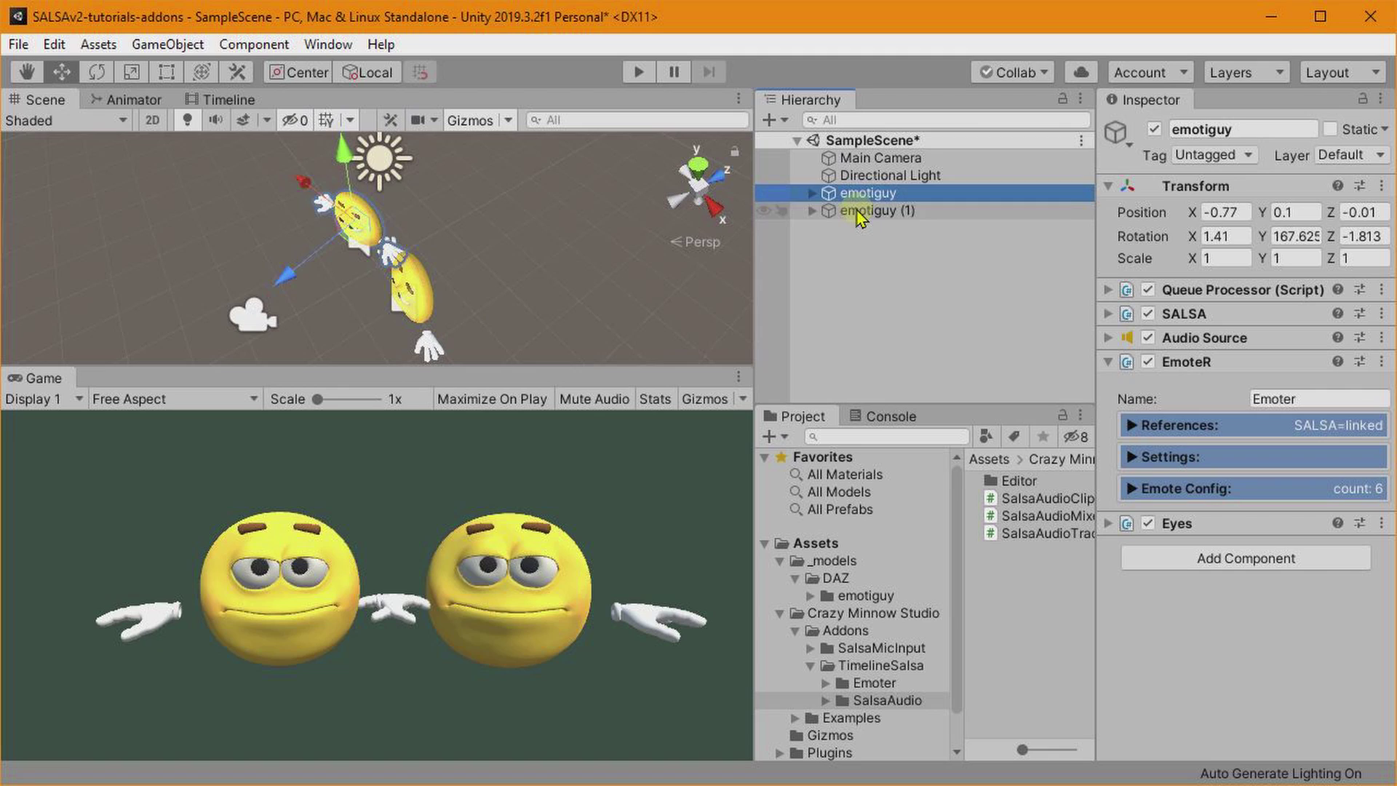
pyautogui.click(860, 211)
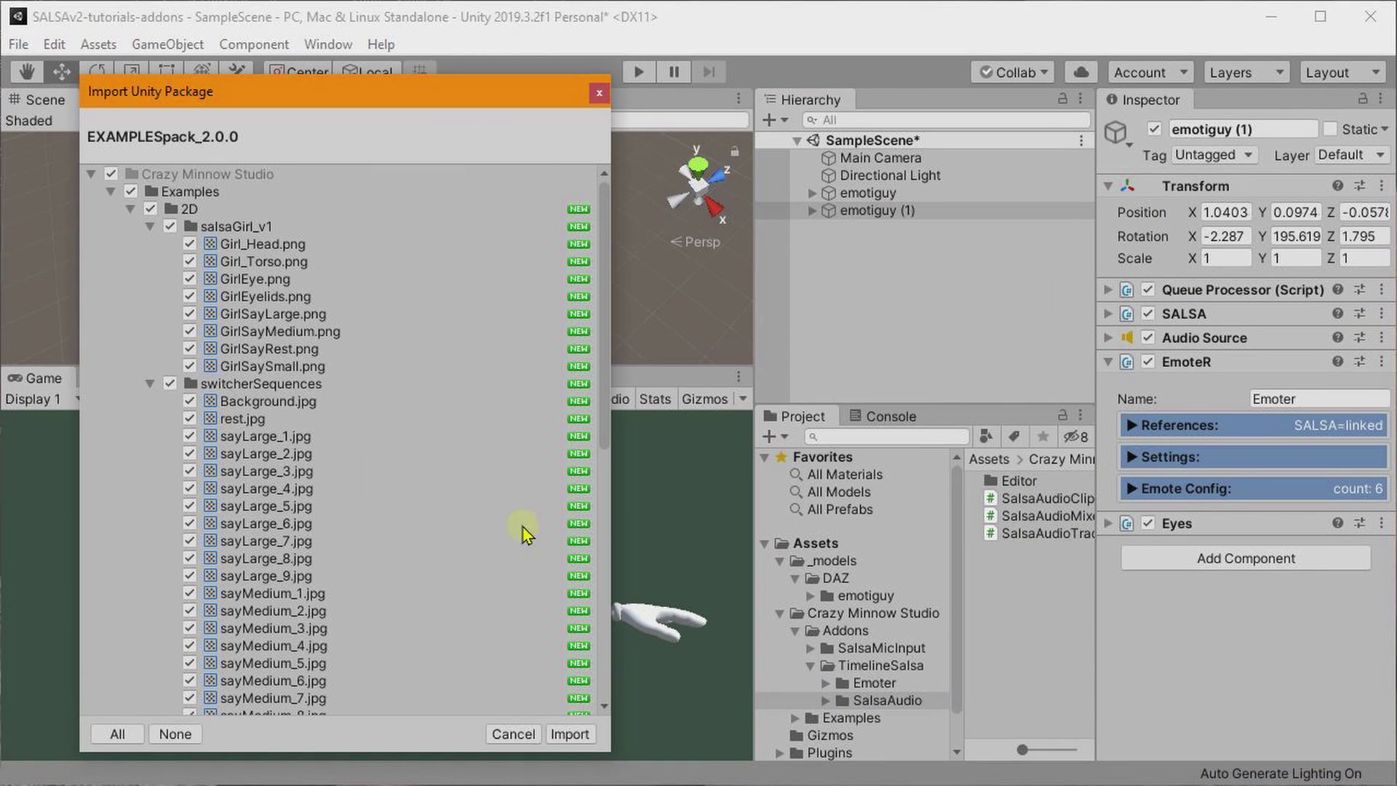
# Import EXAMPLESpack_2.0.0 and browse Examples > Audio, selecting the Promo-male clip.
pyautogui.scroll(-10, 408, 618)
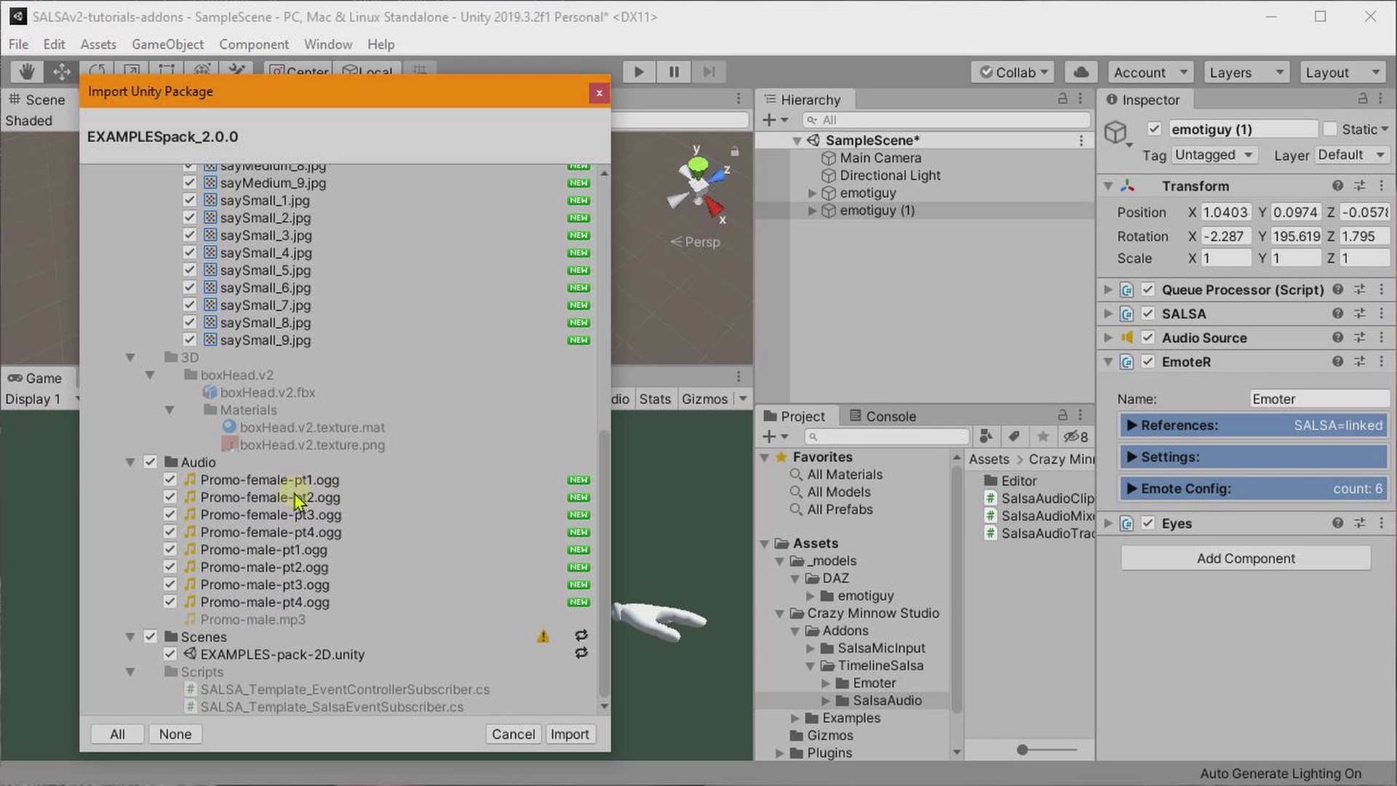
pyautogui.click(569, 734)
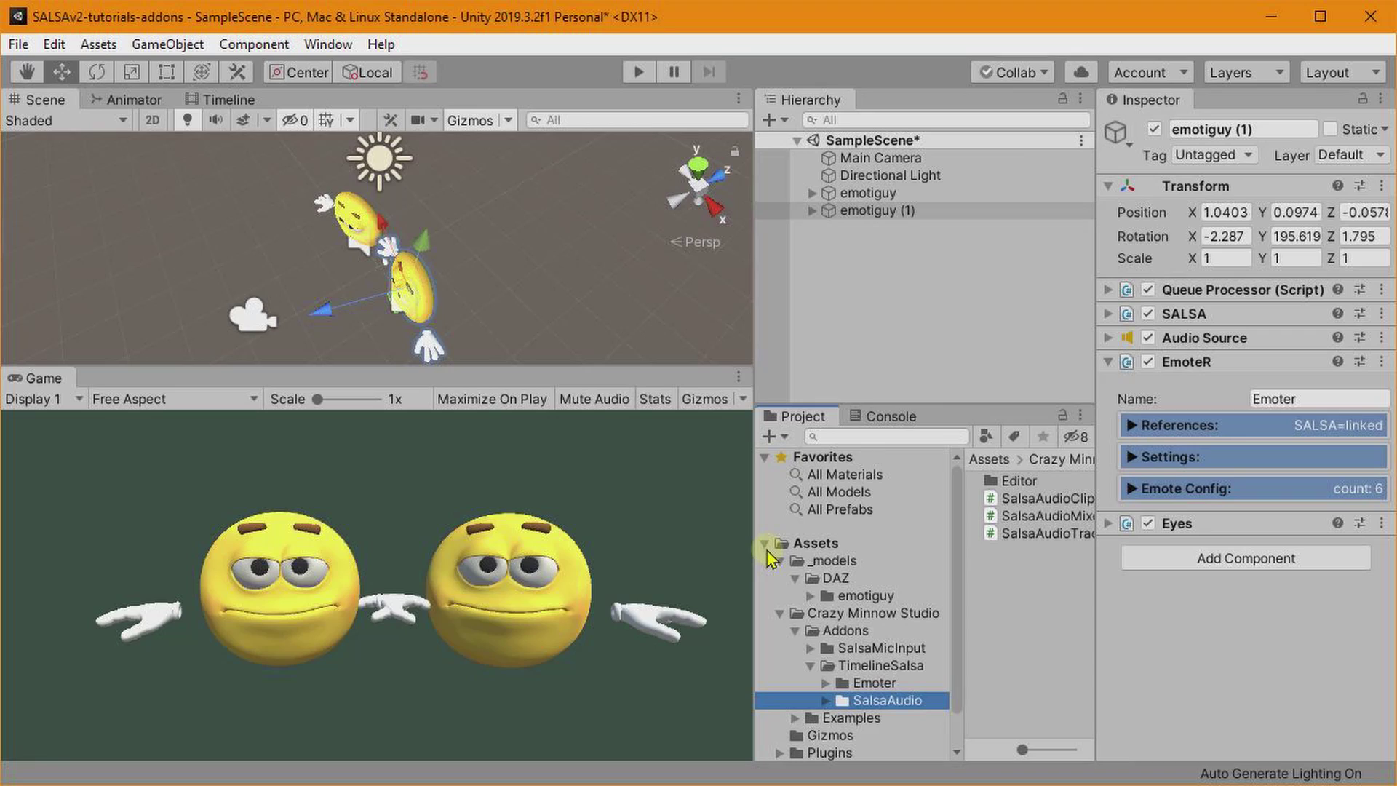
pyautogui.scroll(-1, 859, 625)
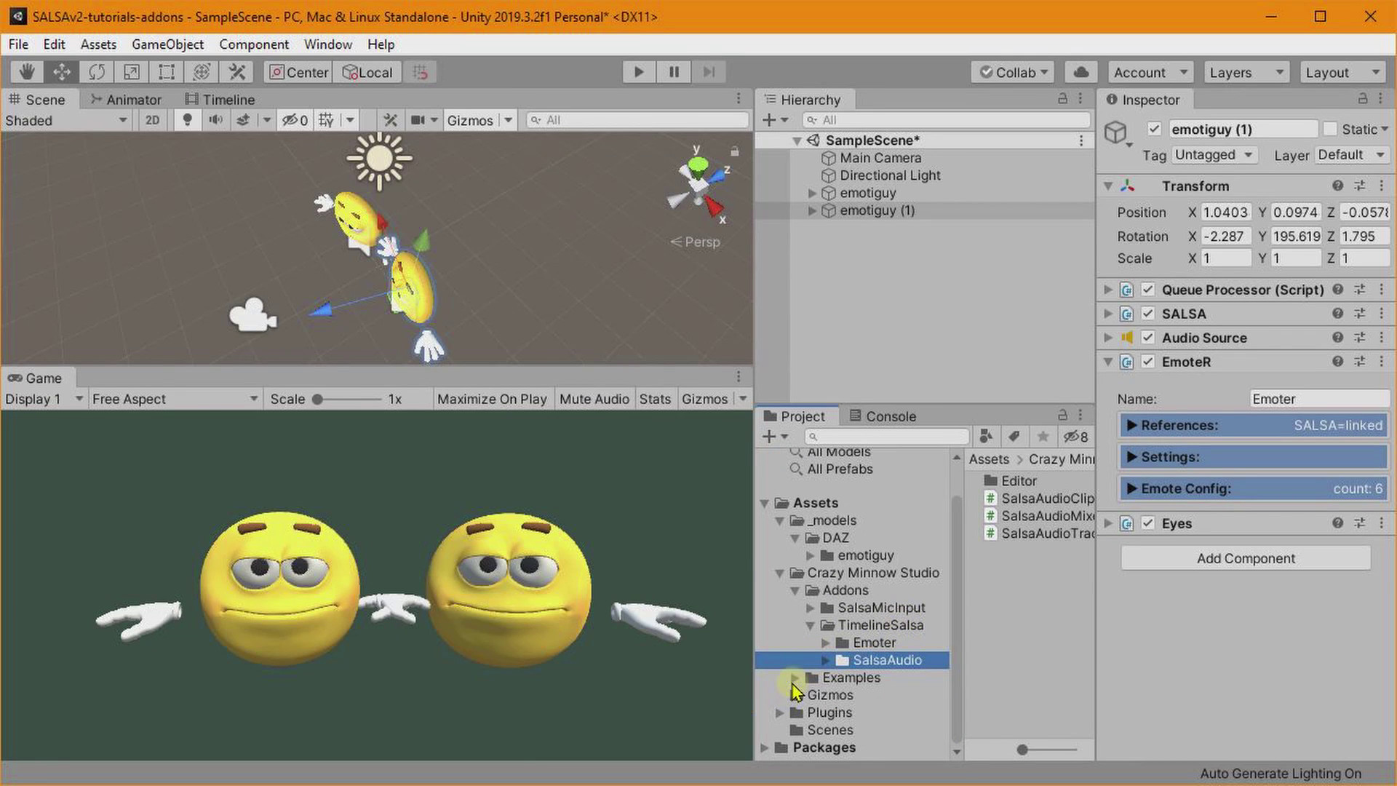
pyautogui.click(796, 678)
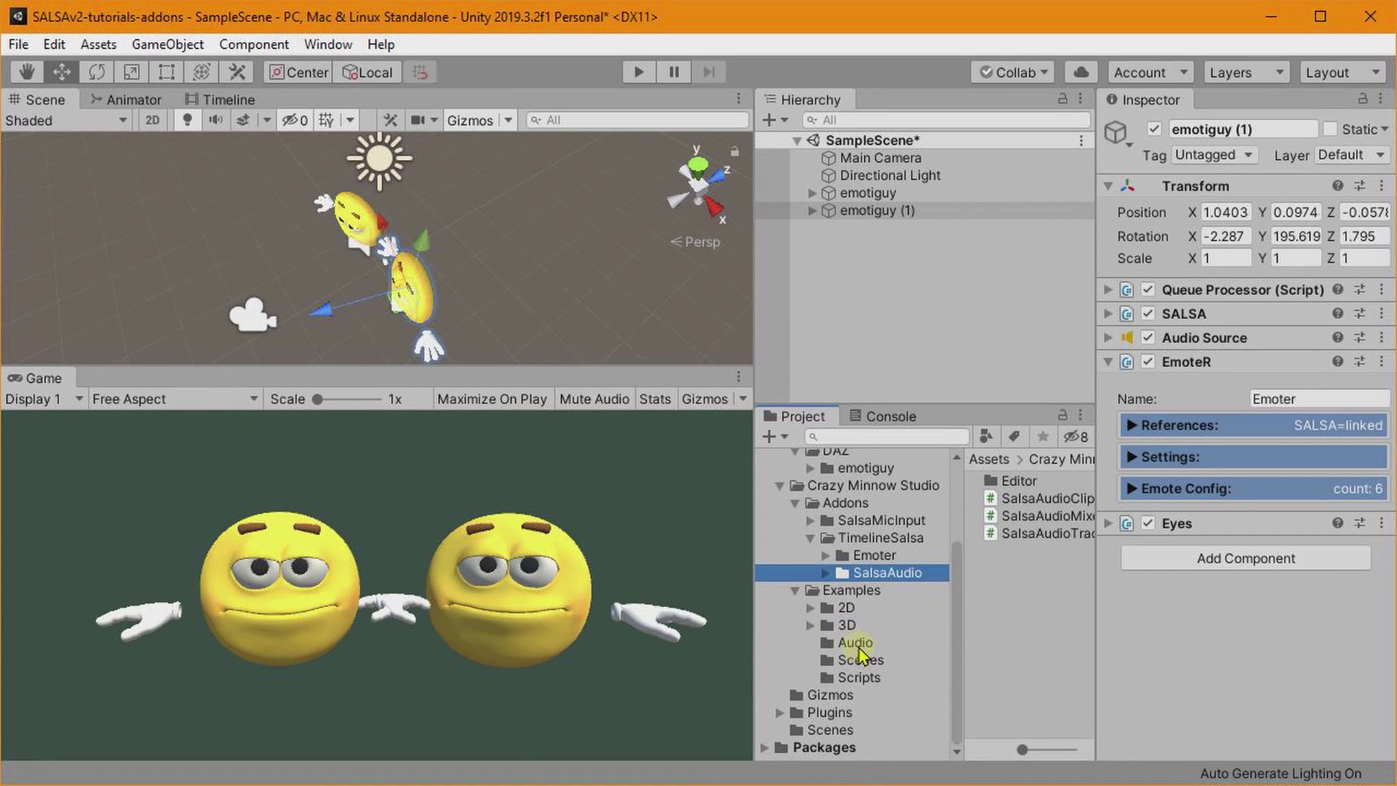
pyautogui.click(855, 643)
pyautogui.moveTo(1042, 539); pyautogui.dragTo(1043, 575)
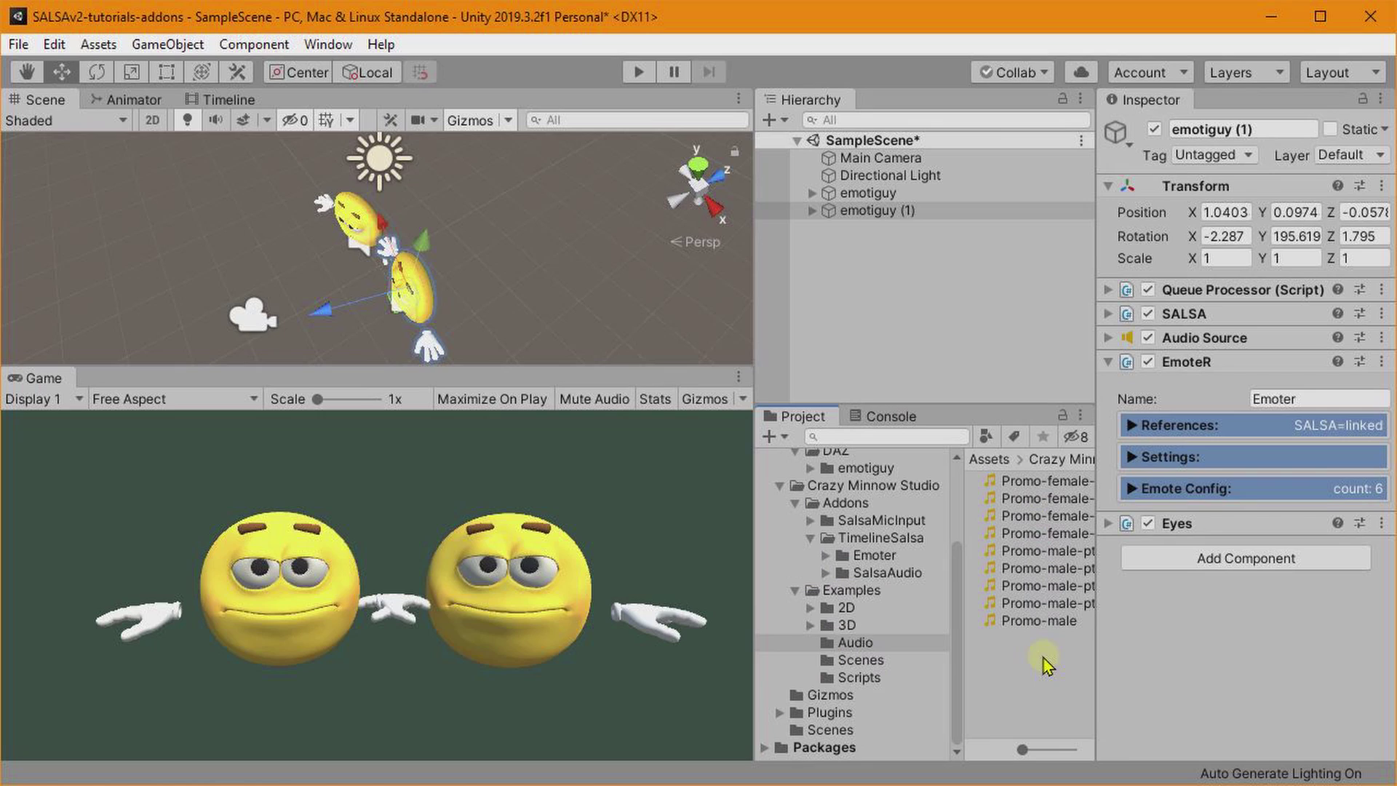
pyautogui.click(1046, 622)
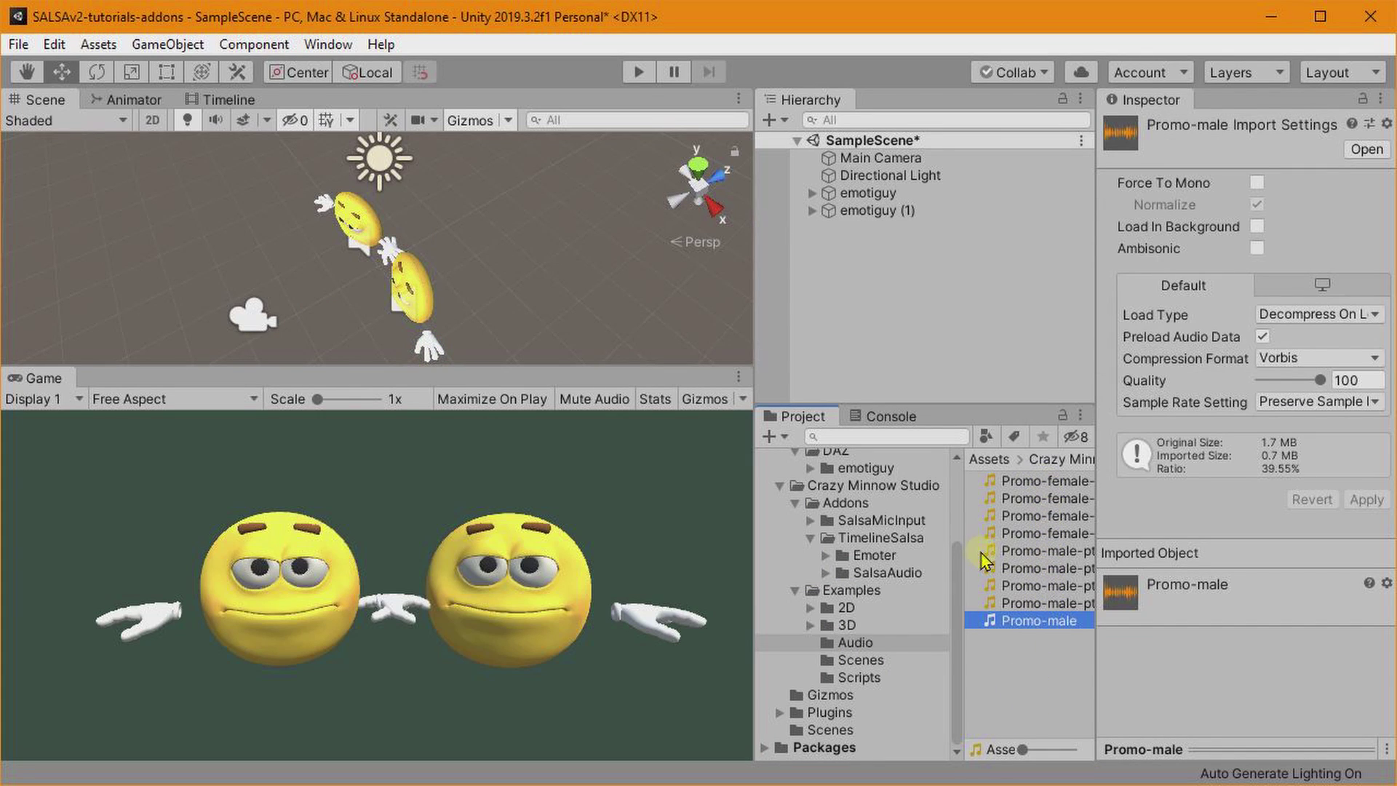
pyautogui.moveTo(966, 550)
pyautogui.mouseDown()
pyautogui.moveTo(940, 551)
pyautogui.moveTo(963, 537)
pyautogui.mouseUp()
# Create an empty game object named 'timeline'.
pyautogui.click(844, 313)
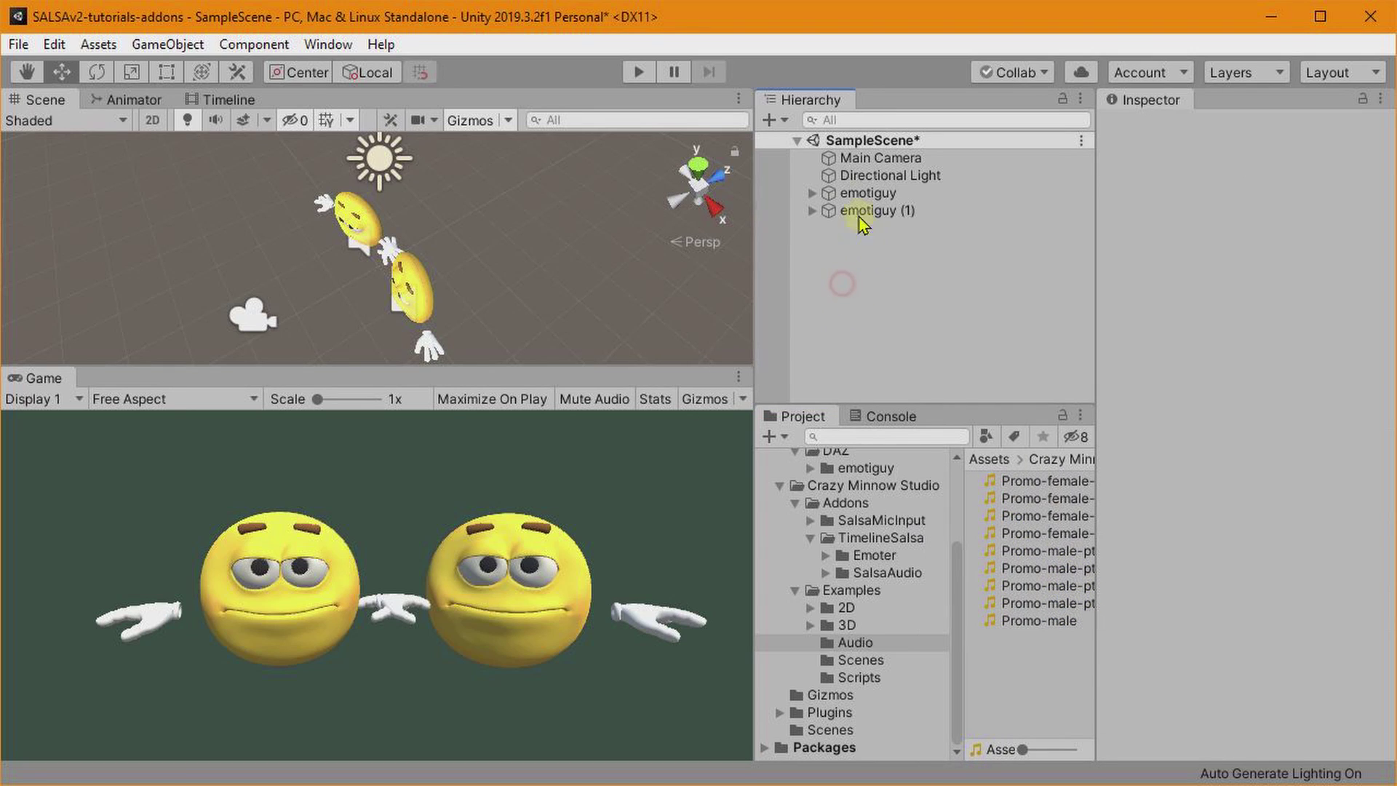
pyautogui.rightClick(842, 256)
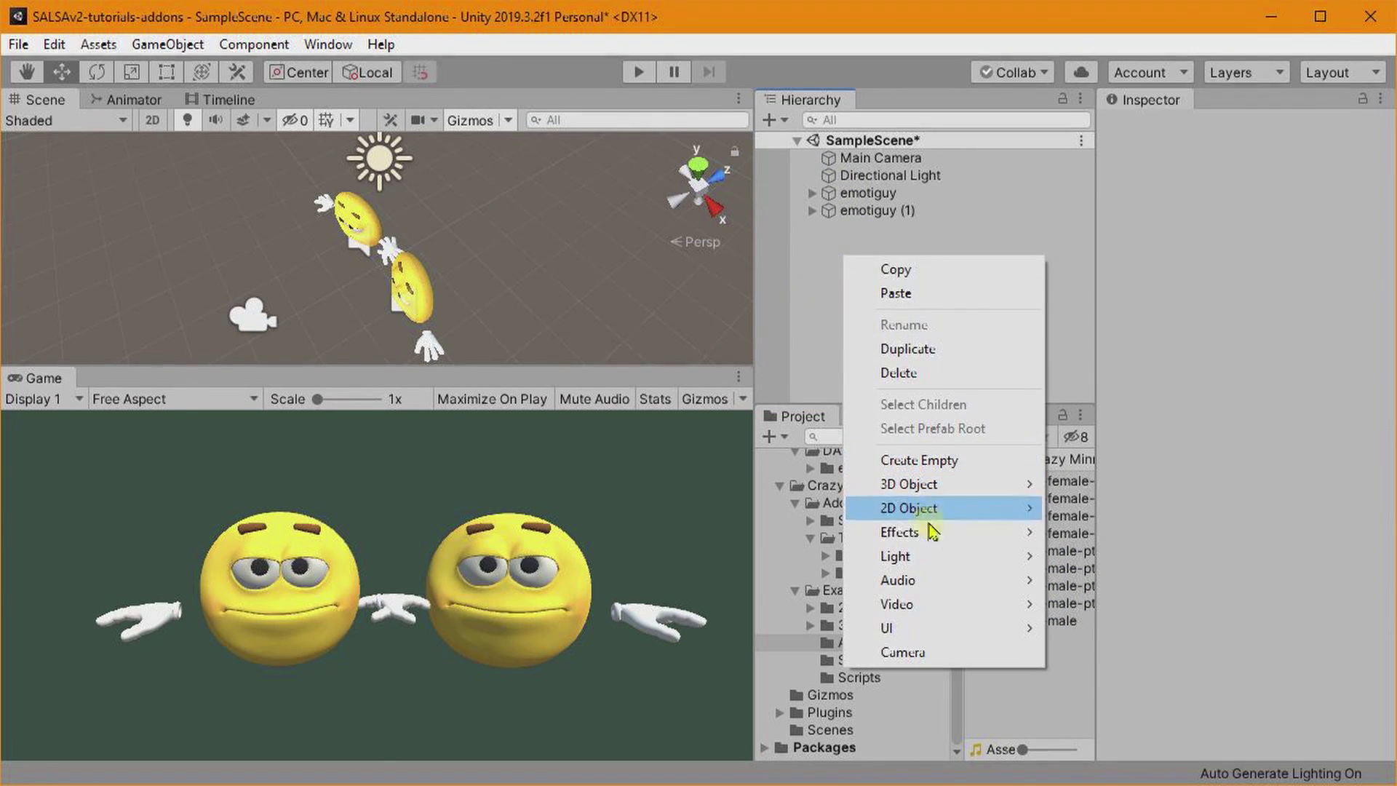
pyautogui.click(918, 462)
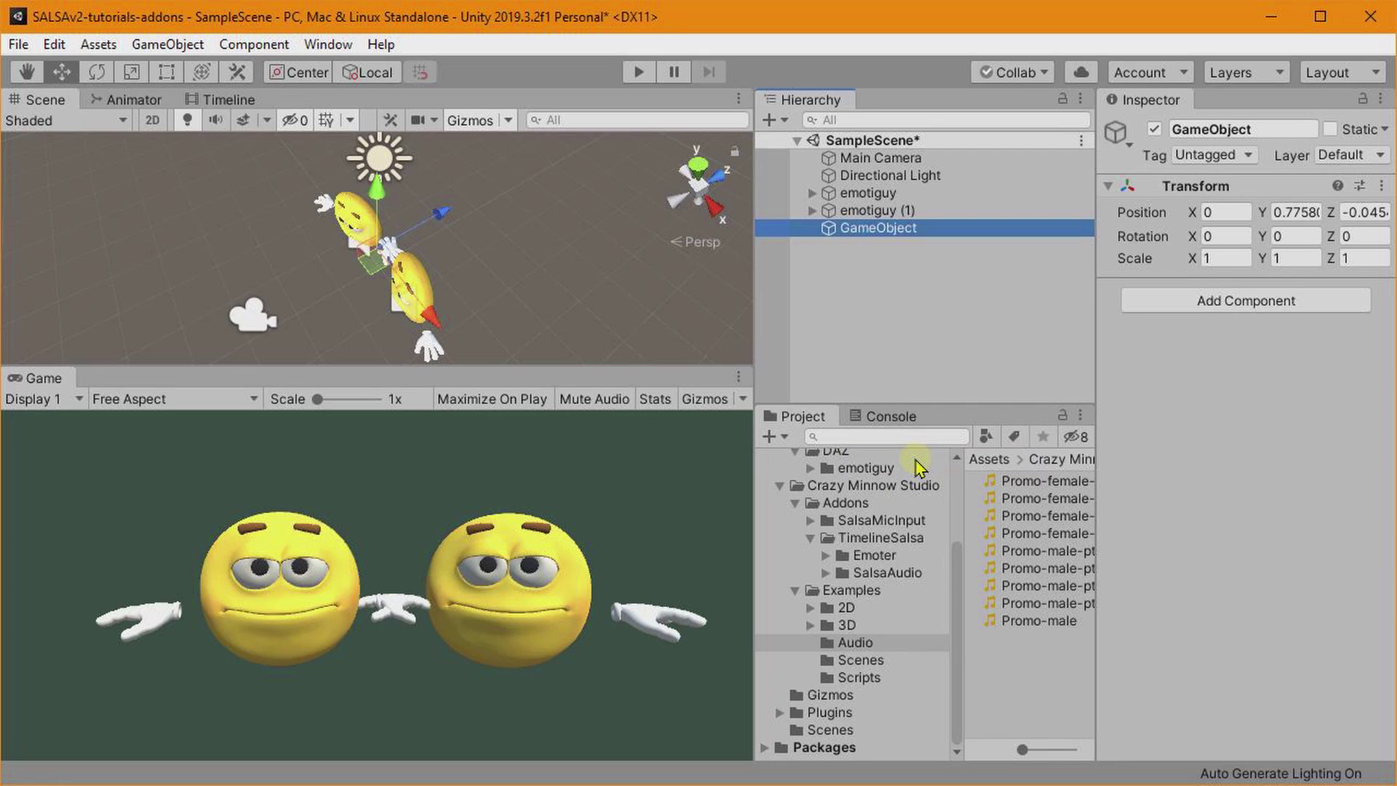
pyautogui.press('F2')
pyautogui.write('timel')
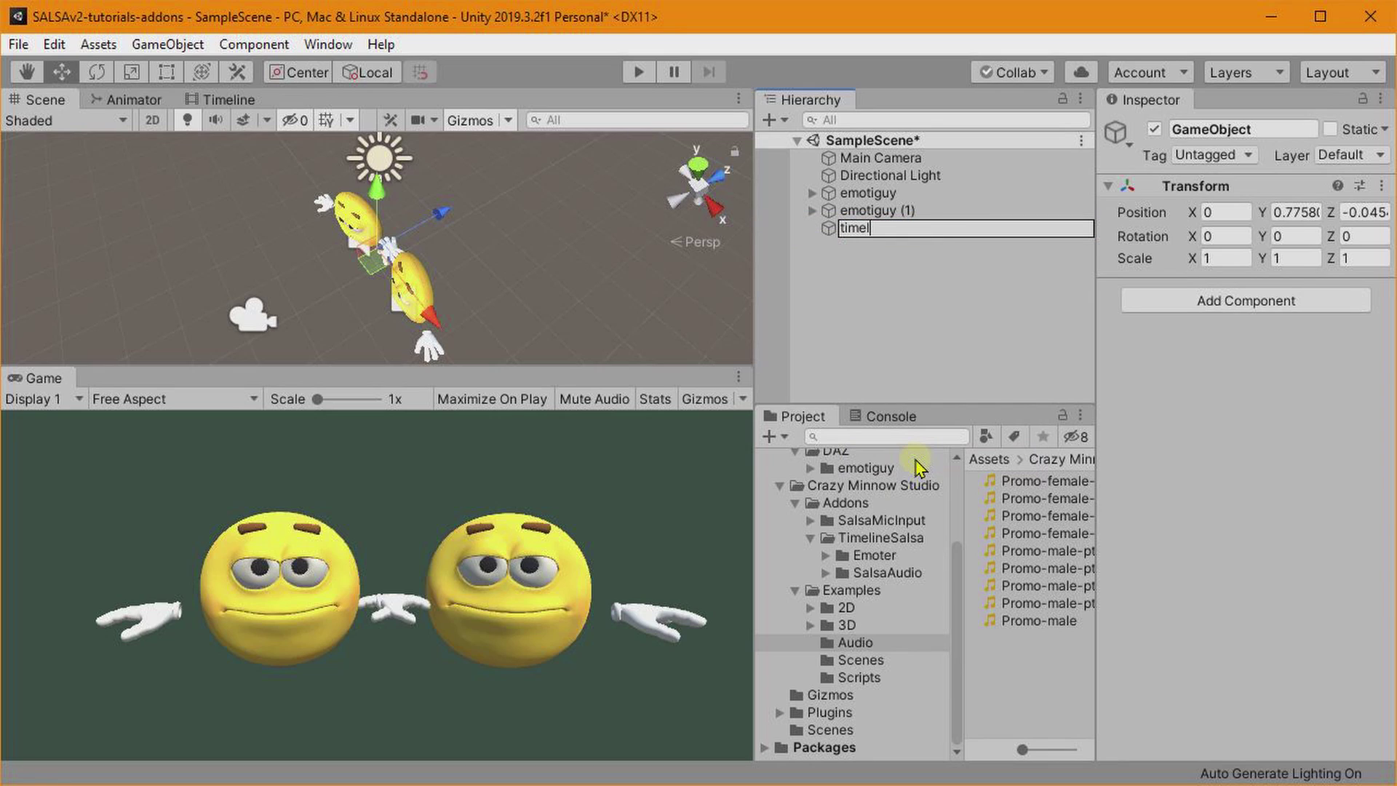
pyautogui.write('ine')
pyautogui.press('Return')
# Create and save a Director with a timelineTimeline asset, deleting its default Animation Track.
pyautogui.click(227, 99)
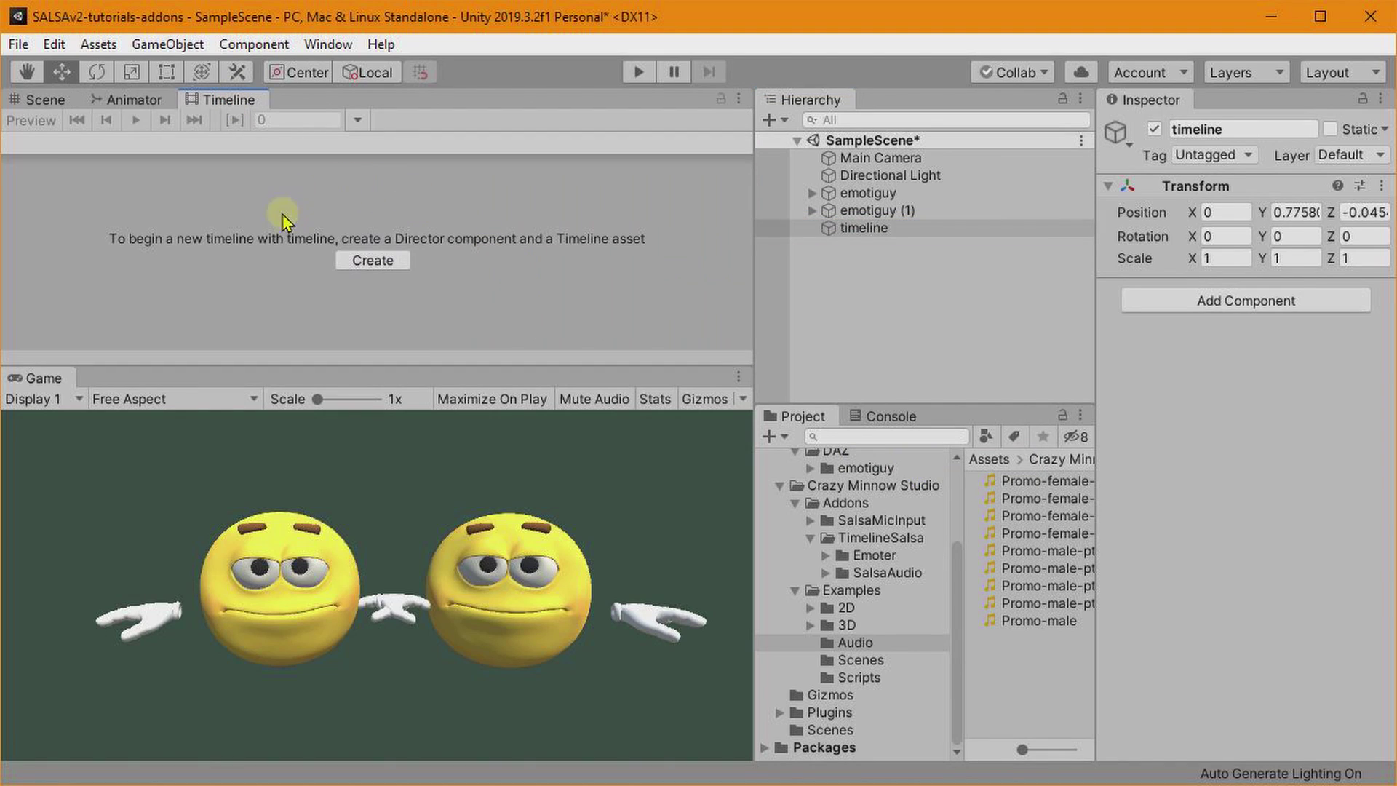
pyautogui.click(371, 262)
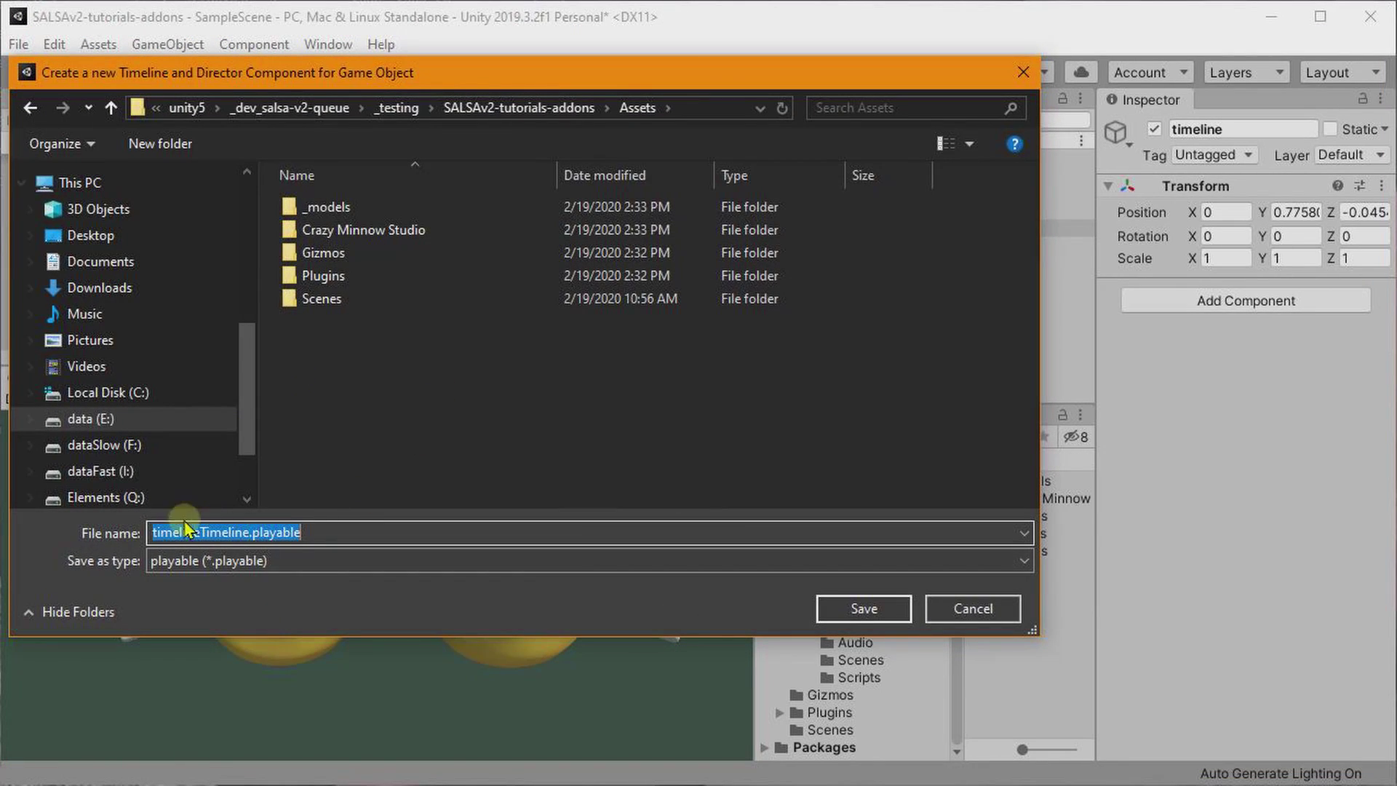
pyautogui.click(866, 609)
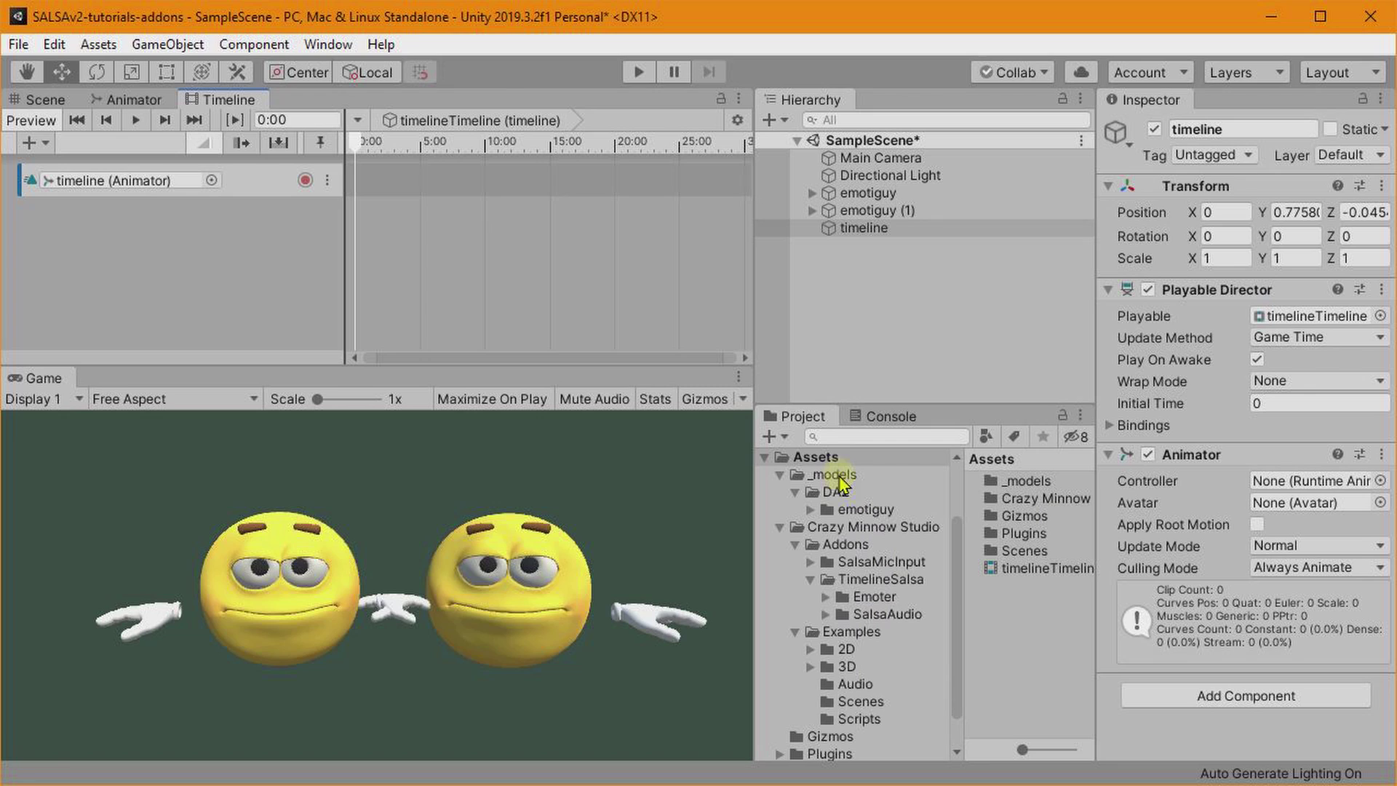
pyautogui.click(1046, 571)
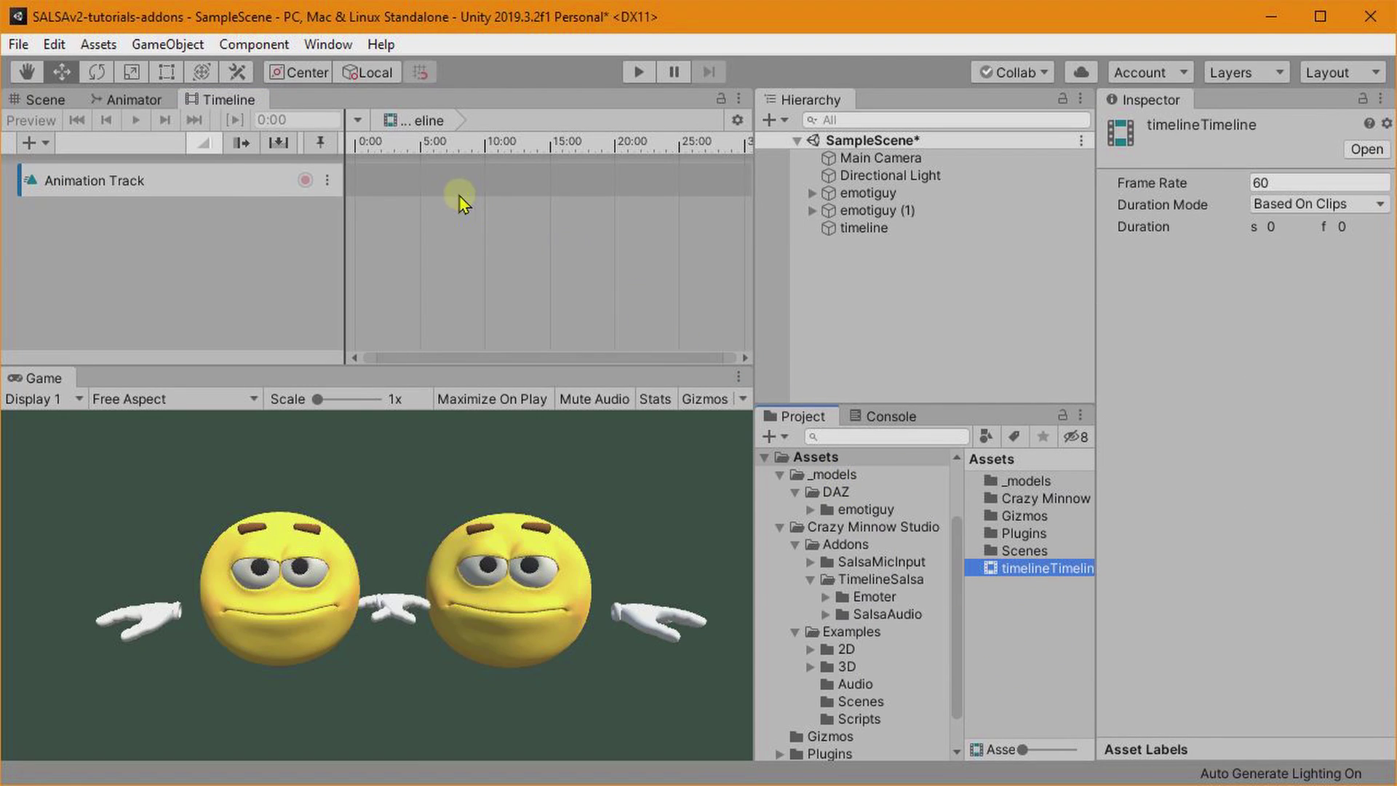
pyautogui.rightClick(162, 182)
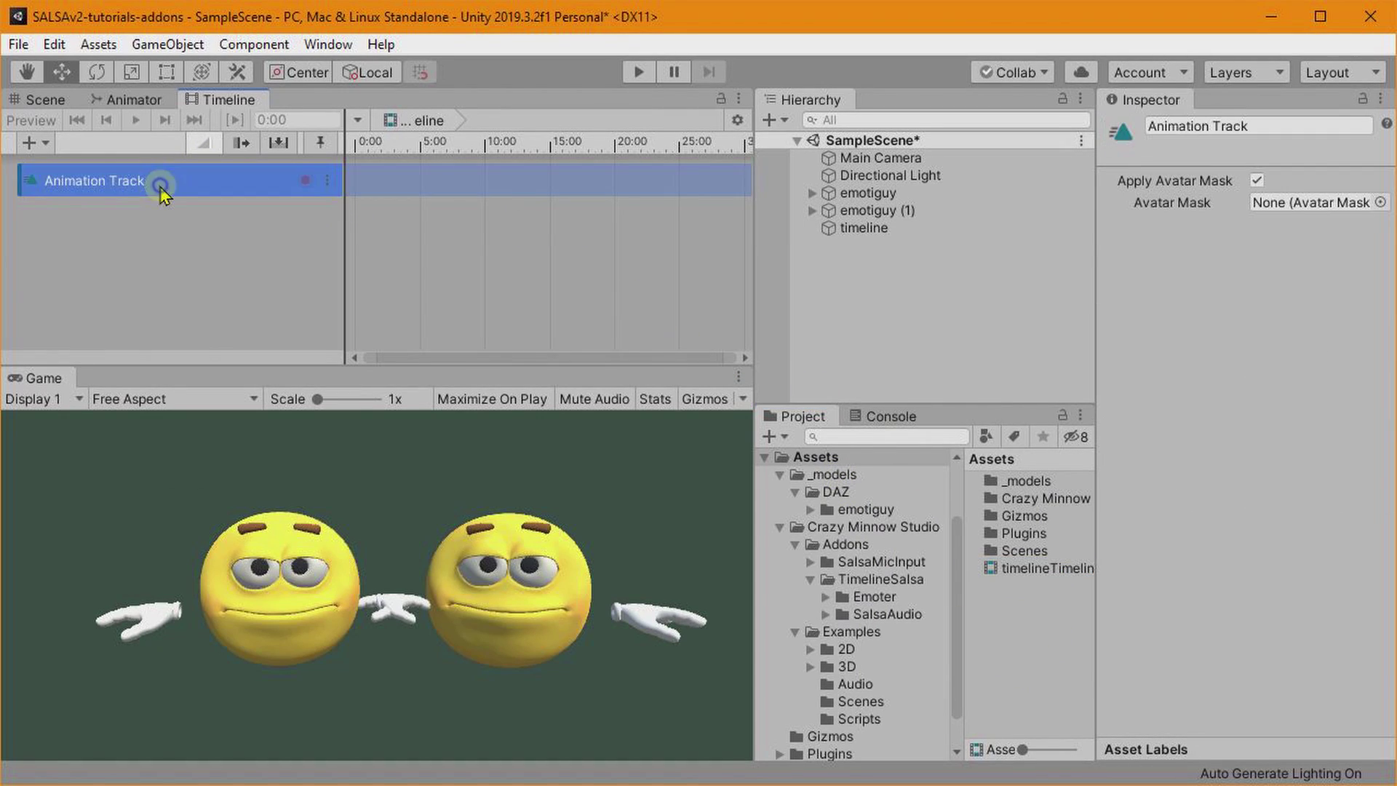
pyautogui.click(211, 272)
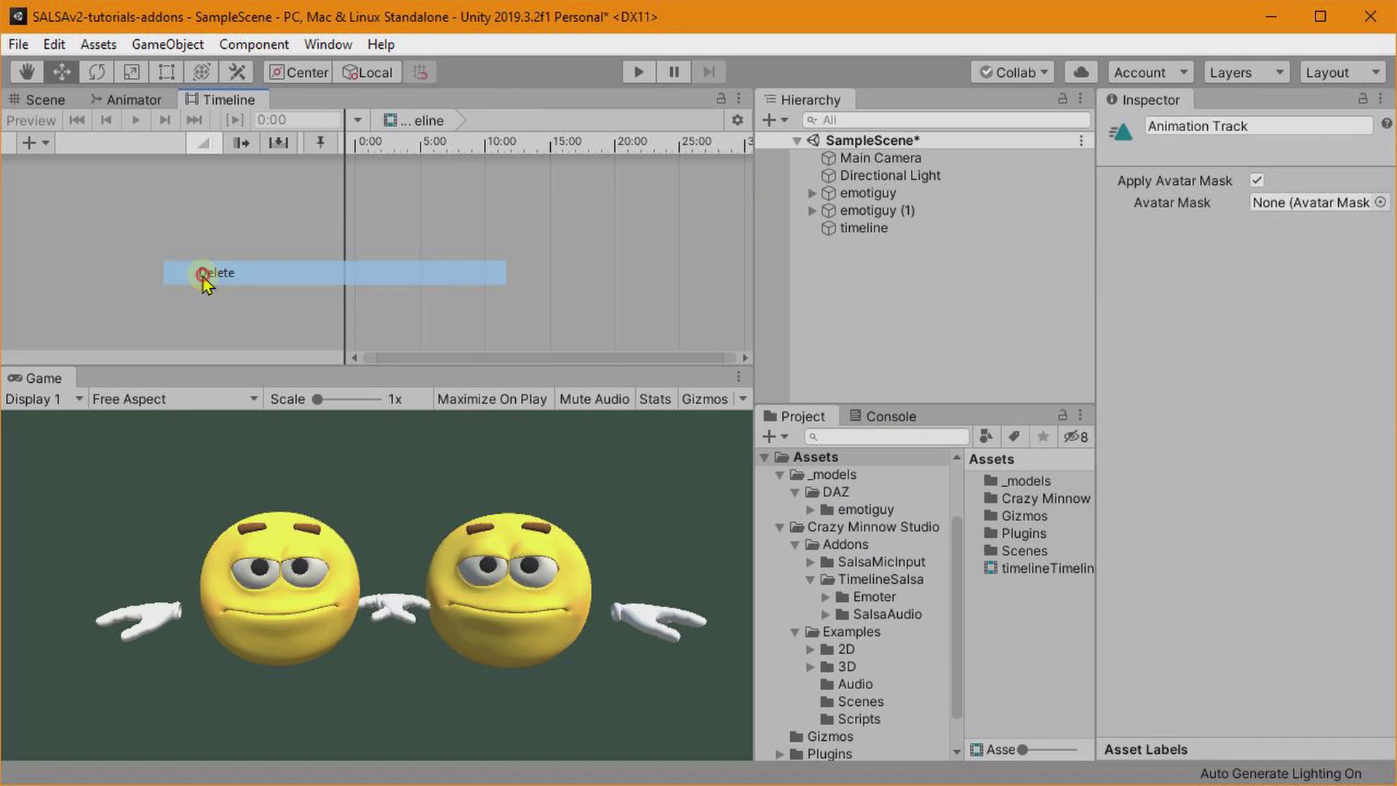
# Add two Salsa Audio Tracks to the timeline.
pyautogui.rightClick(57, 206)
pyautogui.moveTo(139, 404)
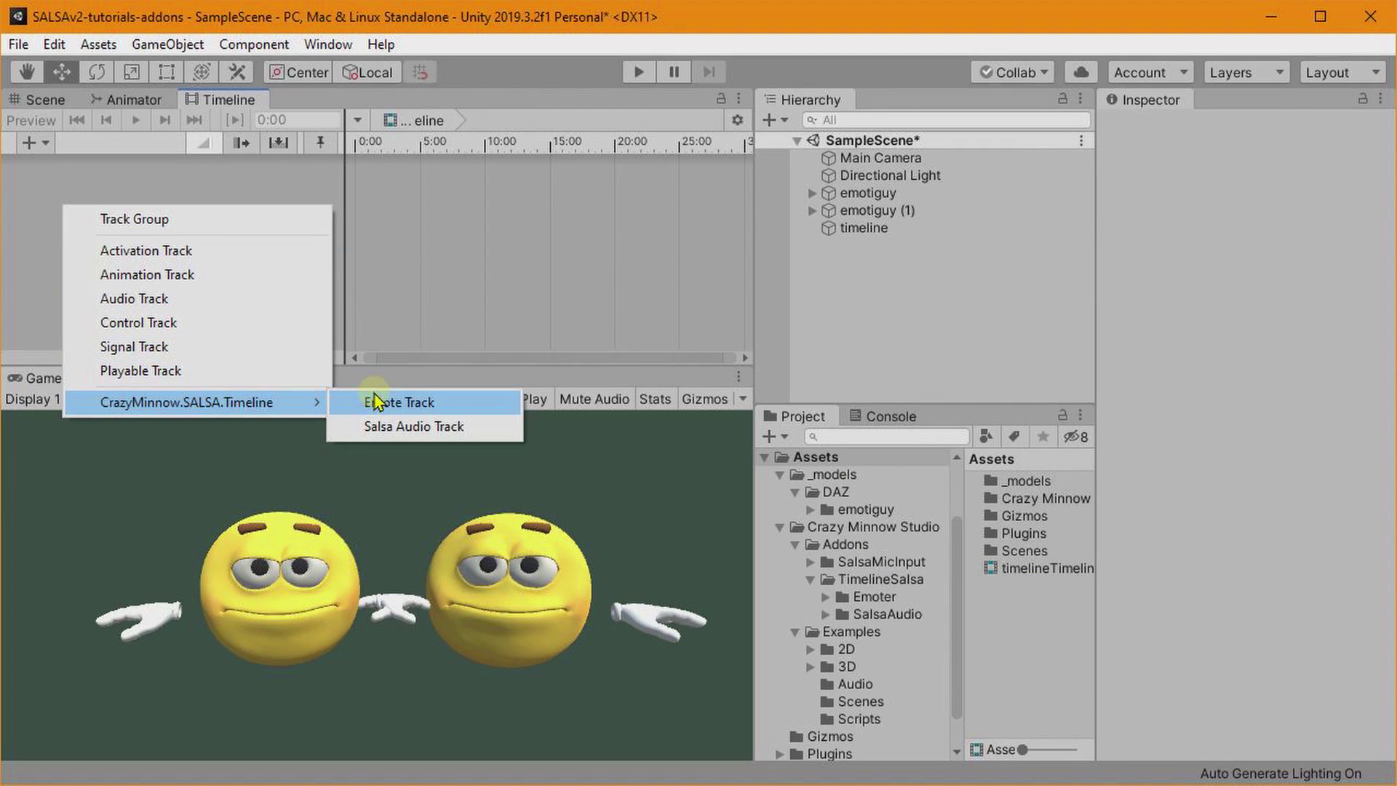
pyautogui.click(366, 425)
pyautogui.rightClick(106, 253)
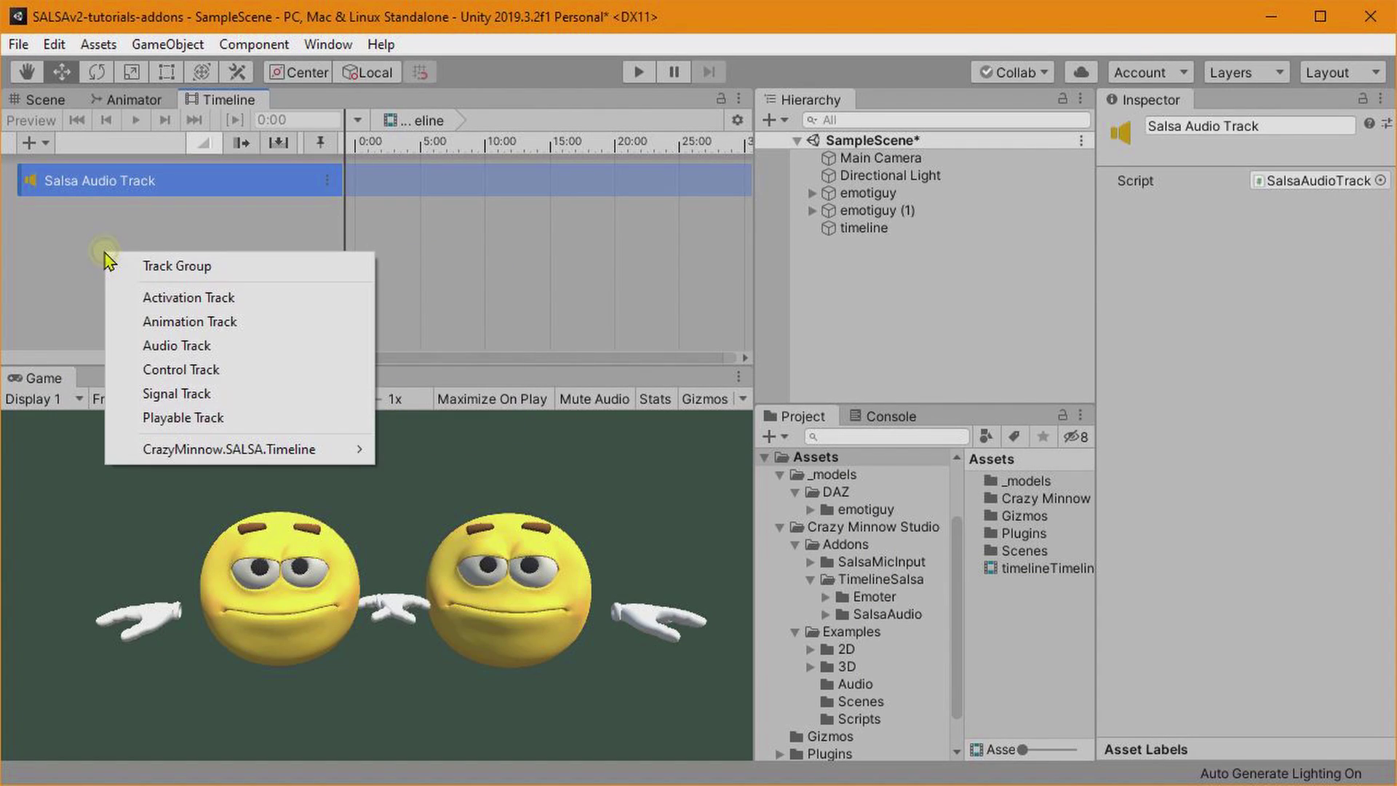
pyautogui.moveTo(150, 446)
pyautogui.click(420, 472)
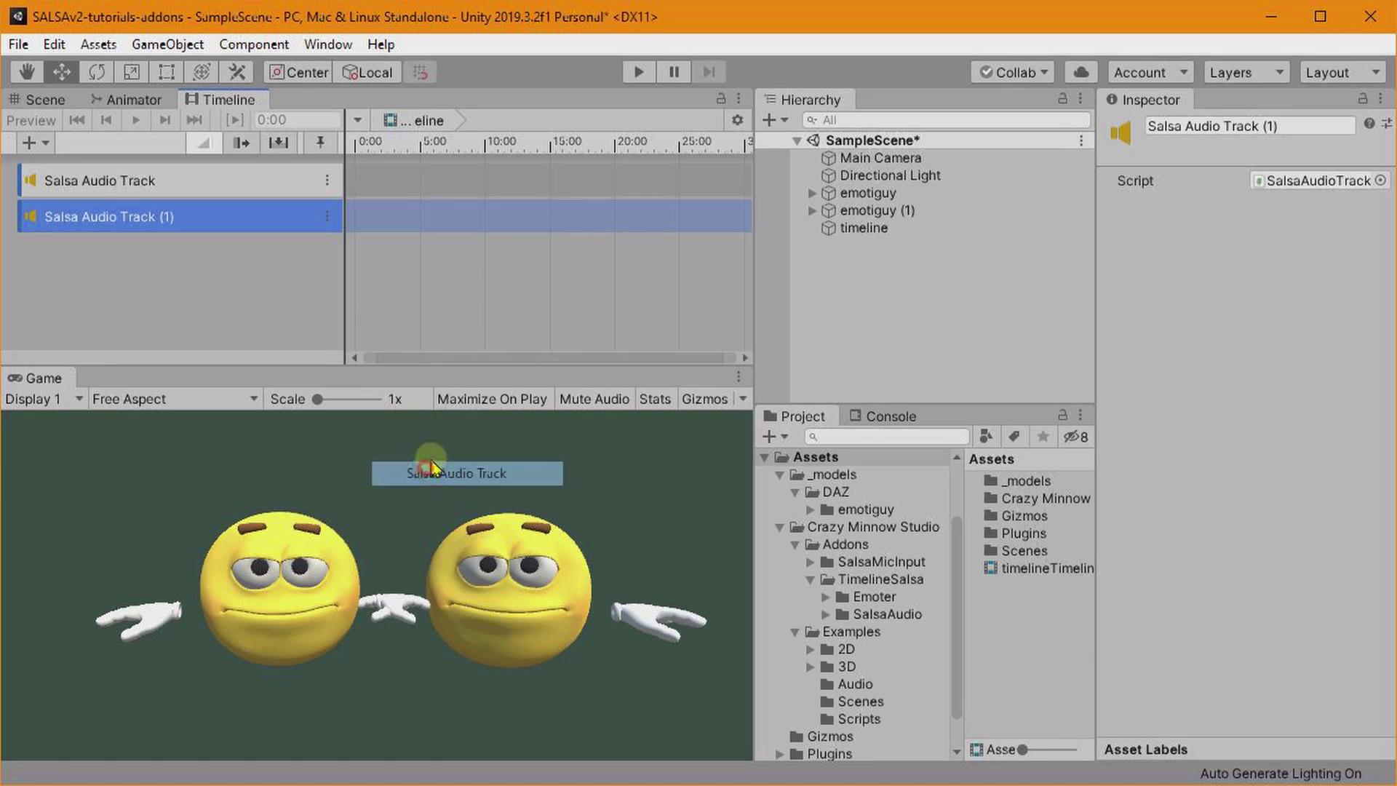
pyautogui.click(225, 182)
# Bind emotiguy to the first audio track and emotiguy (1) to the second.
pyautogui.click(852, 228)
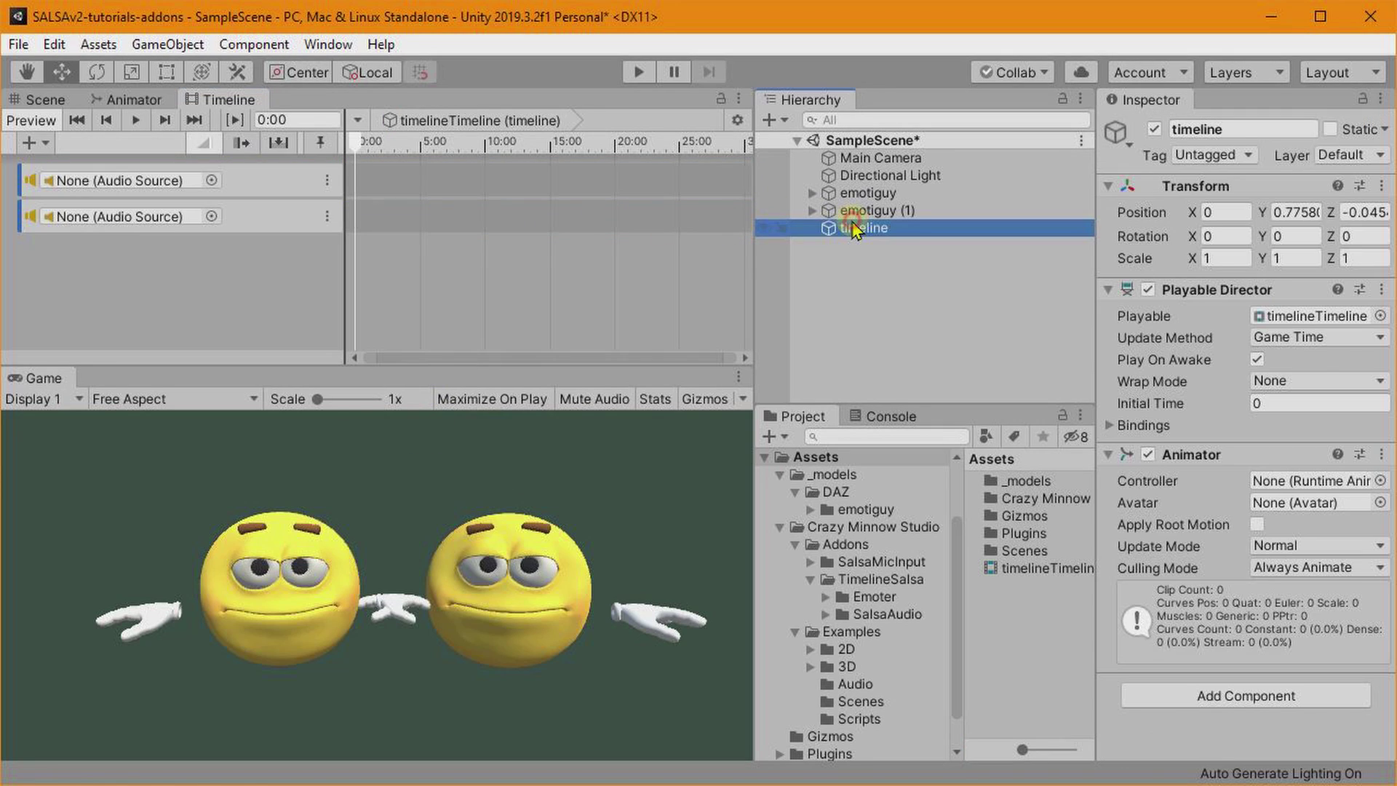
pyautogui.moveTo(848, 192); pyautogui.dragTo(149, 187)
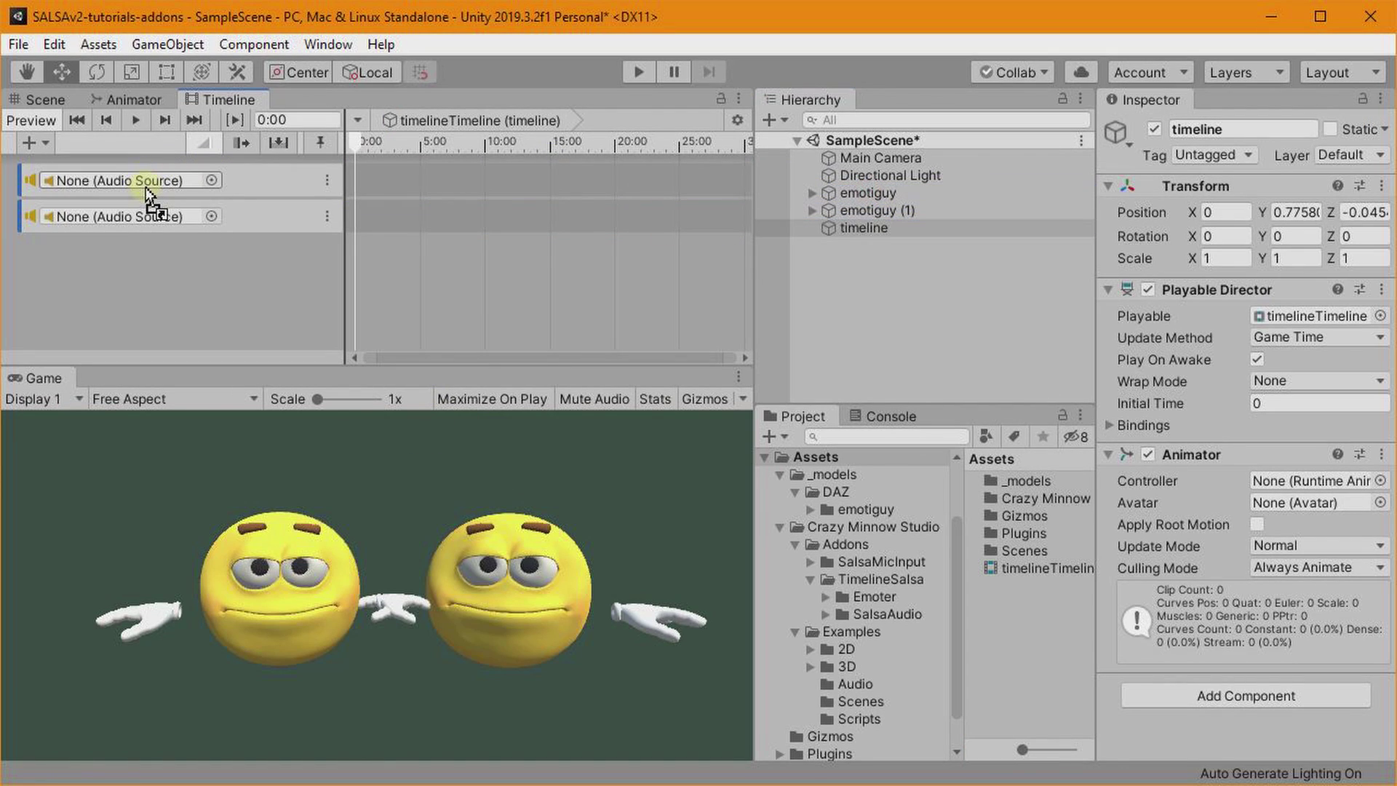
pyautogui.moveTo(848, 211); pyautogui.dragTo(139, 221)
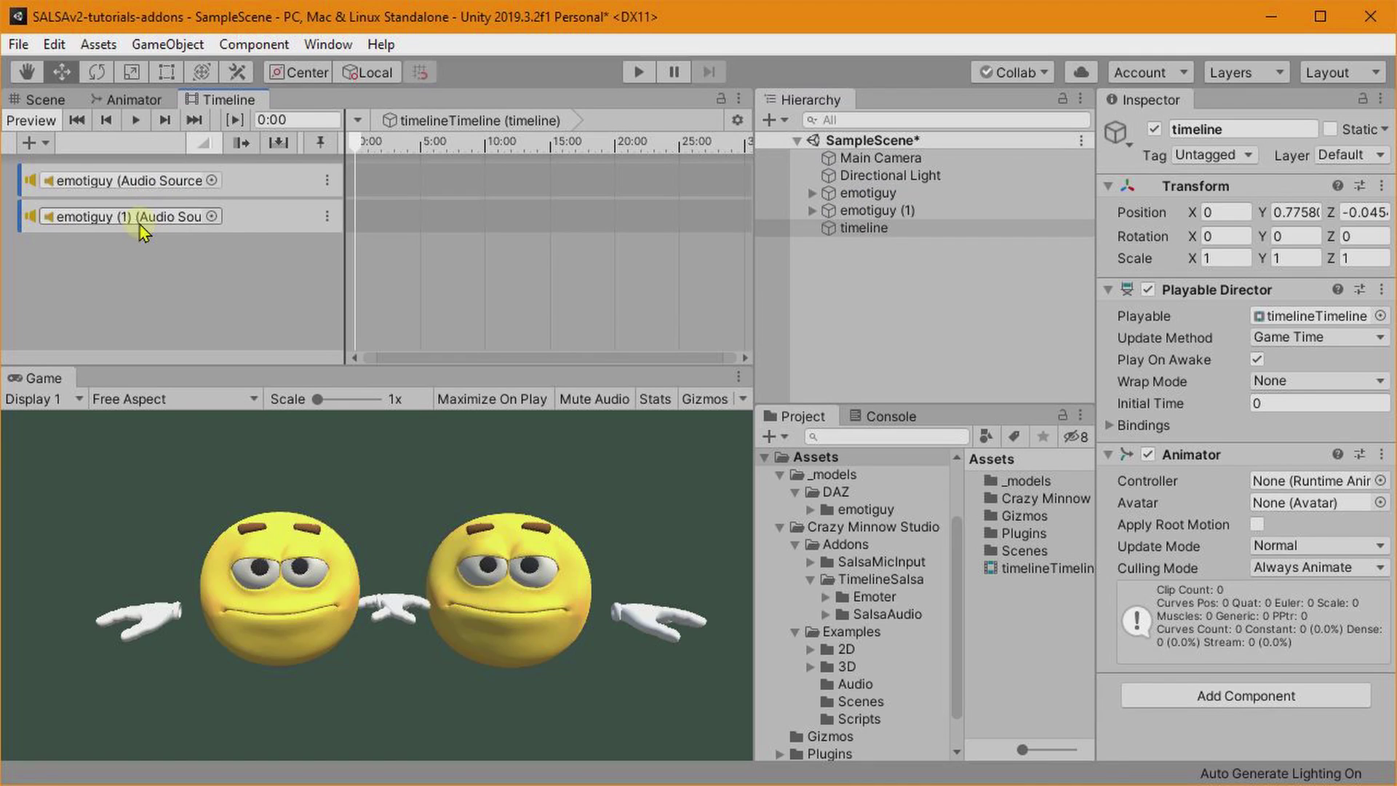
# Add a Salsa audio clip using Promo-female-pt1 on emotiguy's track, starting around 1.85 s.
pyautogui.rightClick(391, 179)
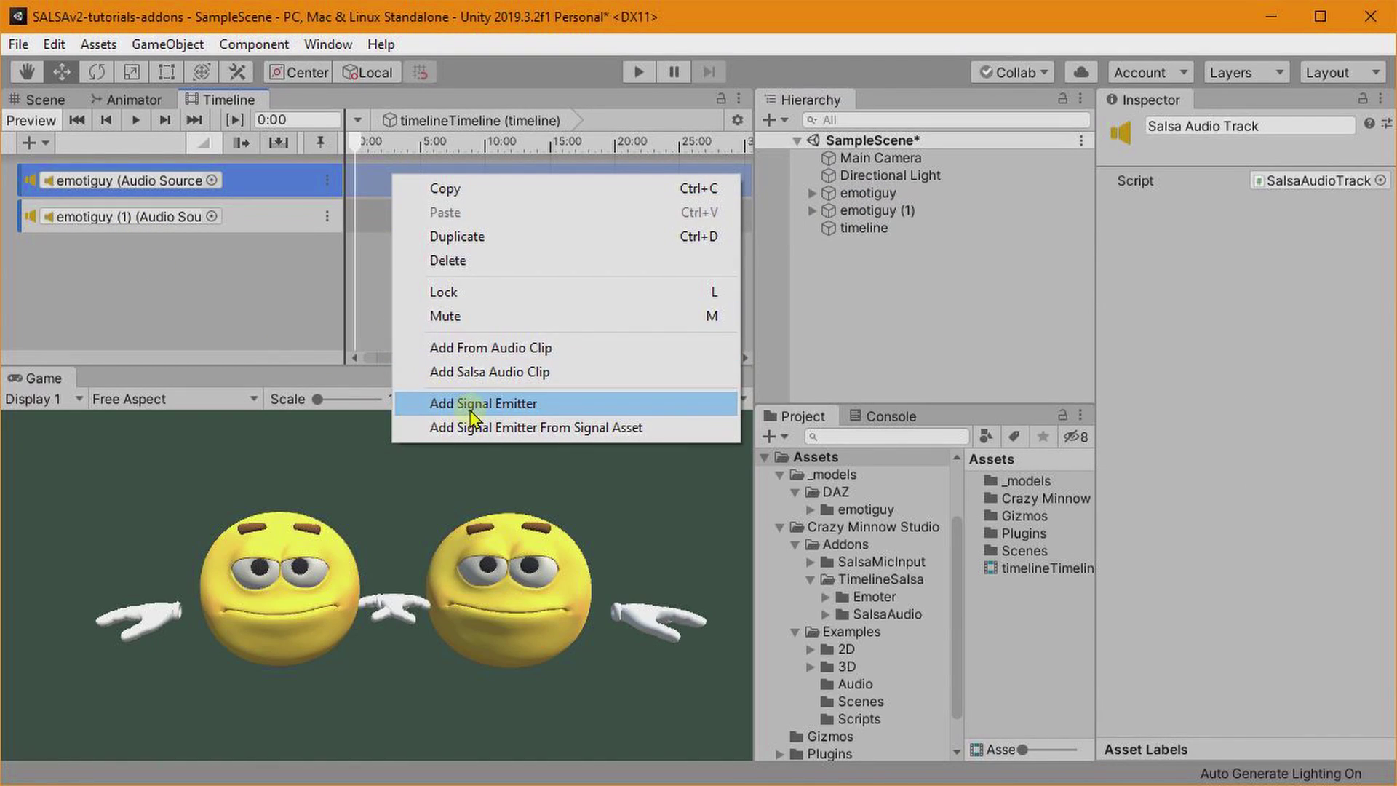
pyautogui.click(479, 373)
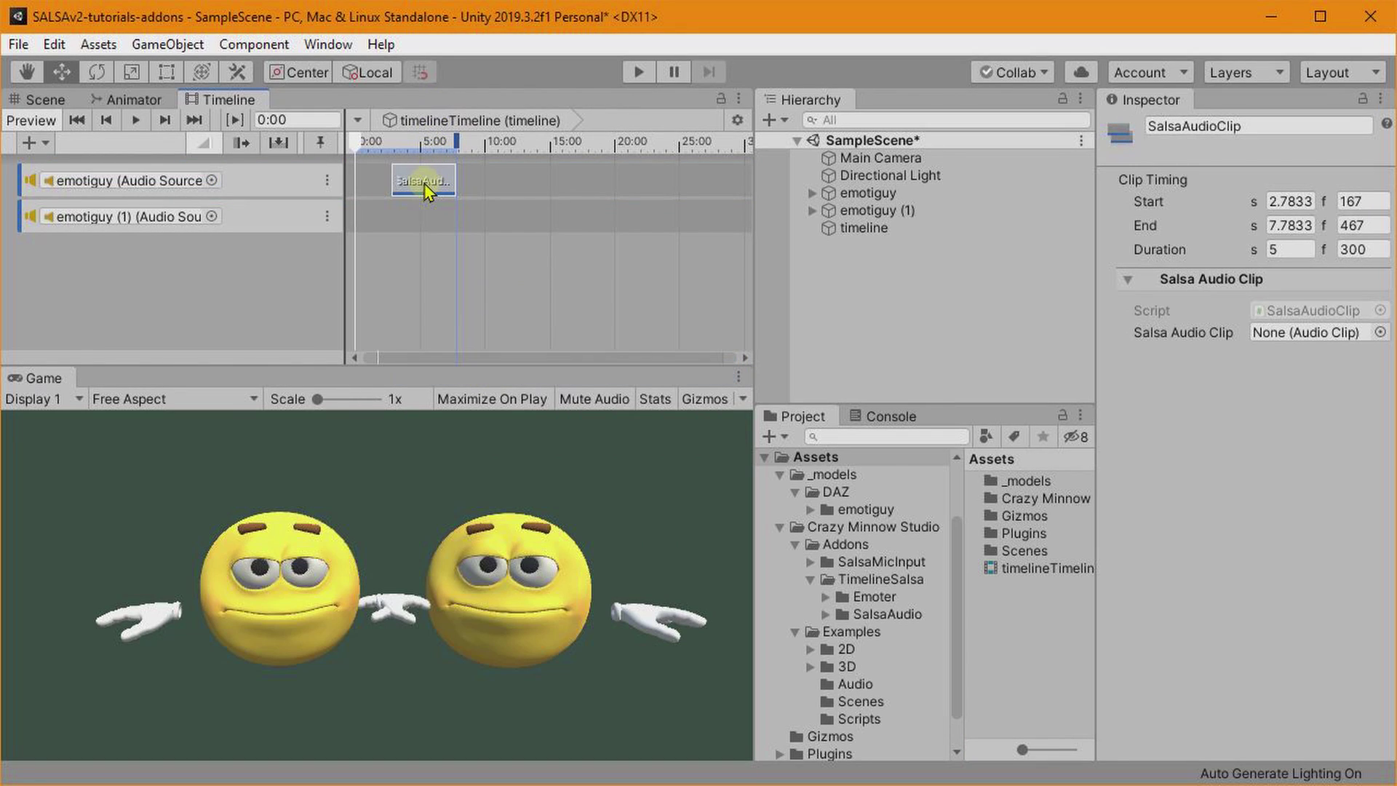
pyautogui.moveTo(424, 185)
pyautogui.mouseDown()
pyautogui.moveTo(408, 184)
pyautogui.moveTo(472, 183)
pyautogui.moveTo(412, 185)
pyautogui.mouseUp()
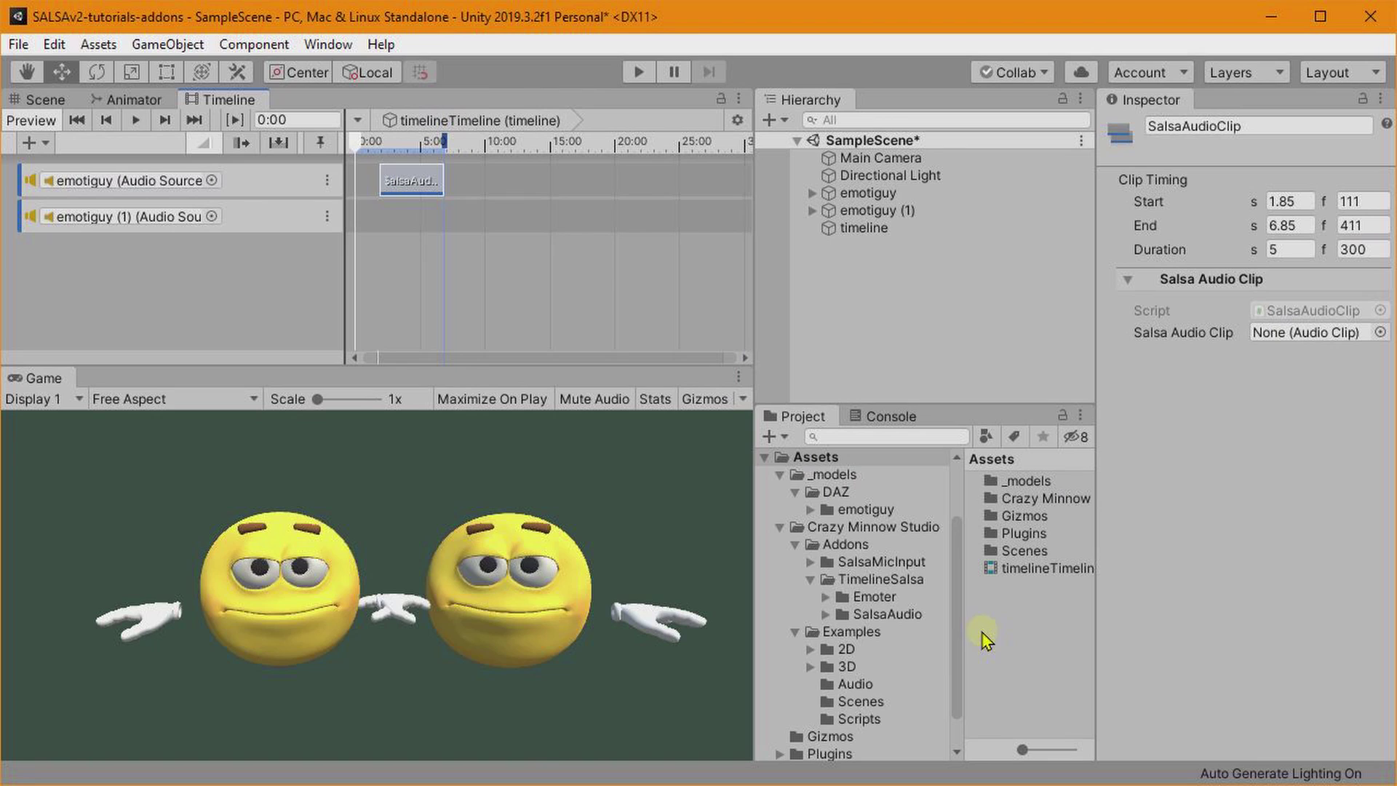
pyautogui.click(857, 686)
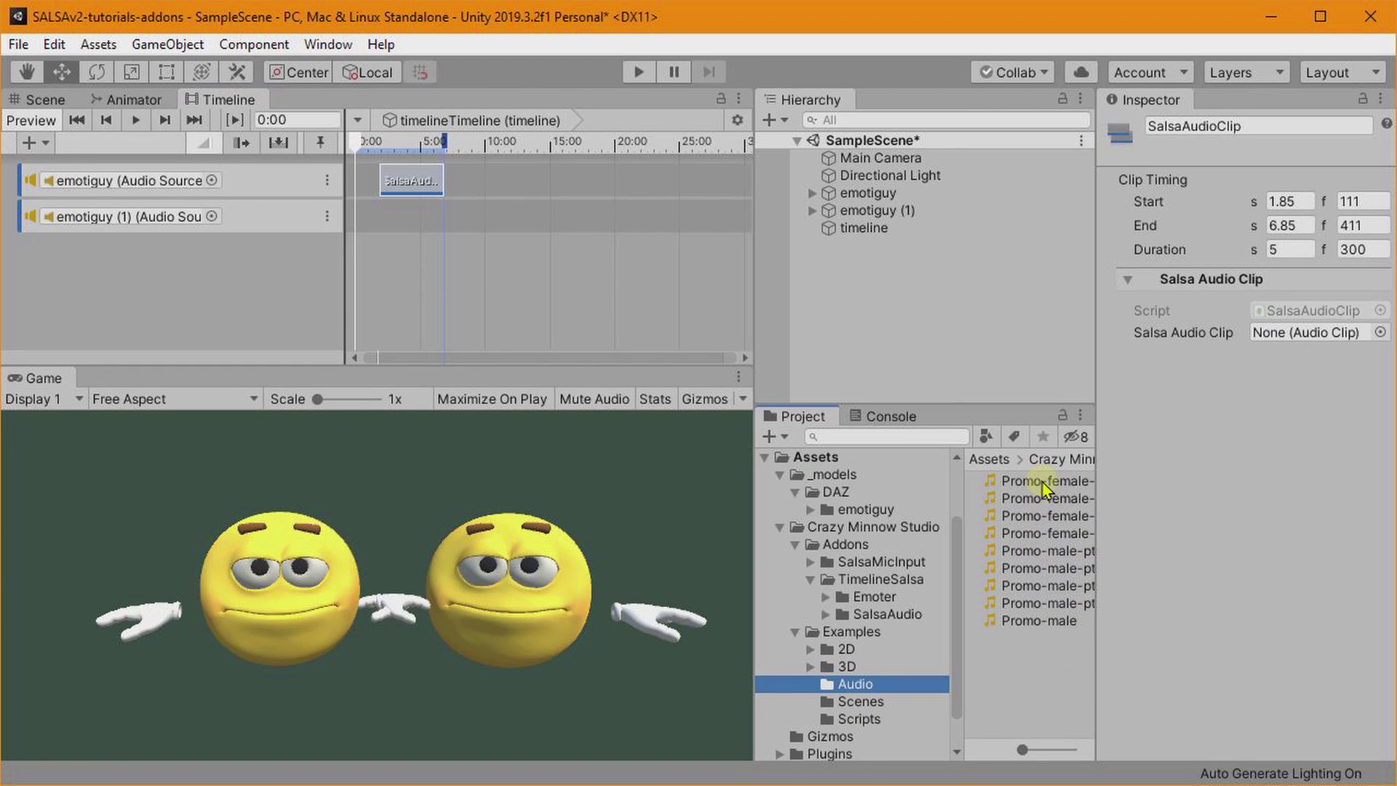
pyautogui.moveTo(1045, 486); pyautogui.dragTo(1294, 349)
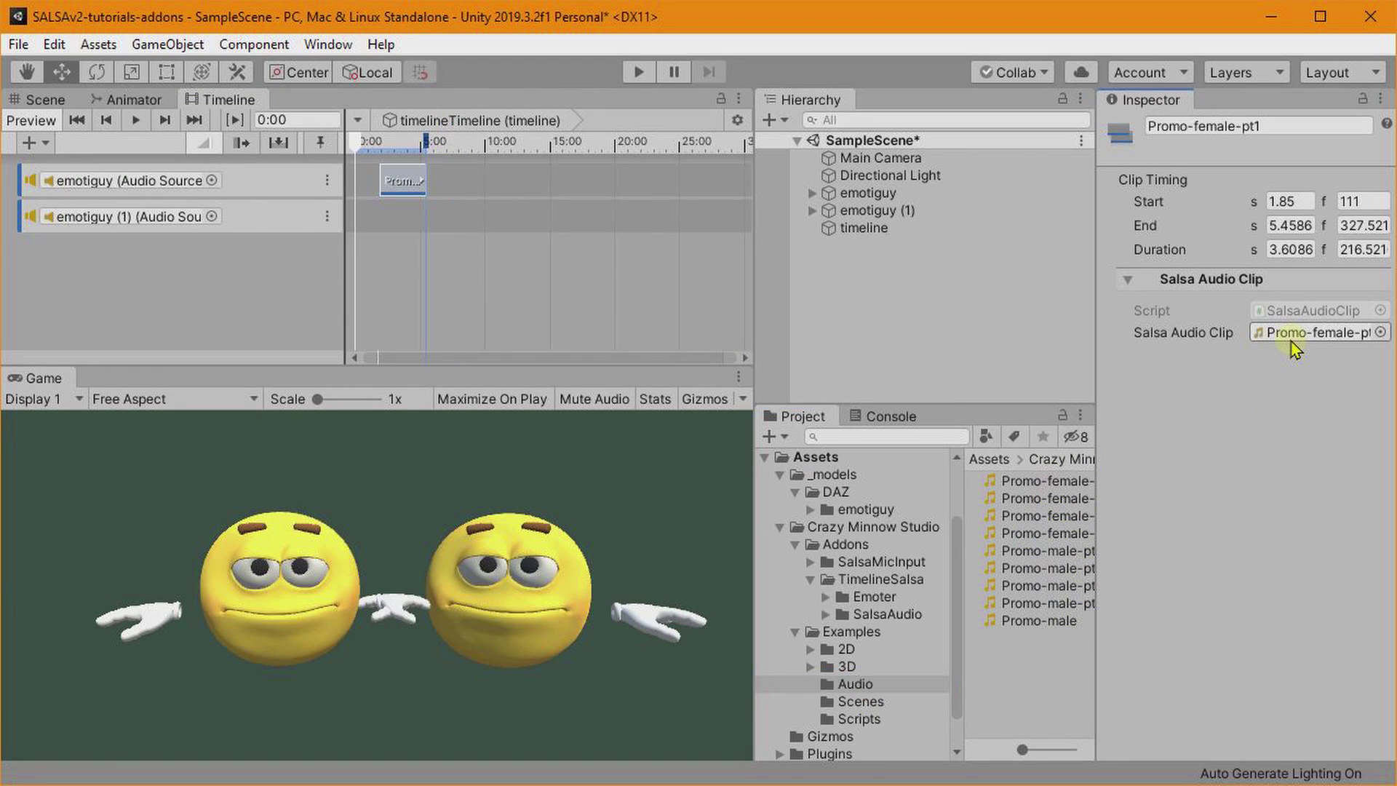
# Add a Promo-male-pt1 clip on emotiguy (1)'s track, stretched and placed at 6.63 s.
pyautogui.rightClick(452, 207)
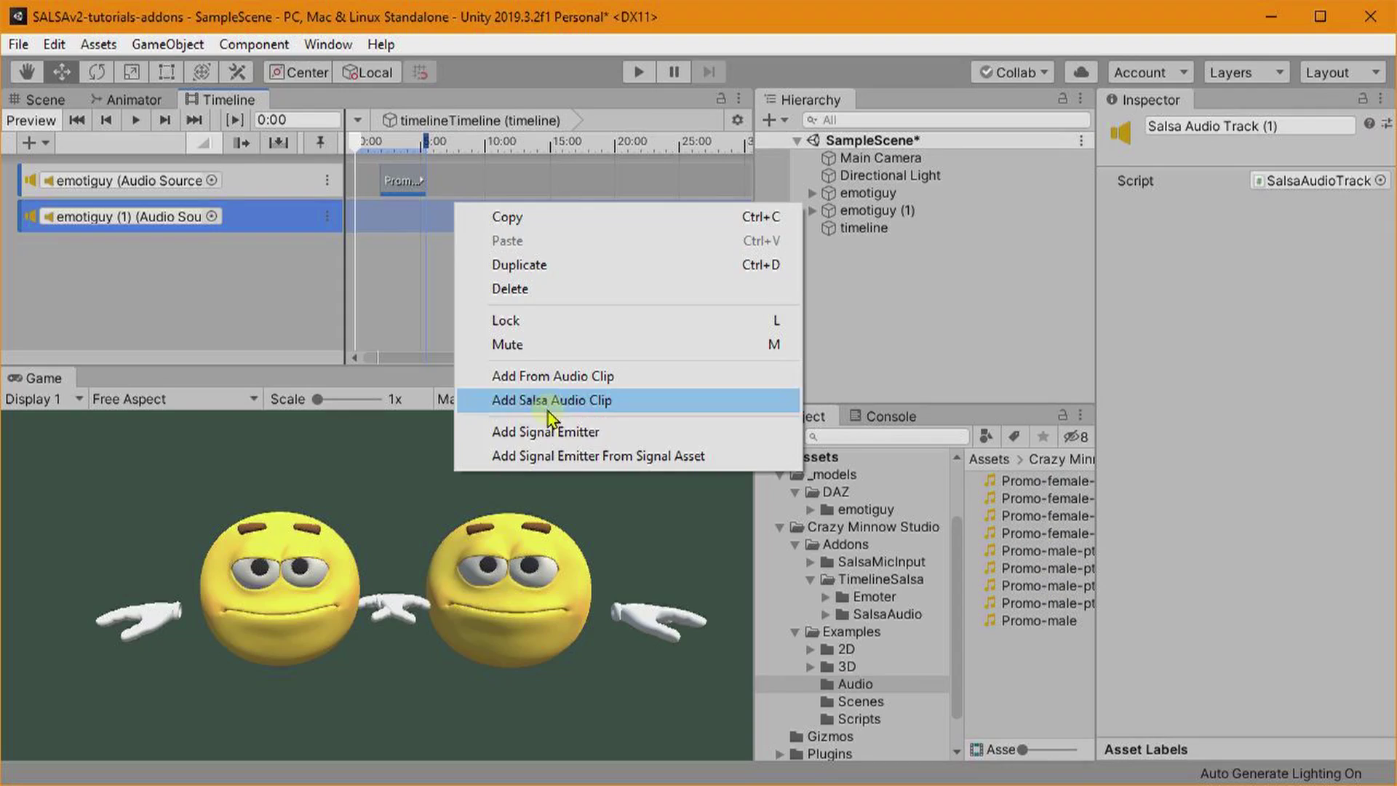
pyautogui.click(575, 400)
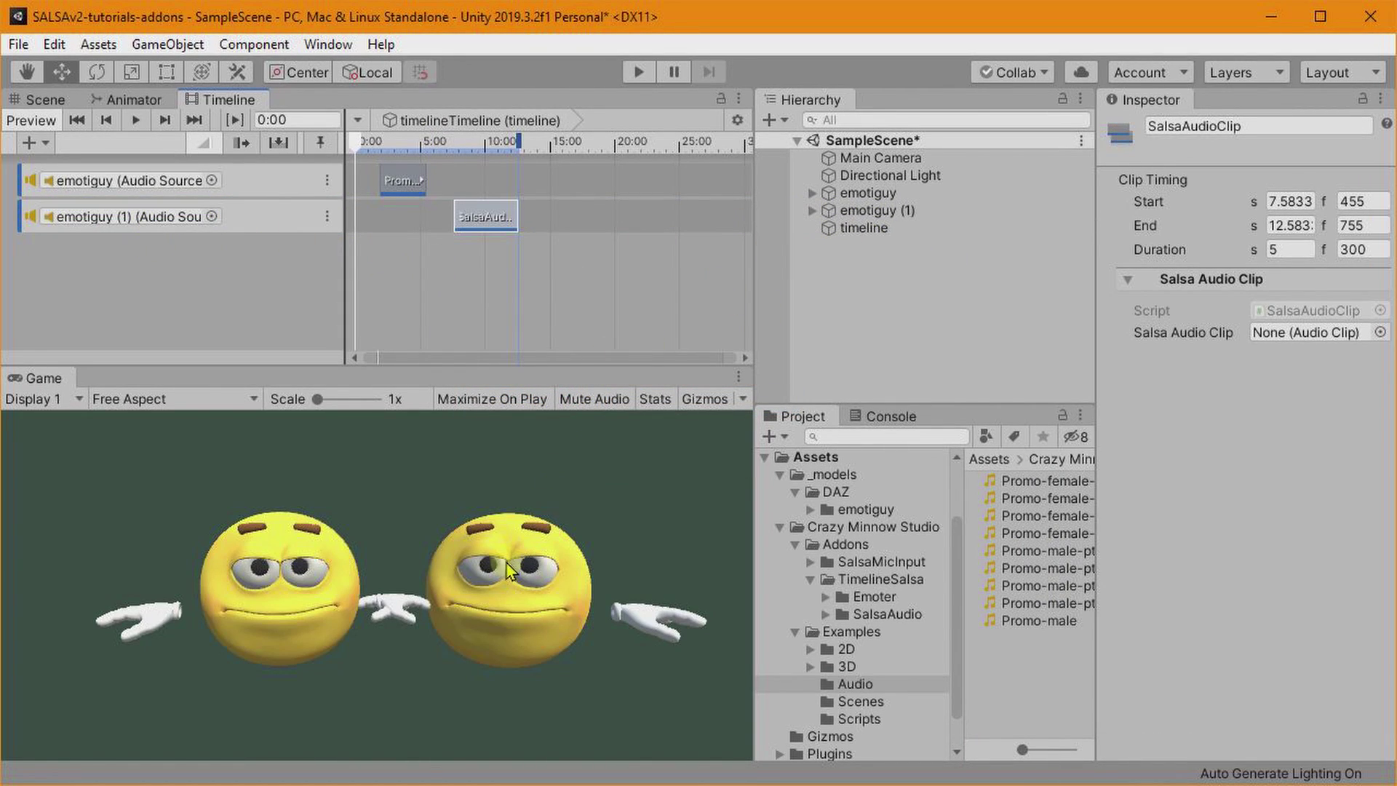
pyautogui.moveTo(1048, 556); pyautogui.dragTo(1268, 334)
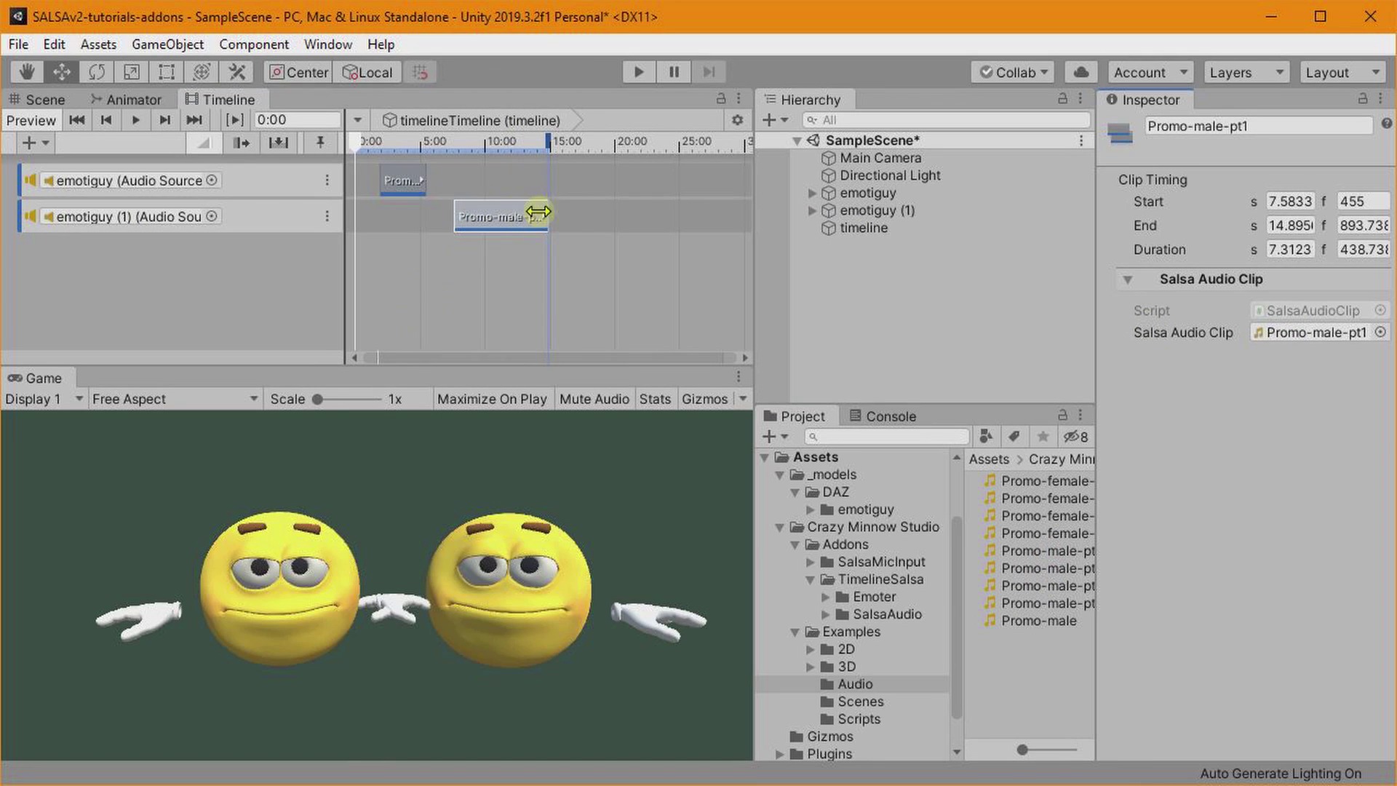
pyautogui.moveTo(545, 213); pyautogui.dragTo(497, 205)
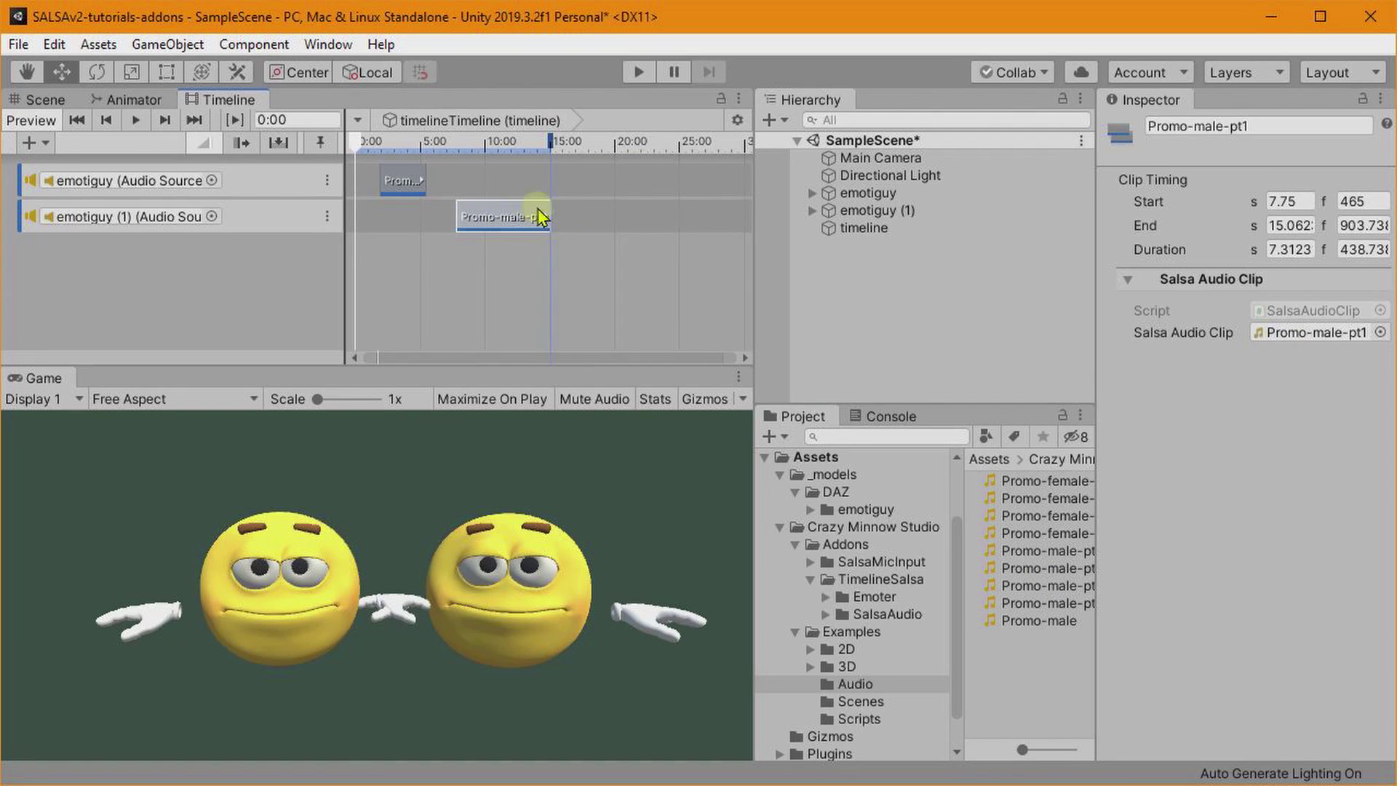
pyautogui.click(736, 121)
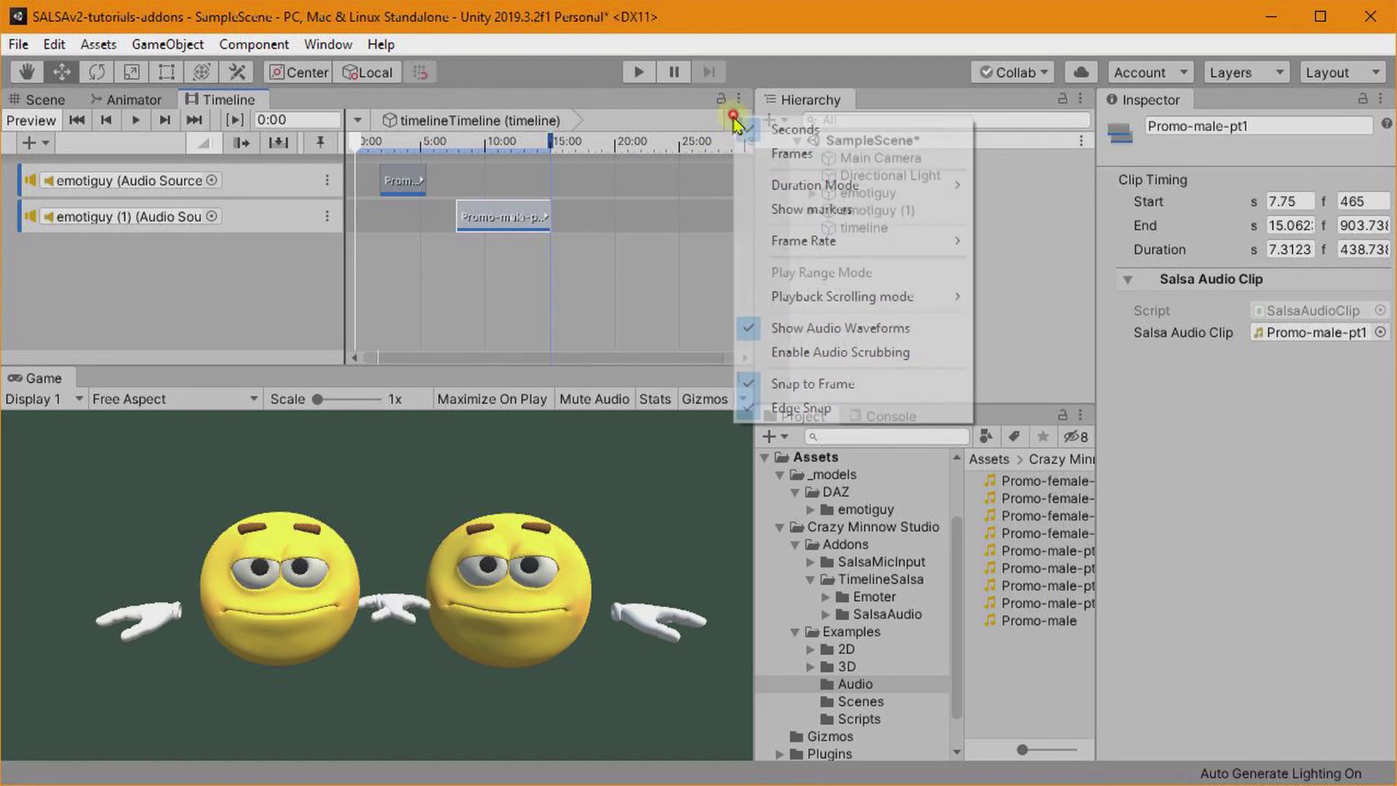
pyautogui.click(586, 335)
pyautogui.moveTo(508, 216)
pyautogui.mouseDown()
pyautogui.moveTo(494, 218)
pyautogui.moveTo(526, 215)
pyautogui.mouseUp()
pyautogui.click(541, 224)
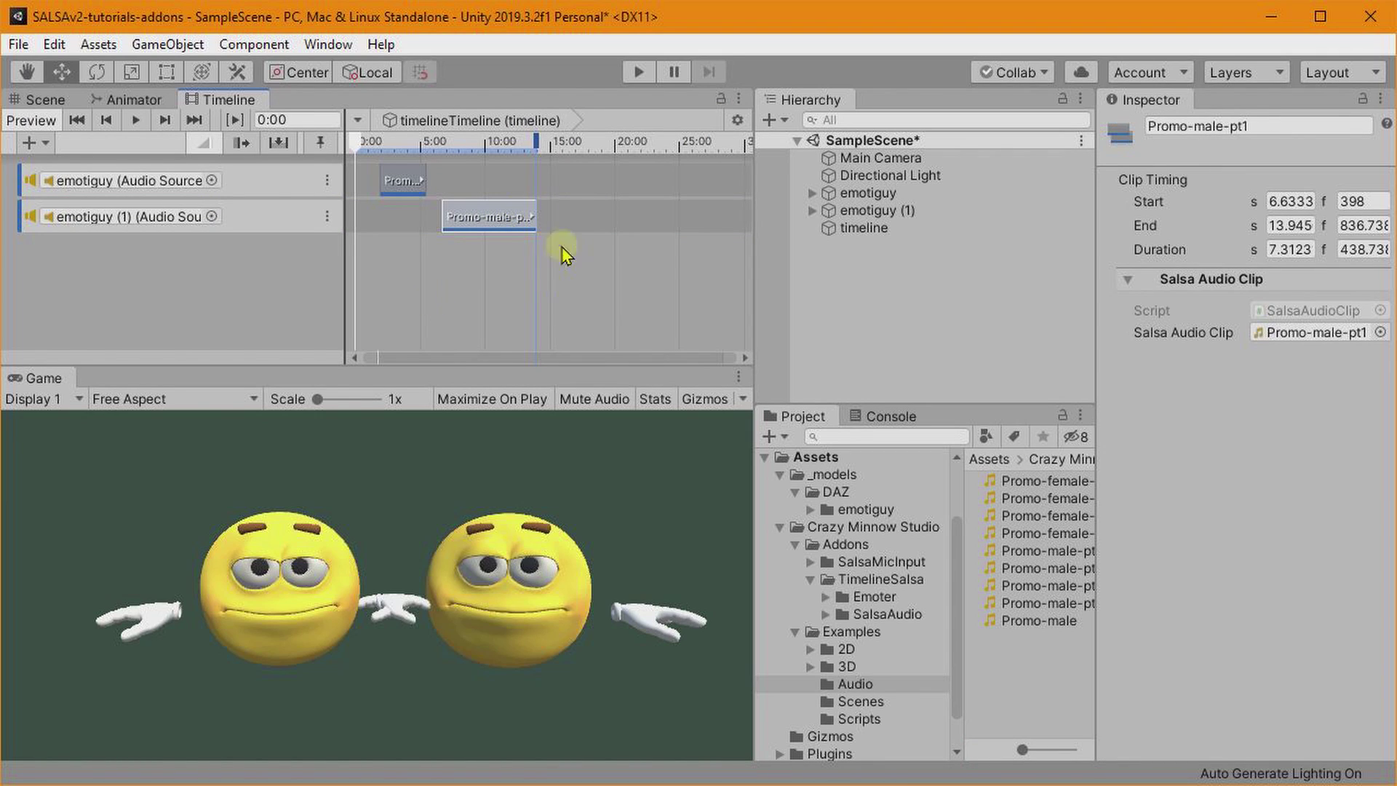
pyautogui.click(403, 182)
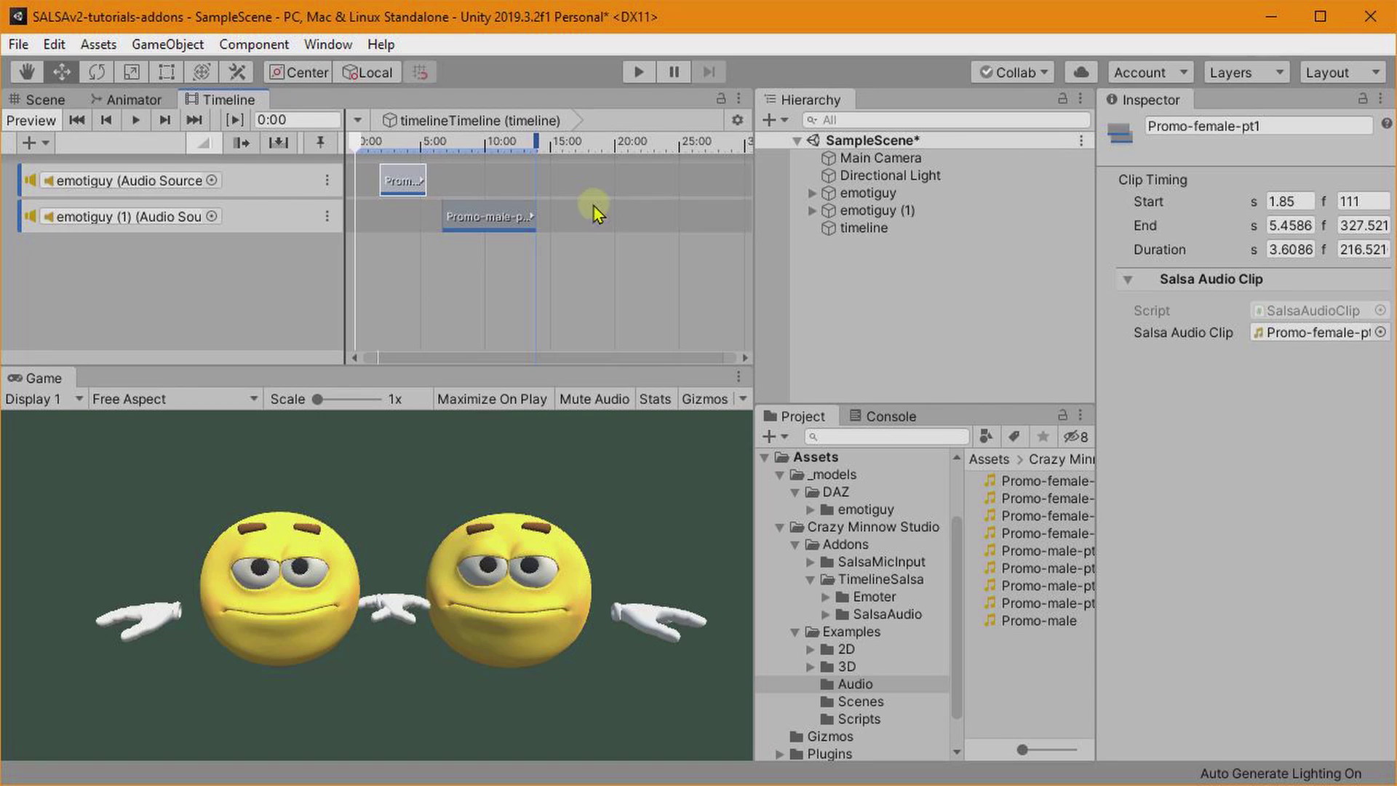
# Add Promo-female-pt2 on emotiguy's track after the male clip, which moves to 5.46 s.
pyautogui.rightClick(595, 180)
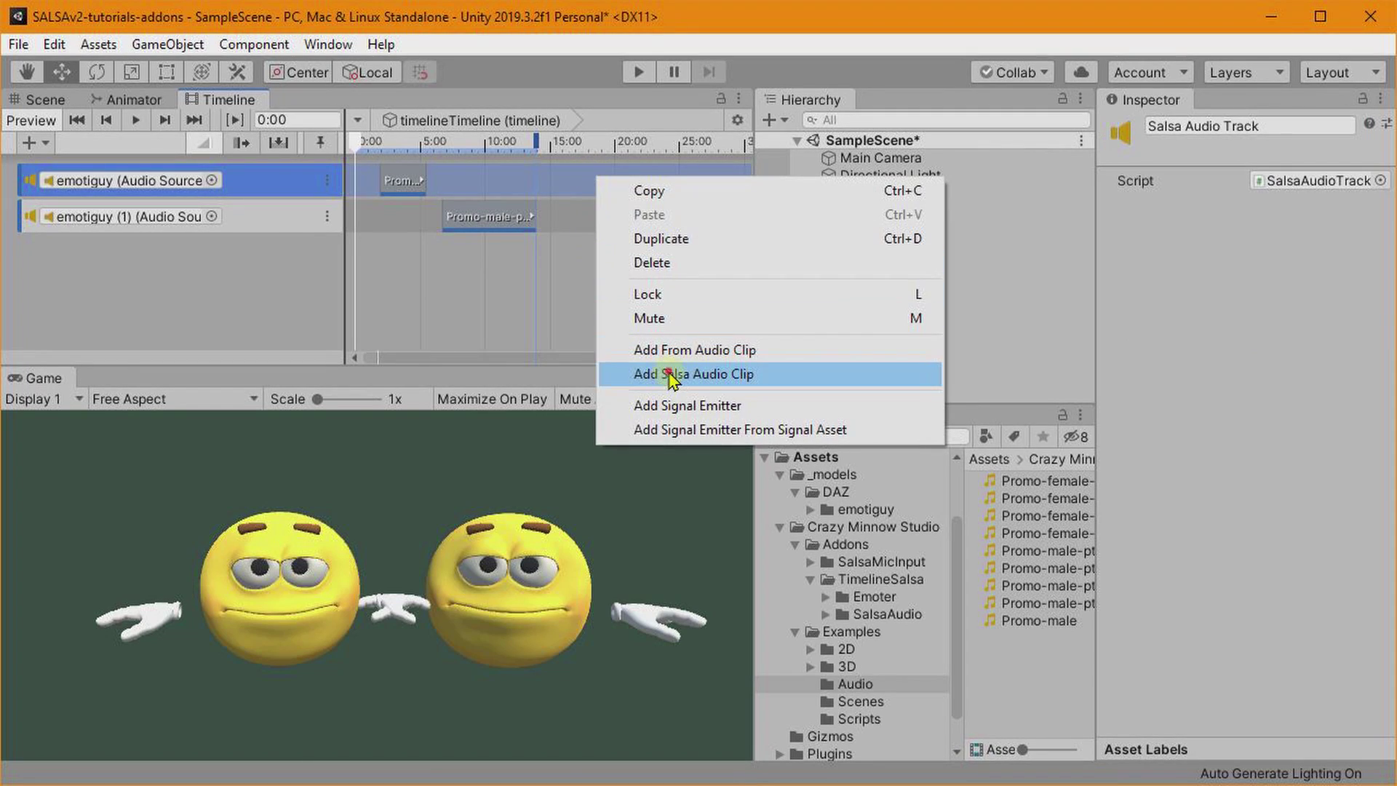
pyautogui.click(670, 374)
pyautogui.moveTo(1048, 498); pyautogui.dragTo(1314, 333)
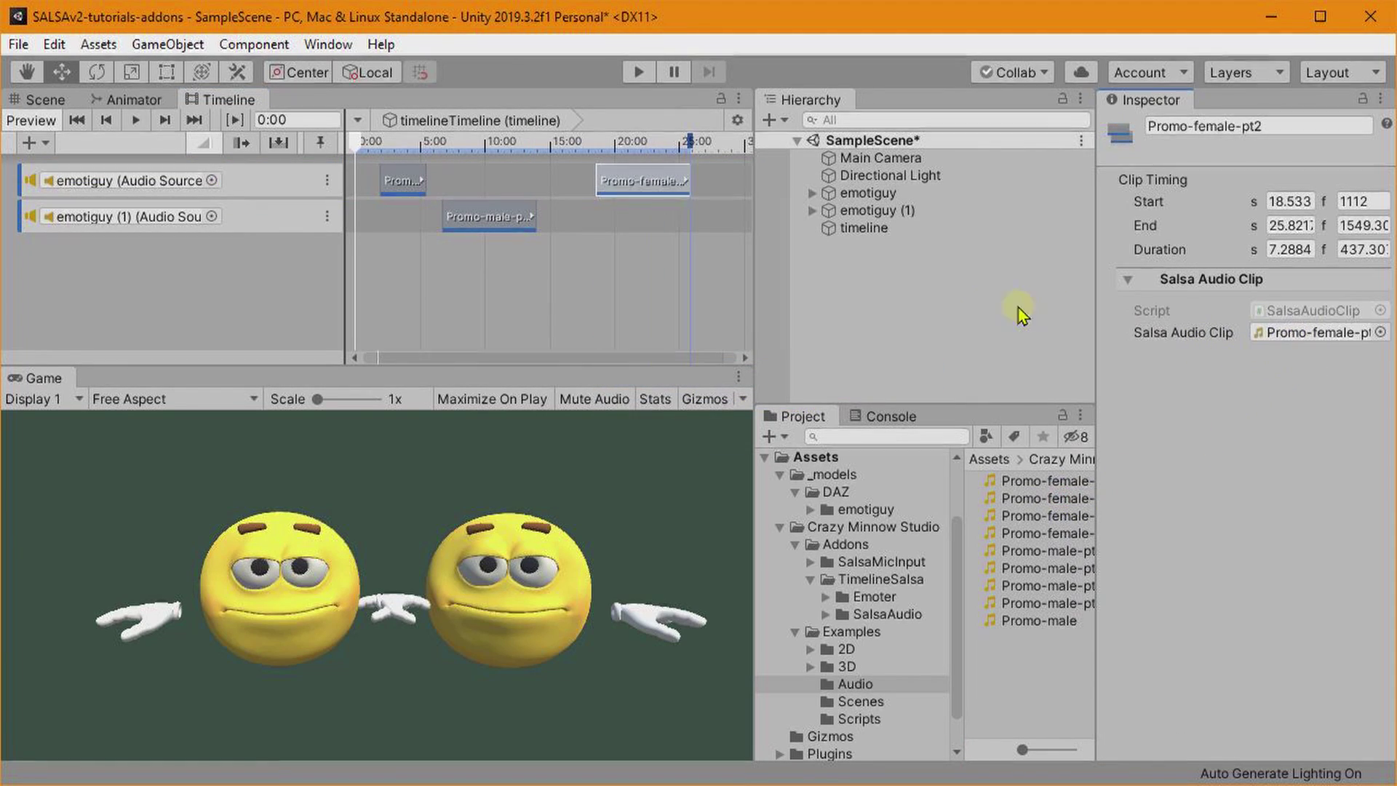
pyautogui.moveTo(645, 186); pyautogui.dragTo(556, 186)
pyautogui.moveTo(478, 218)
pyautogui.mouseDown()
pyautogui.moveTo(449, 225)
pyautogui.moveTo(497, 224)
pyautogui.moveTo(468, 224)
pyautogui.mouseUp()
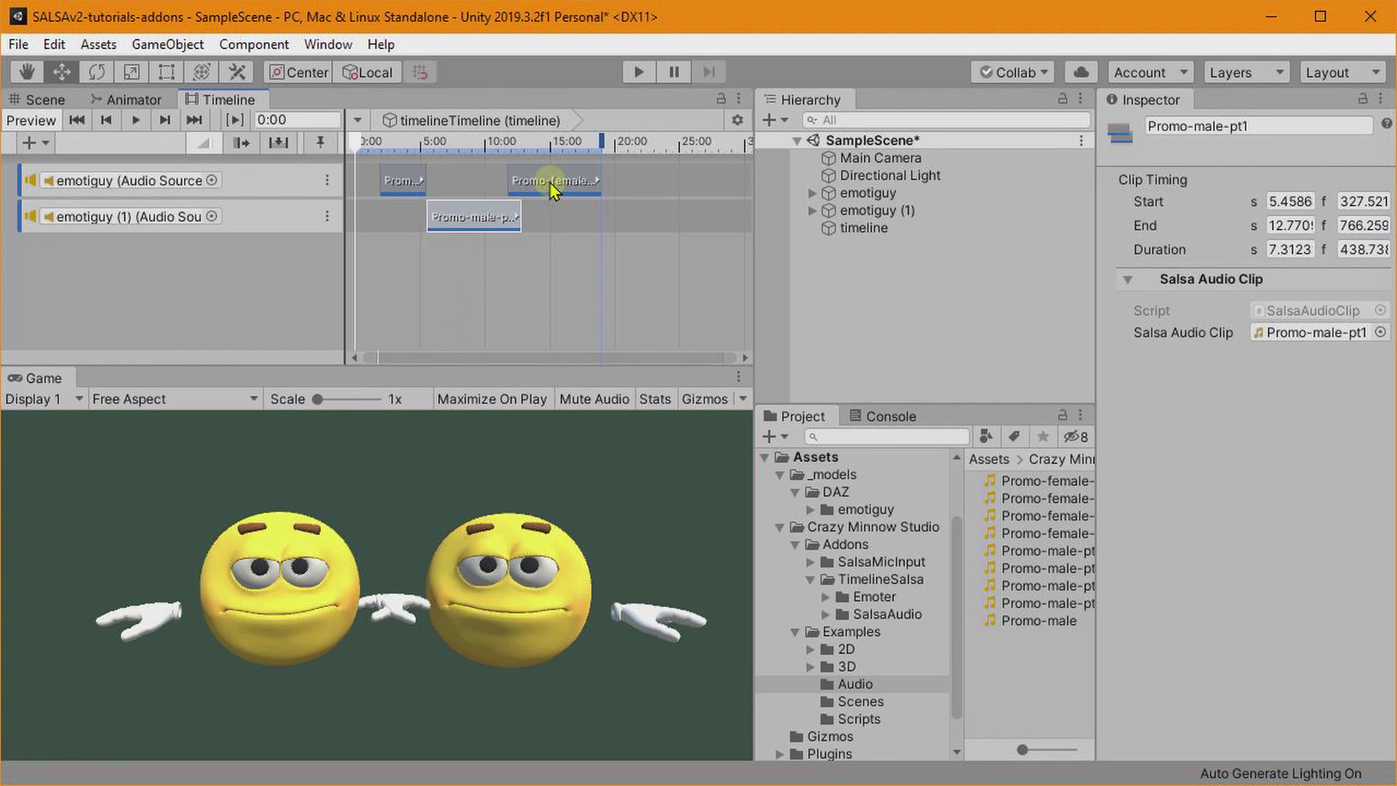
pyautogui.moveTo(551, 188)
pyautogui.mouseDown()
pyautogui.moveTo(589, 188)
pyautogui.moveTo(547, 190)
pyautogui.moveTo(551, 176)
pyautogui.mouseUp()
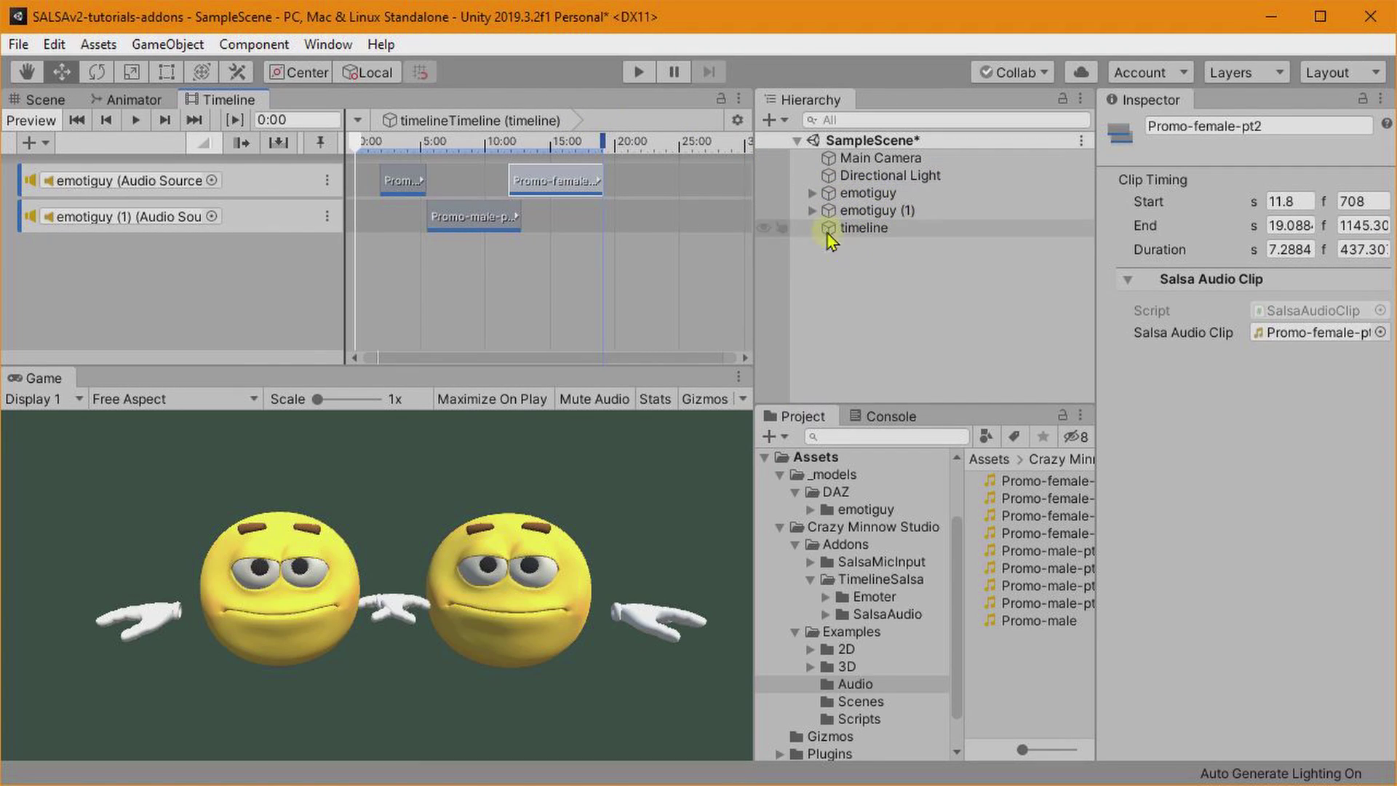
# Select emotiguy and expand its Audio Source settings.
pyautogui.click(867, 193)
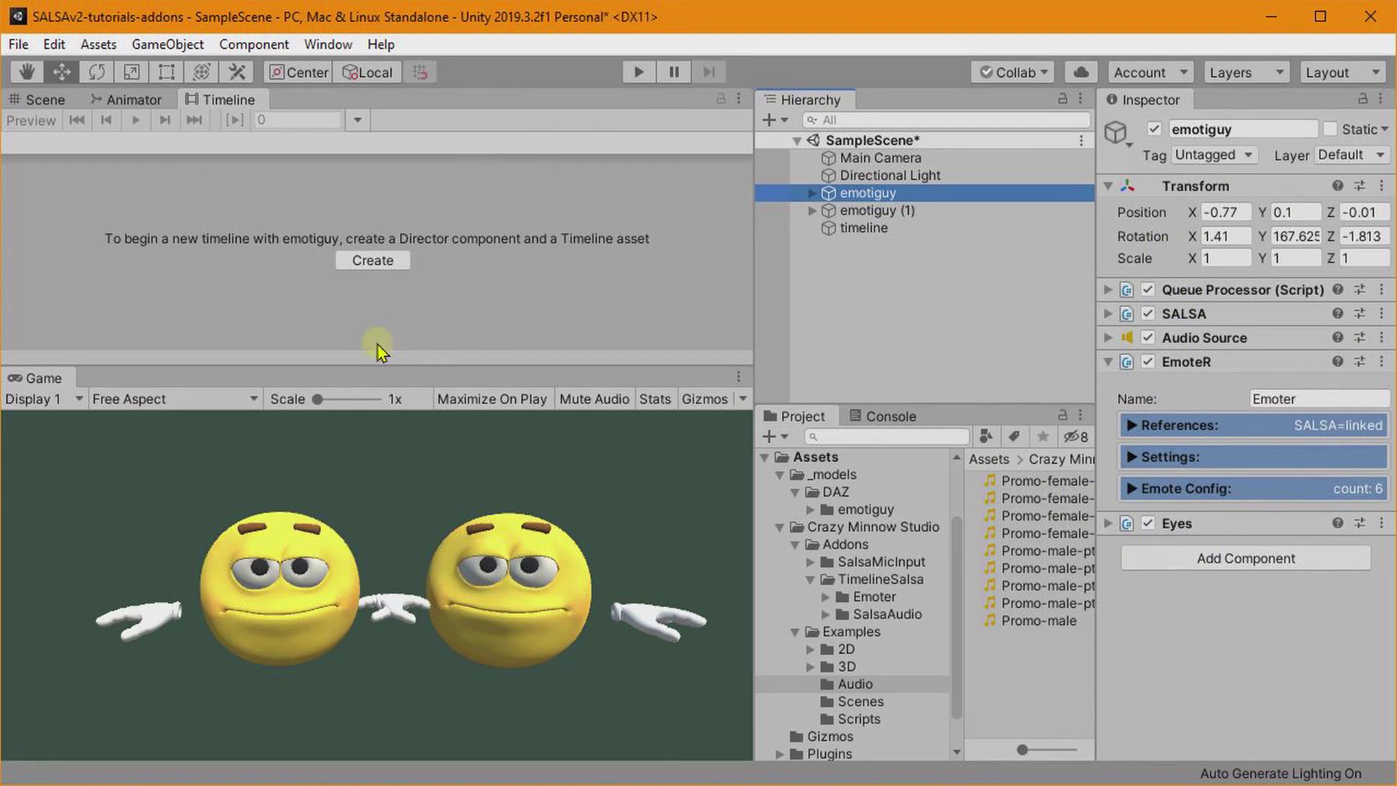
pyautogui.click(1107, 337)
pyautogui.scroll(-5, 1225, 437)
pyautogui.scroll(4, 1230, 422)
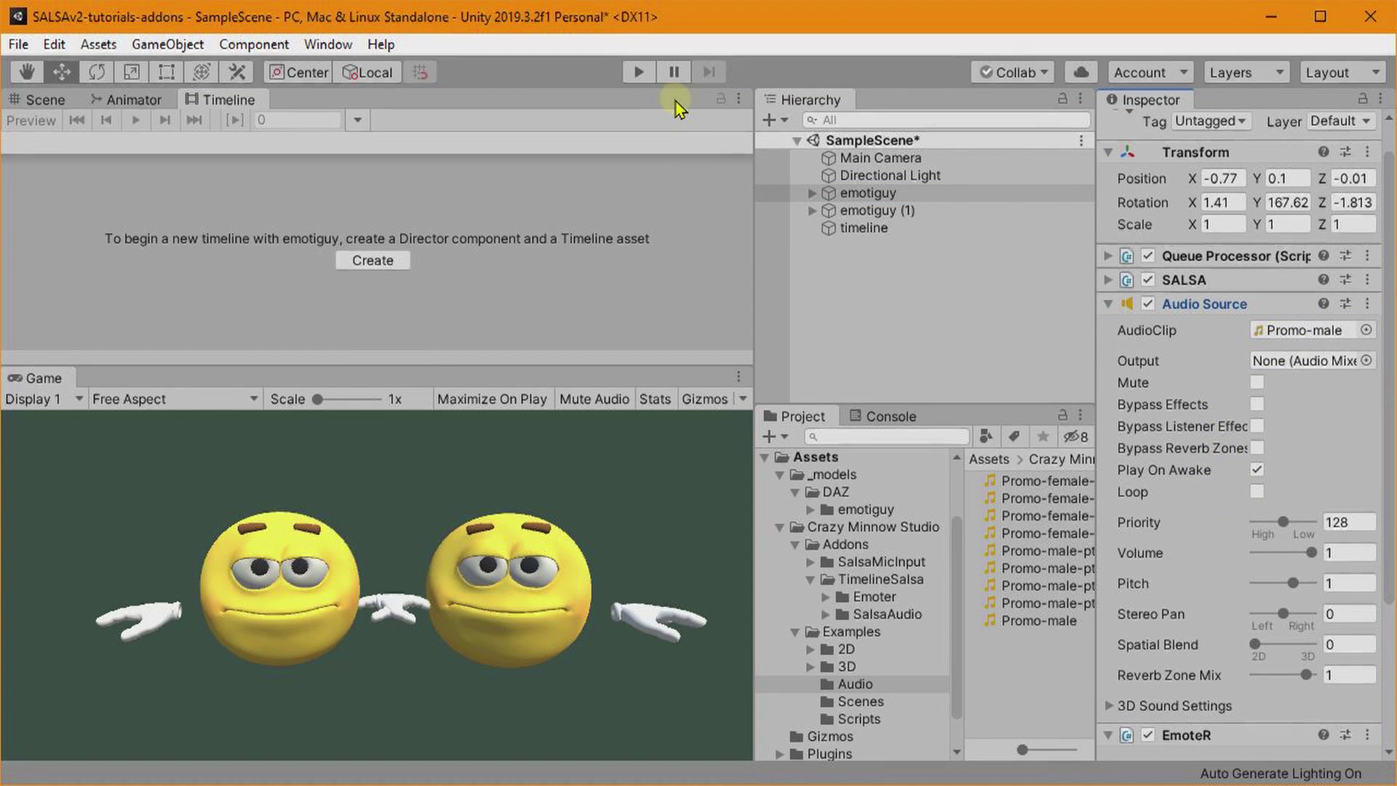
# Select the timeline object and run a Play test of the alternating dialogue.
pyautogui.click(866, 227)
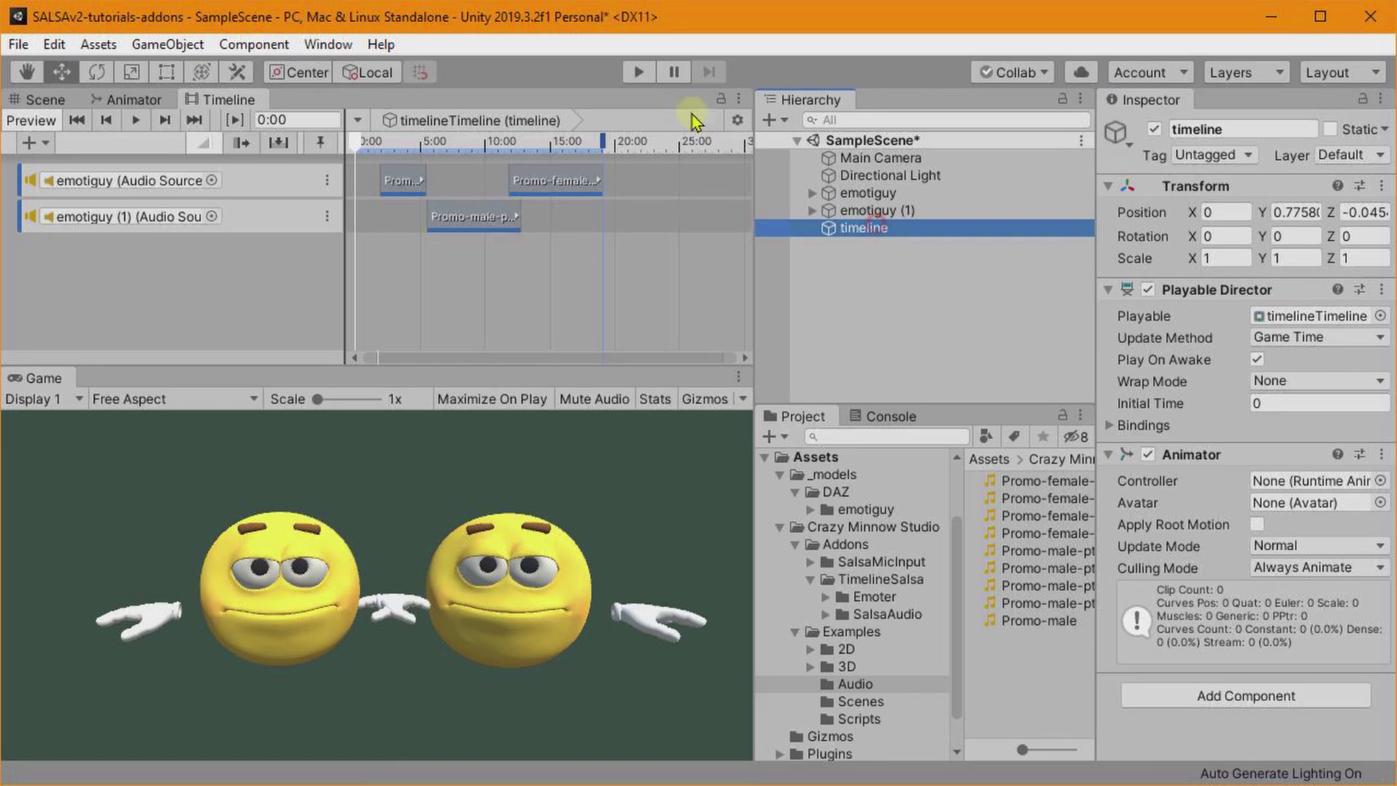
pyautogui.click(638, 71)
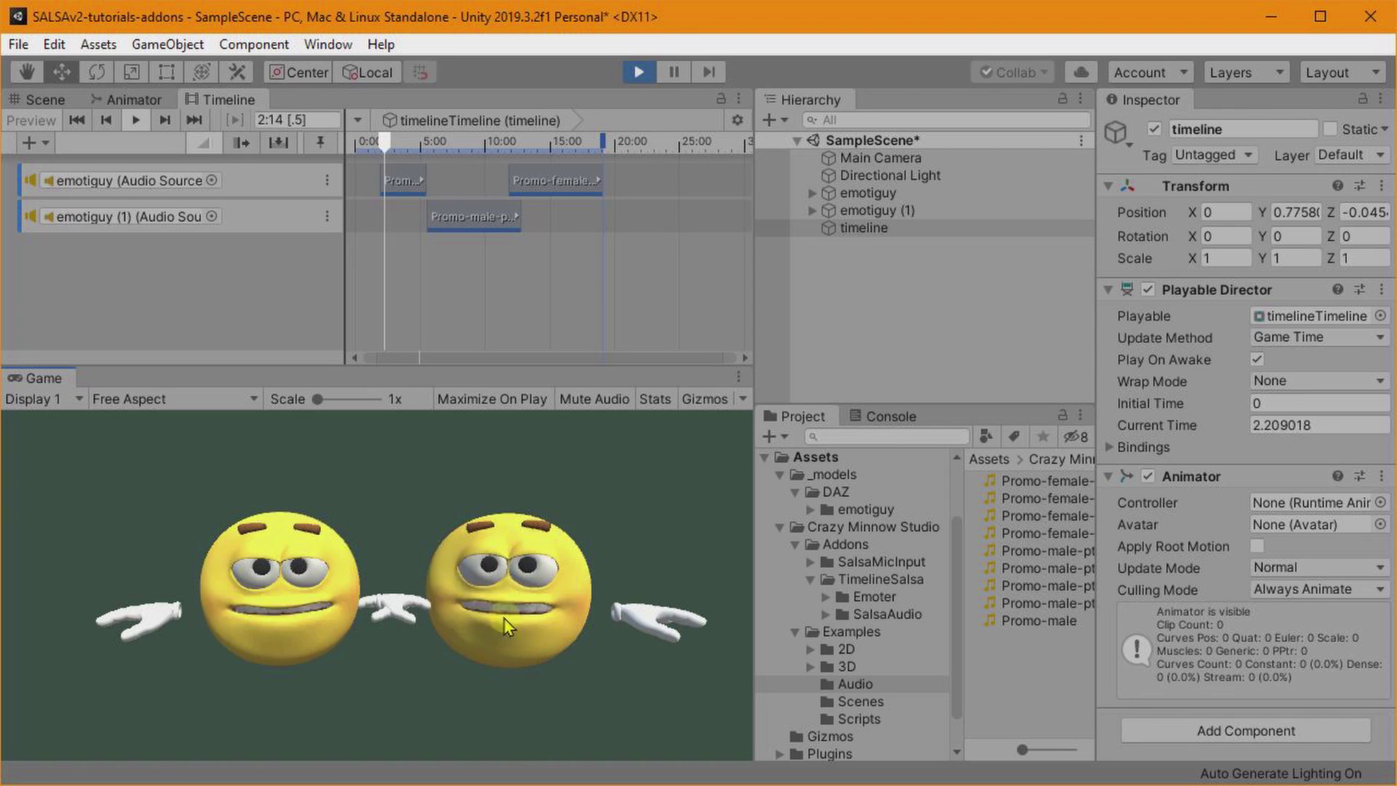
pyautogui.click(644, 75)
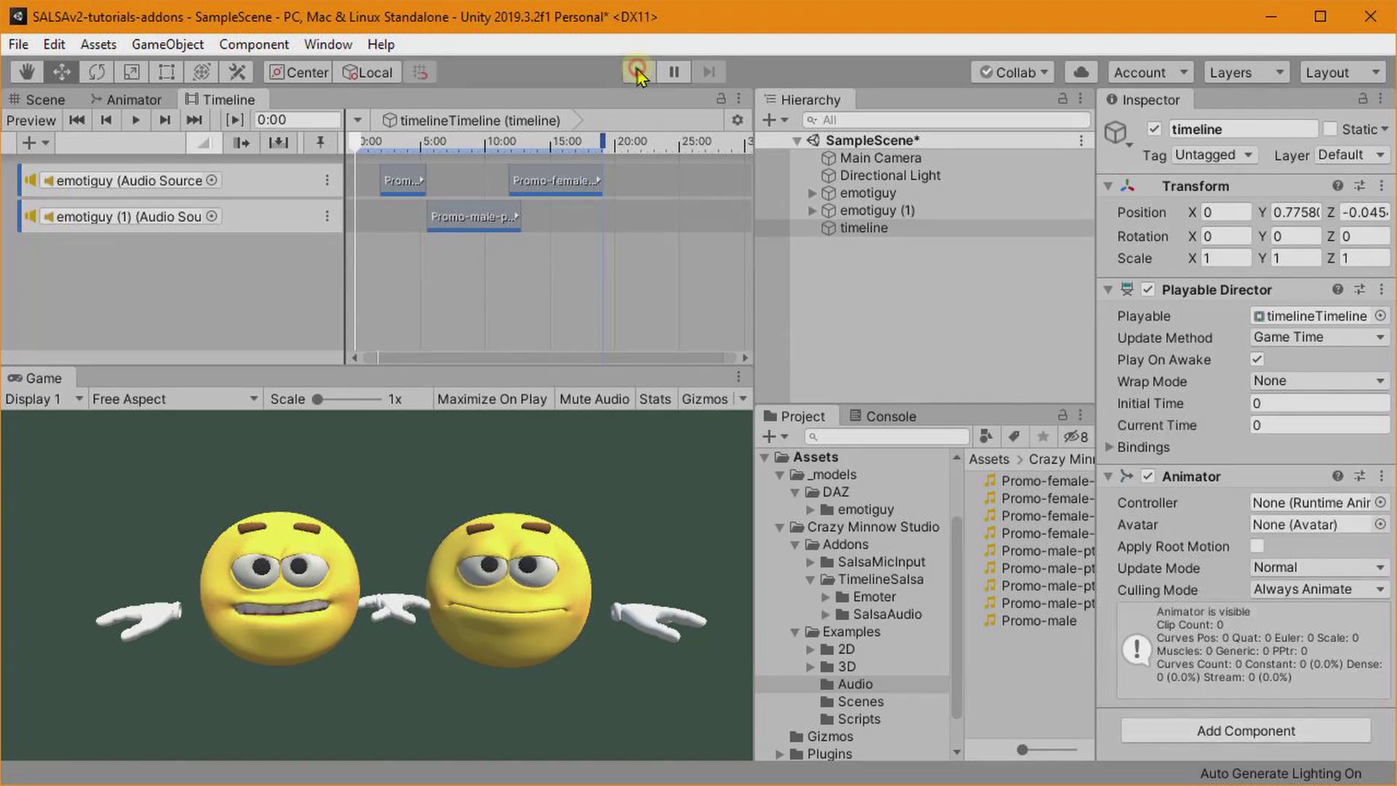
# Clear emotiguy's Audio Source clip and turn off its Play On Awake.
pyautogui.click(865, 193)
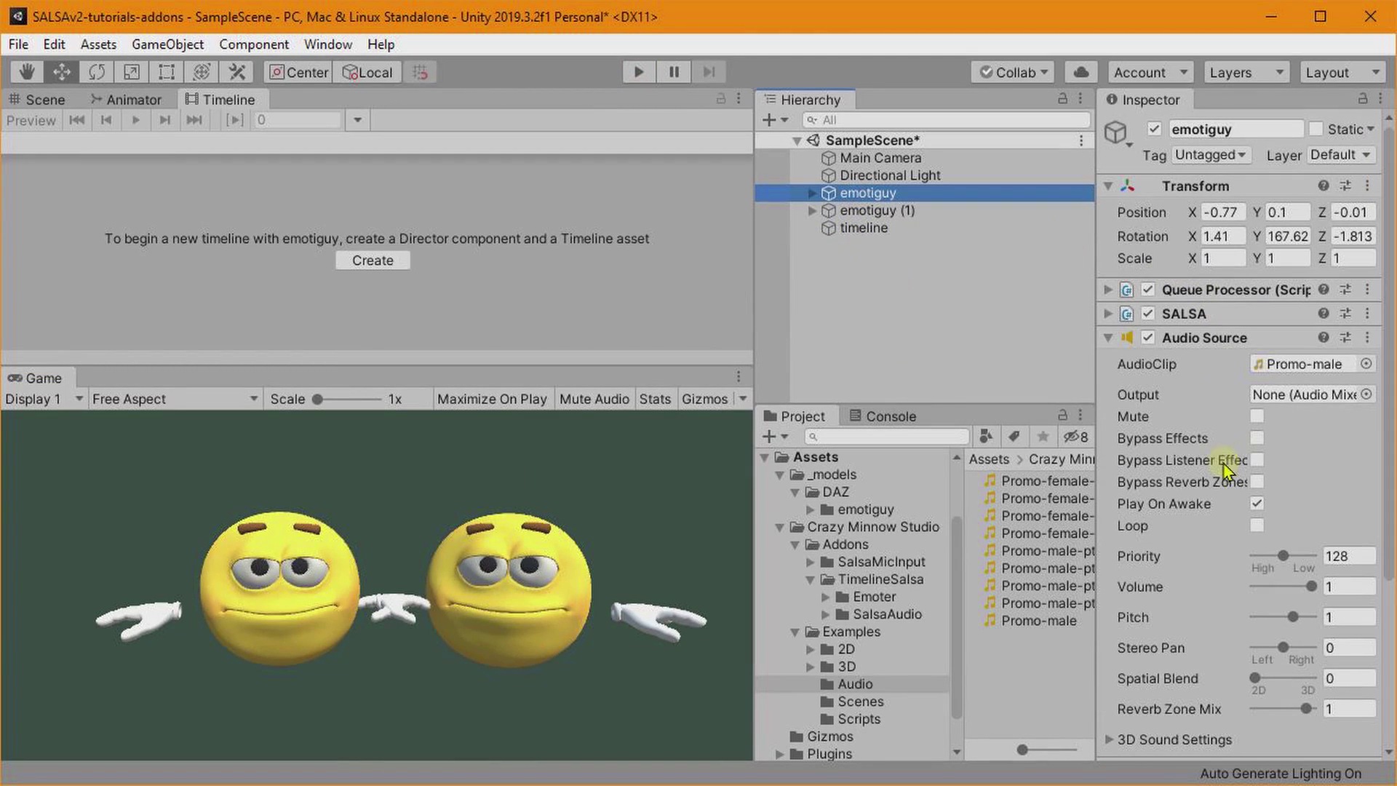
pyautogui.click(1288, 365)
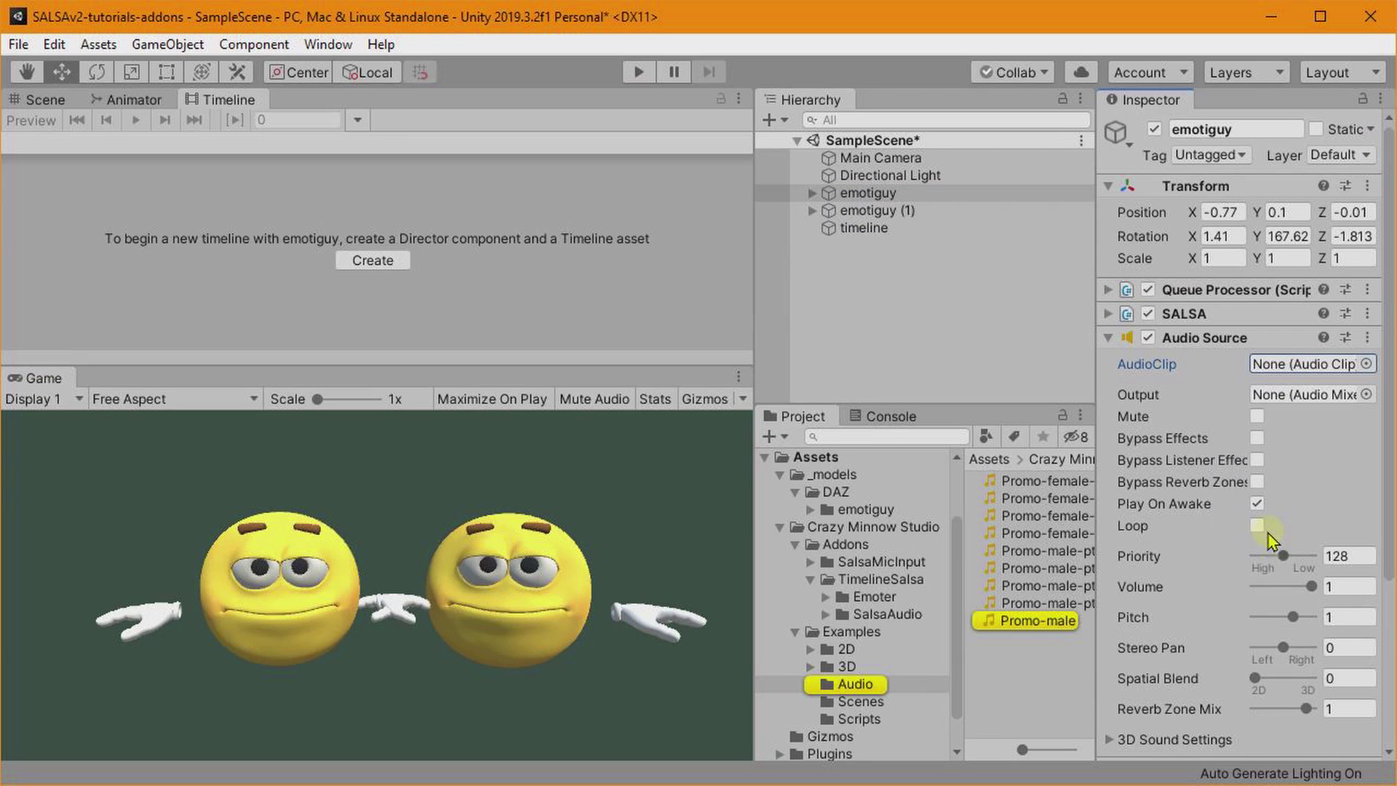
pyautogui.click(1256, 504)
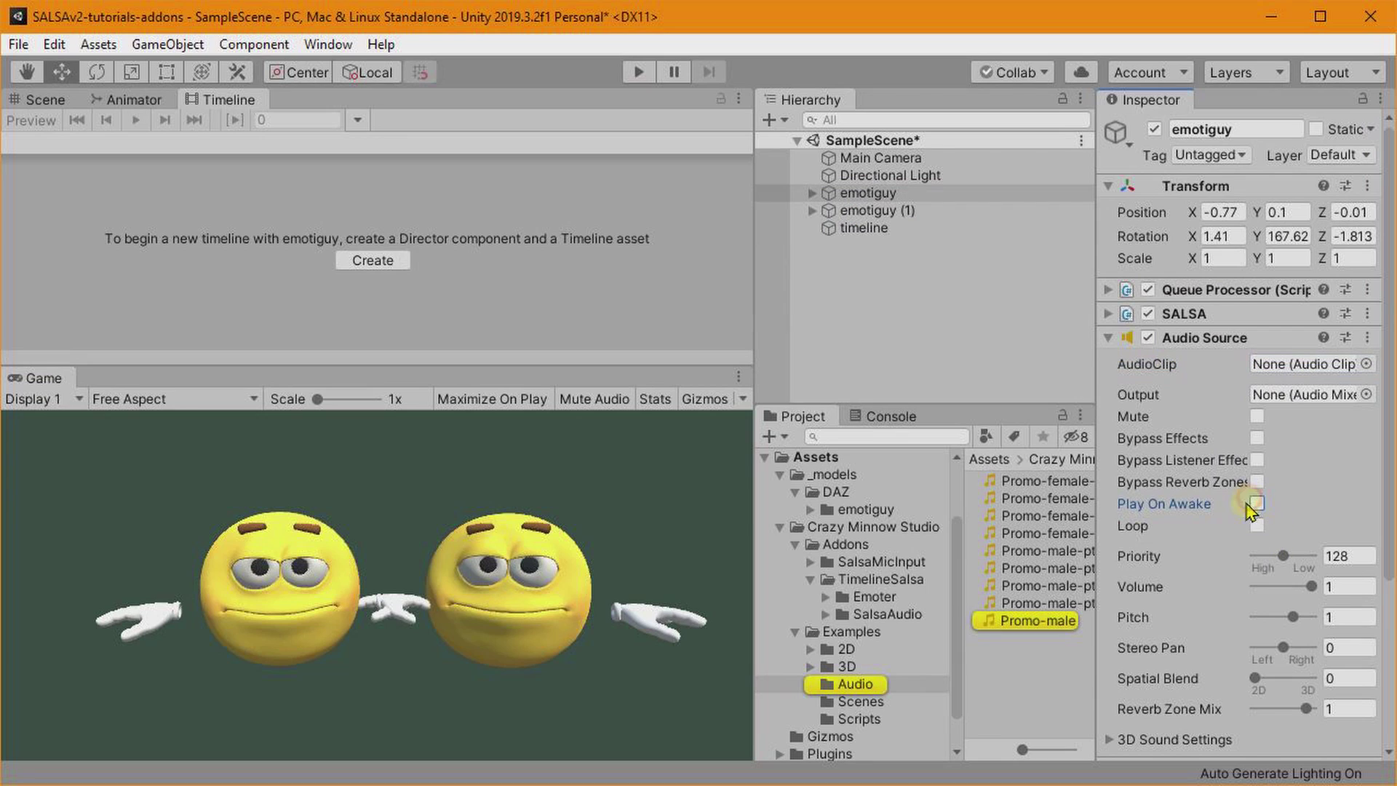
pyautogui.click(1108, 338)
# Remove Promo-male and Play On Awake from emotiguy (1)'s Audio Source, then play the timeline.
pyautogui.click(866, 210)
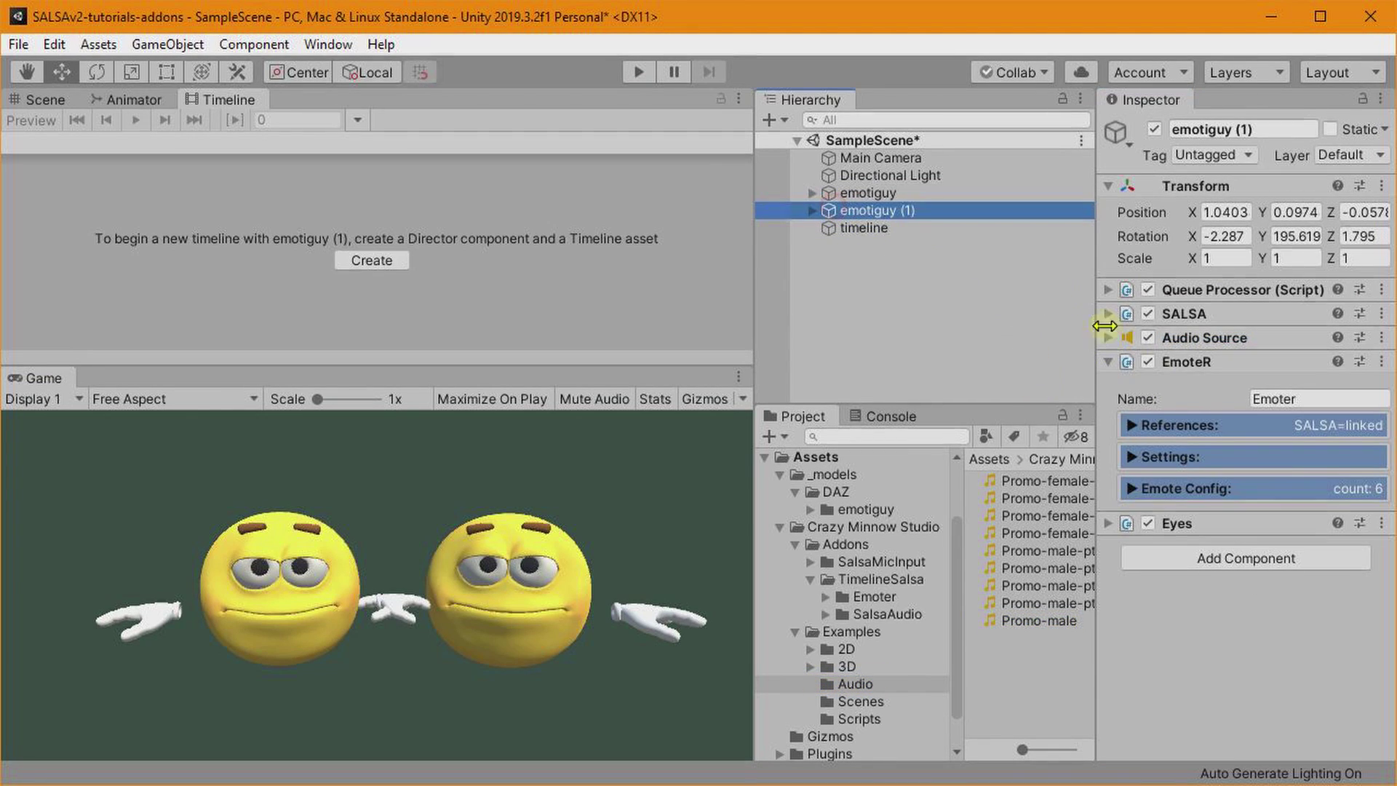
pyautogui.click(1109, 338)
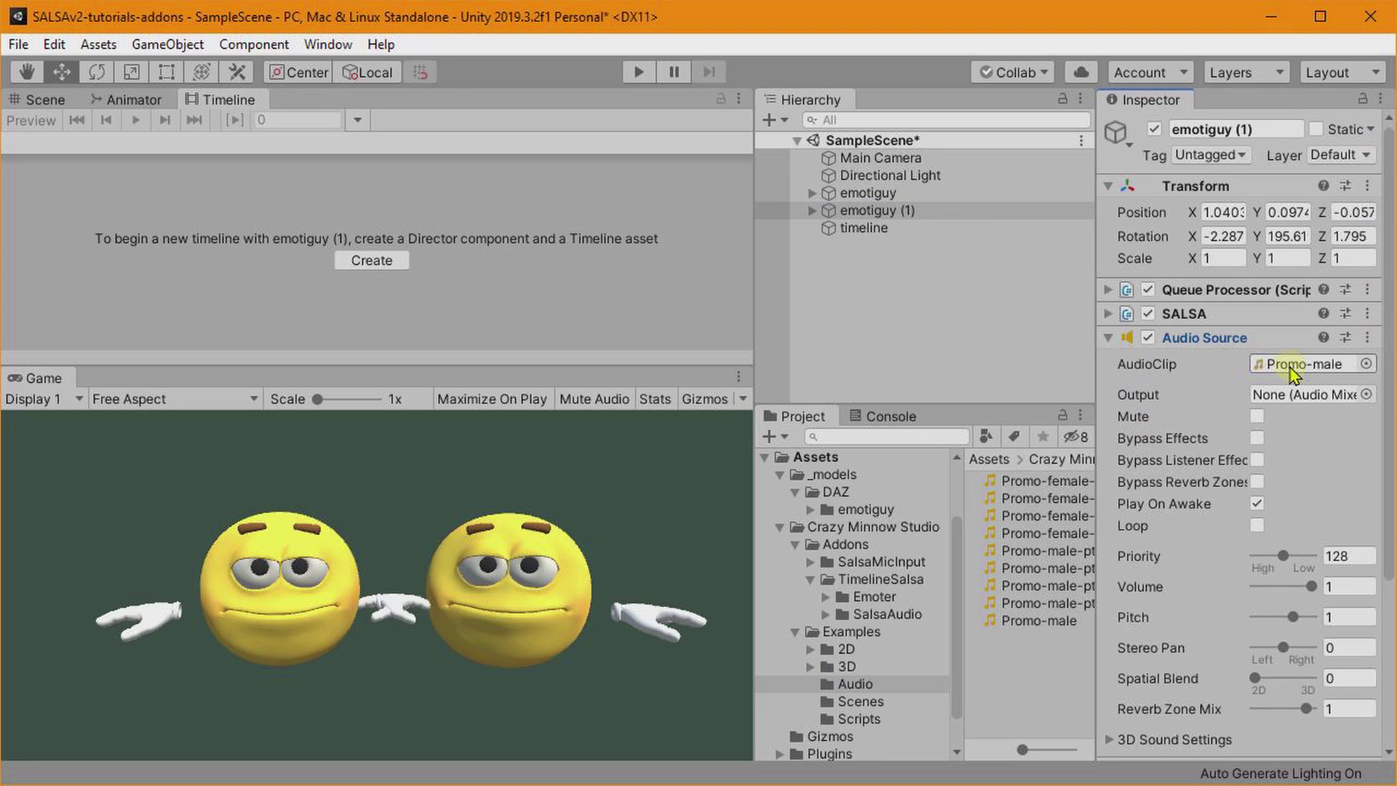
pyautogui.click(1292, 363)
pyautogui.press('Delete')
pyautogui.click(1257, 503)
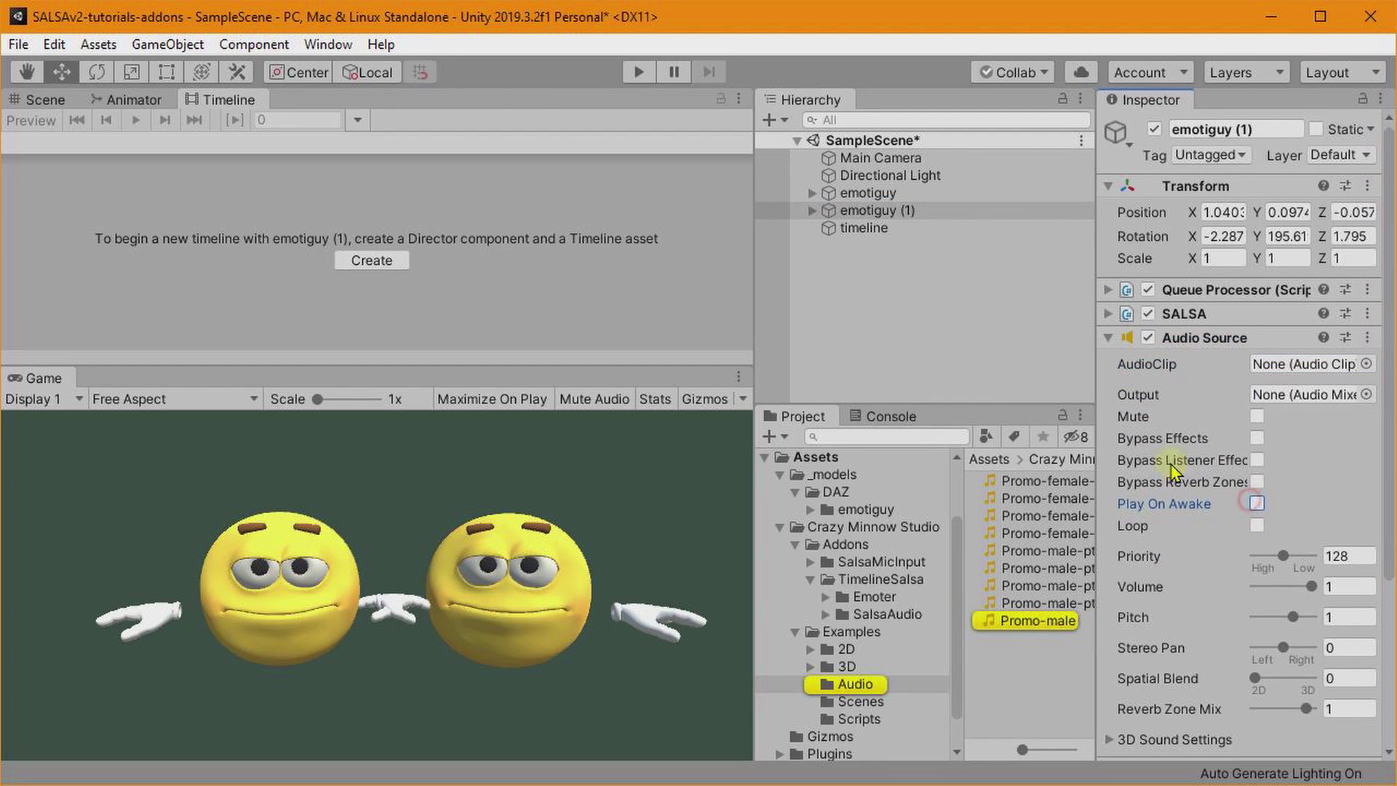
pyautogui.click(1109, 338)
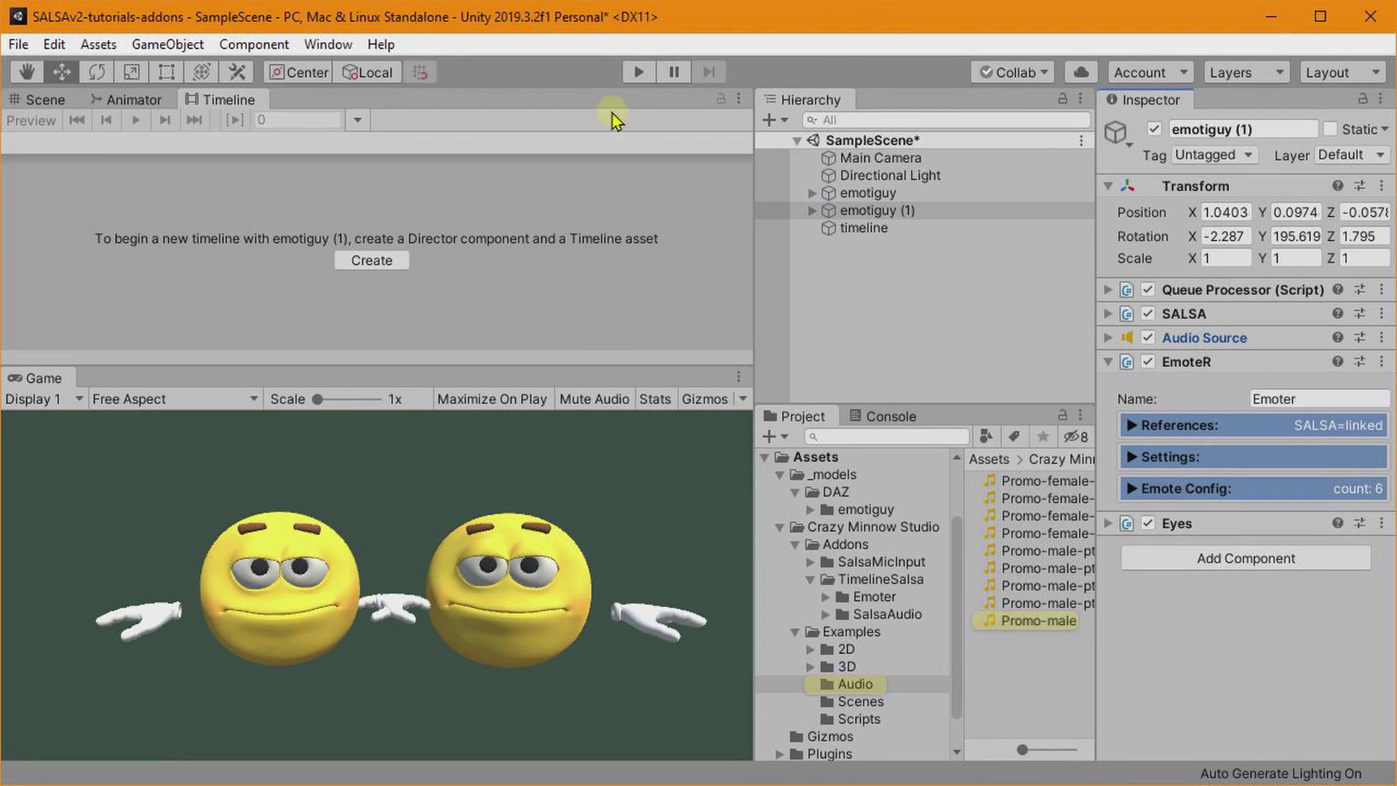
pyautogui.click(873, 228)
pyautogui.click(629, 72)
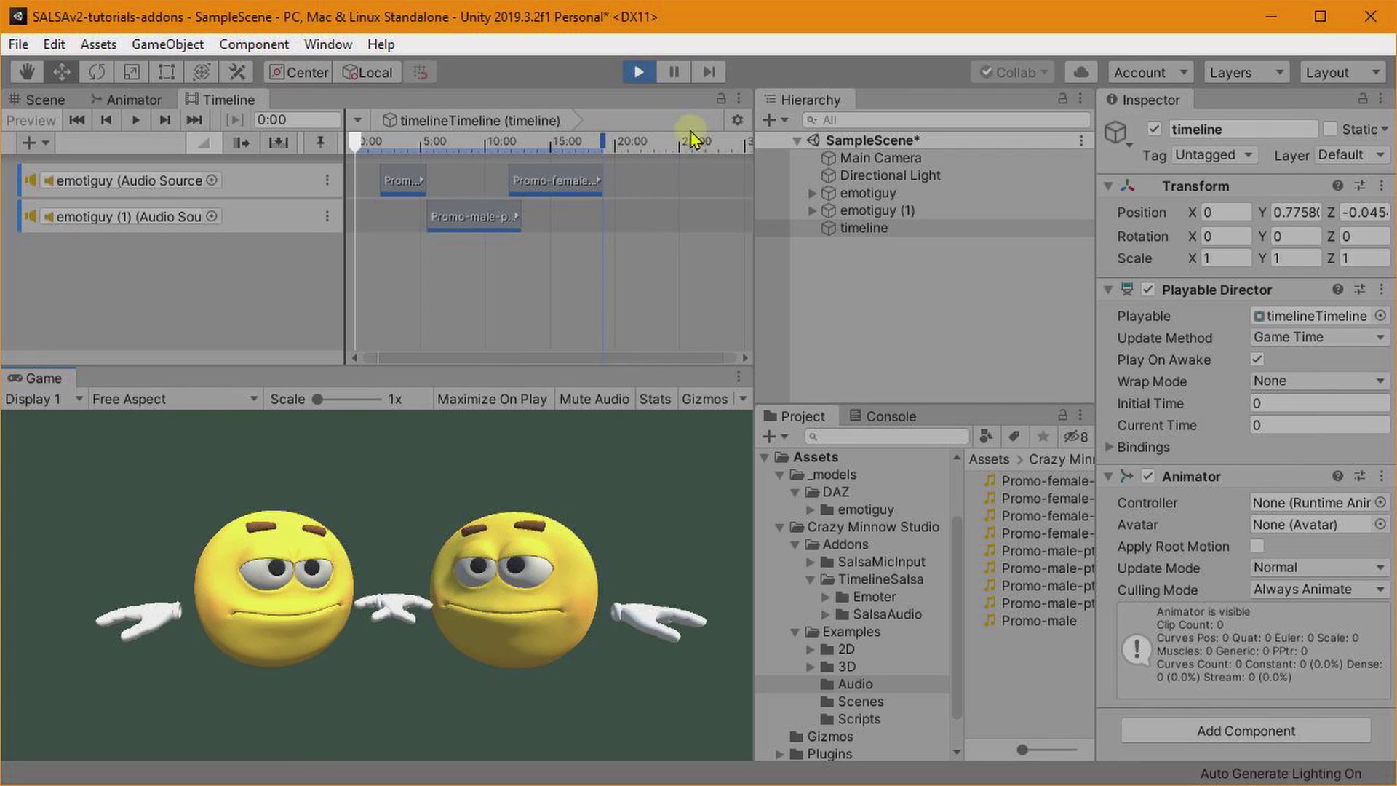
# Exit Play mode and check Promo-male-pt1's timing: 5.46 s to 12.77 s, 7.31 s long.
pyautogui.click(640, 71)
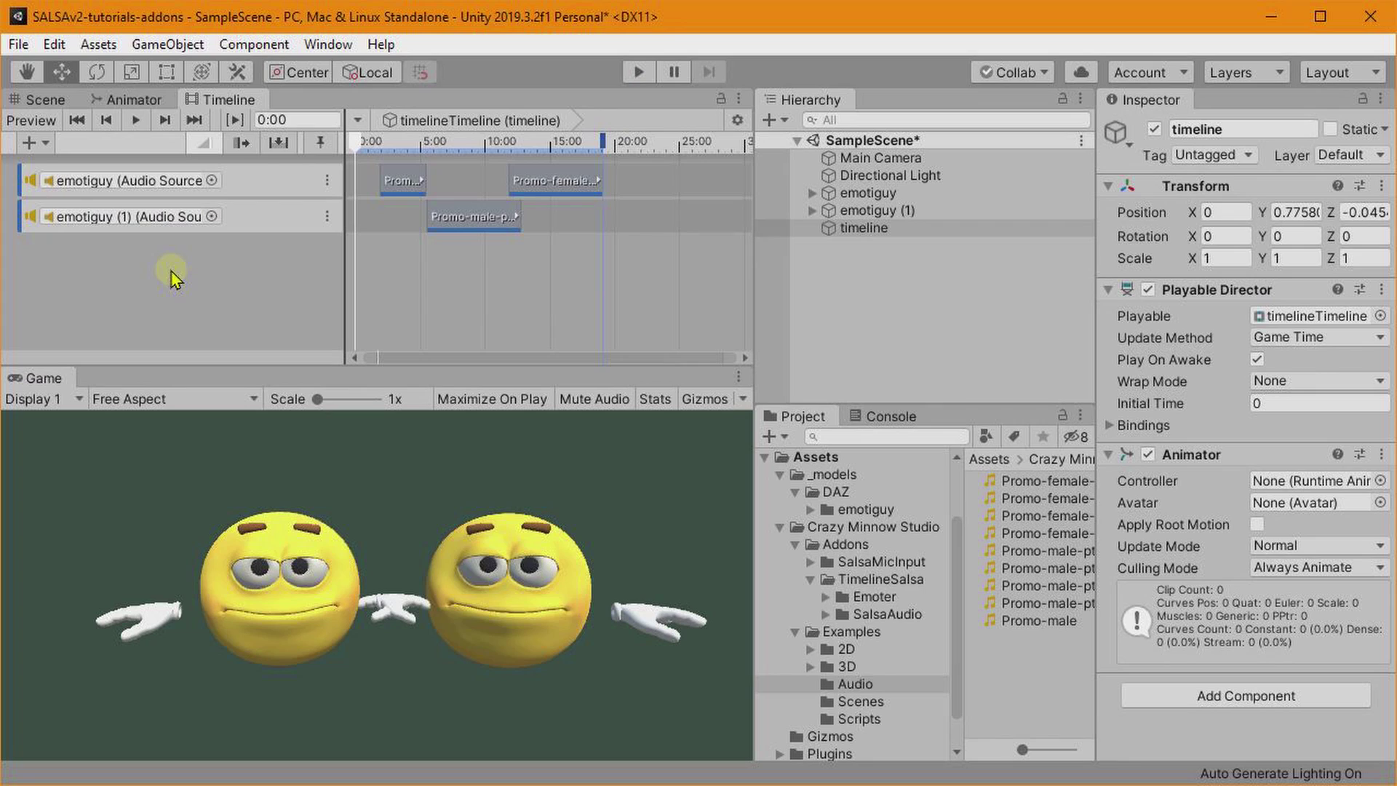
pyautogui.click(466, 217)
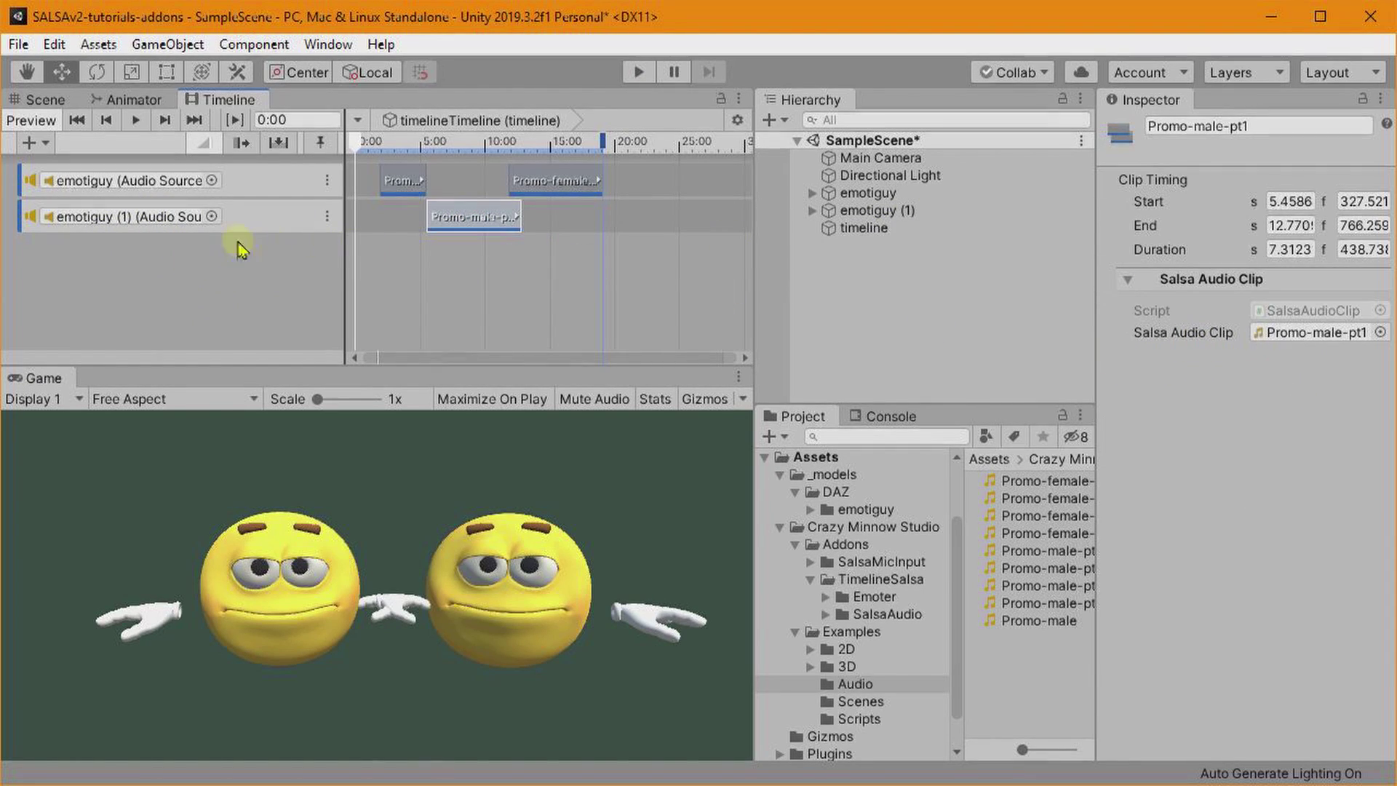
# Add an Emote Track bound to emotiguy, then select emotiguy to show its EmoteR.
pyautogui.click(139, 294)
pyautogui.rightClick(51, 268)
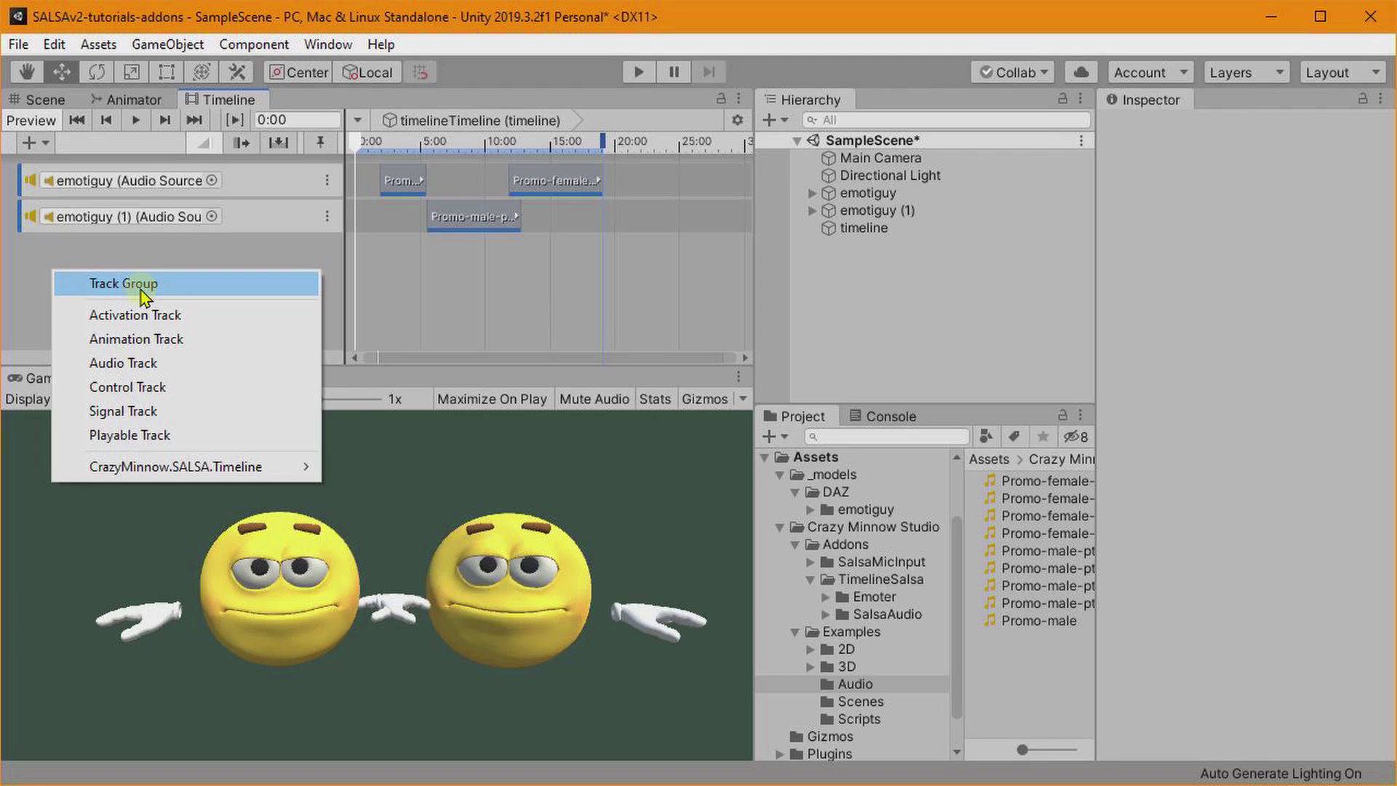
pyautogui.moveTo(134, 465)
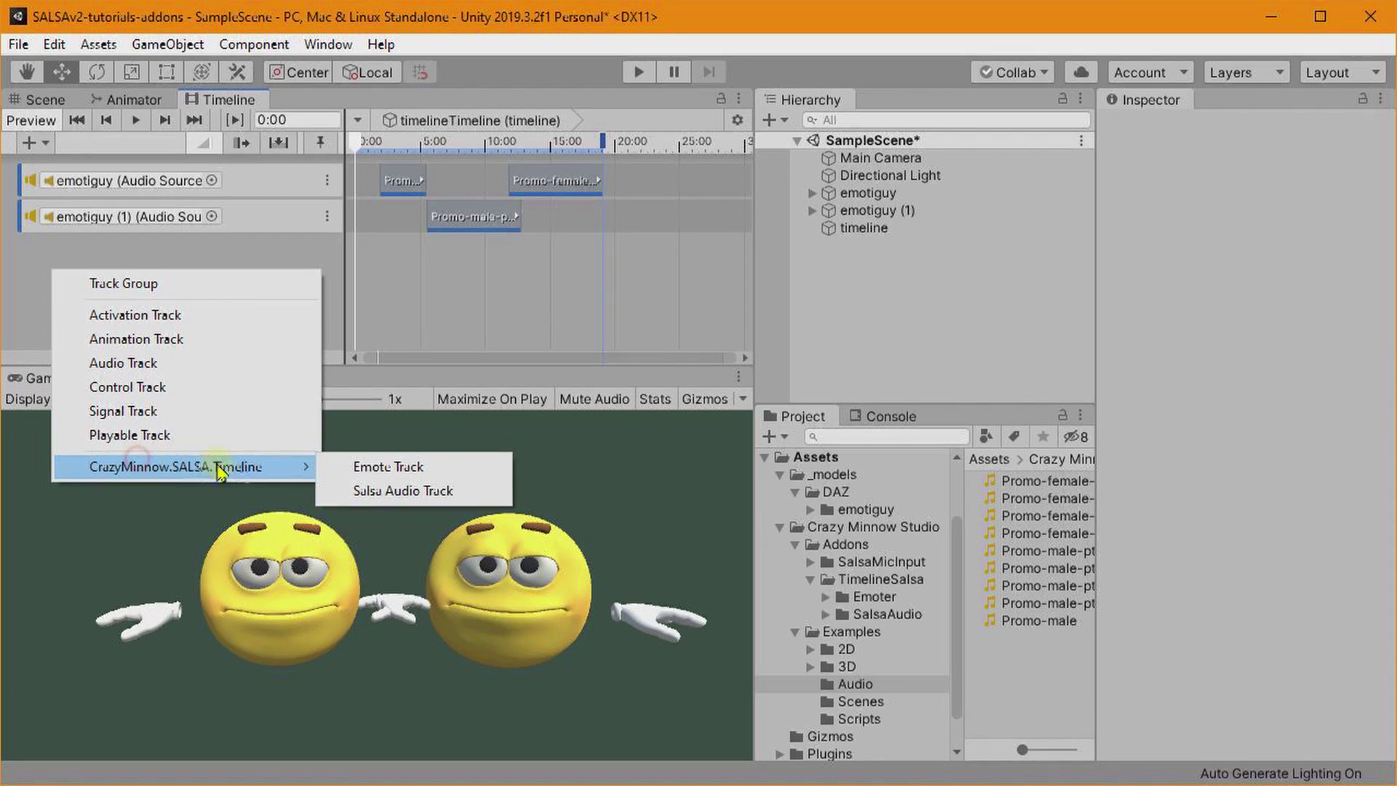
pyautogui.click(389, 469)
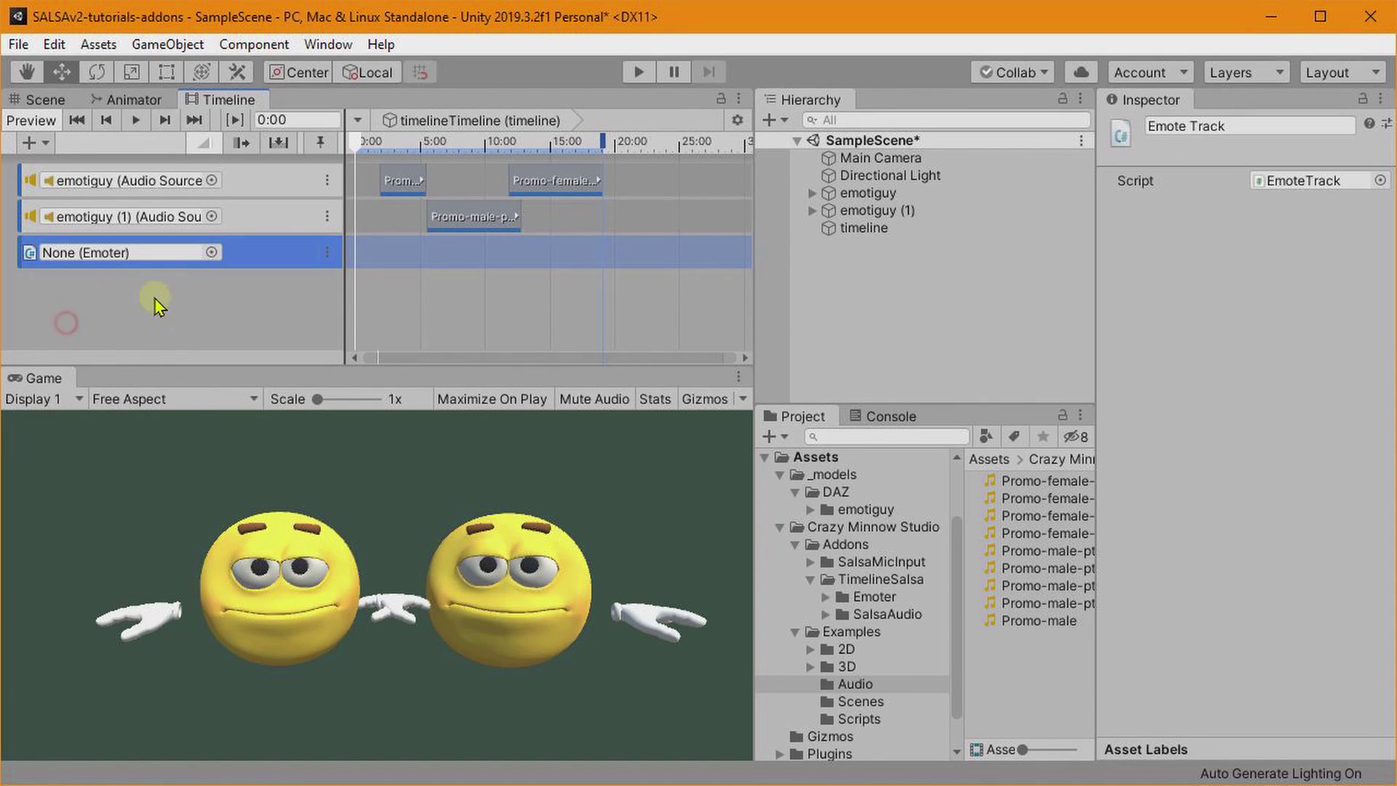
pyautogui.moveTo(862, 193); pyautogui.dragTo(143, 261)
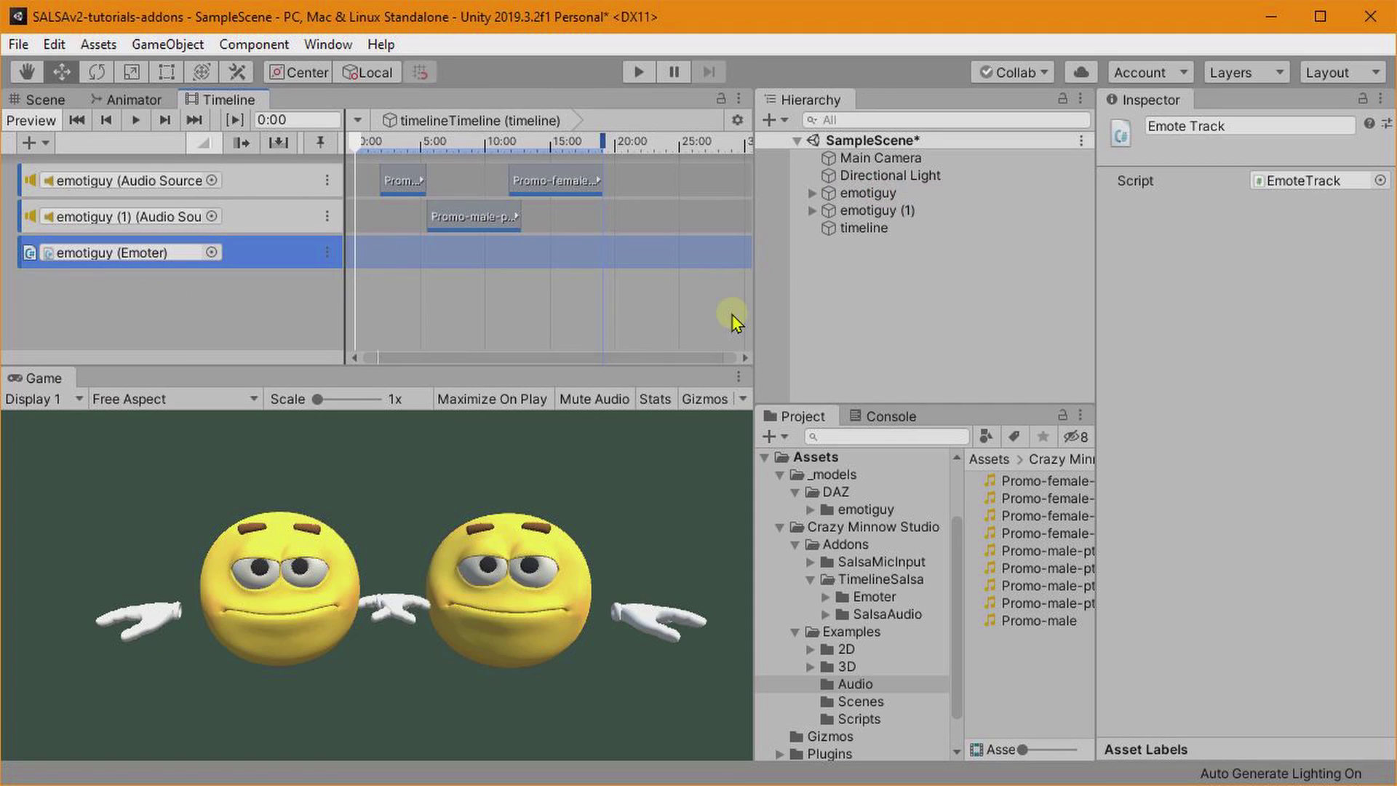
pyautogui.click(862, 193)
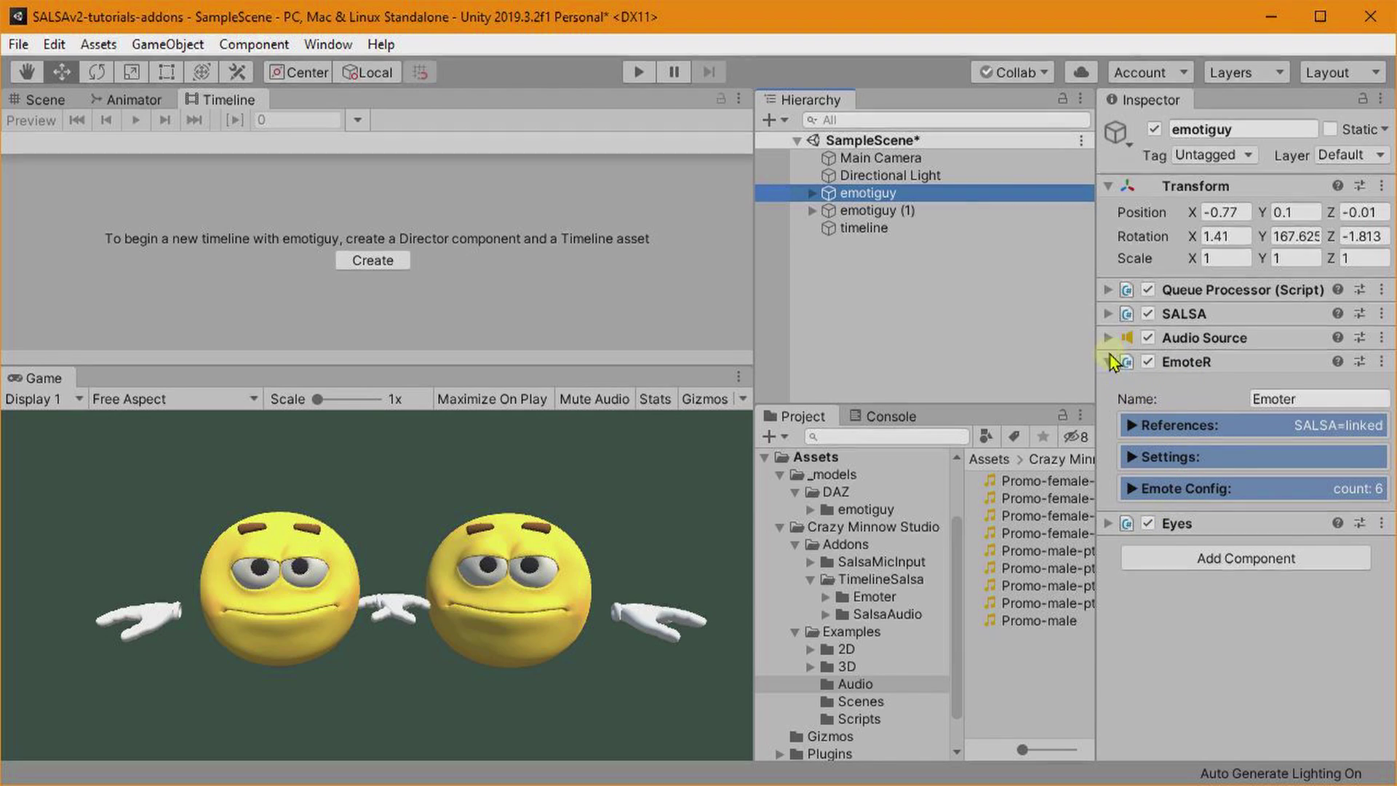
# Expand Emote Config and preview the soften and browUp emotes on the face.
pyautogui.click(1132, 489)
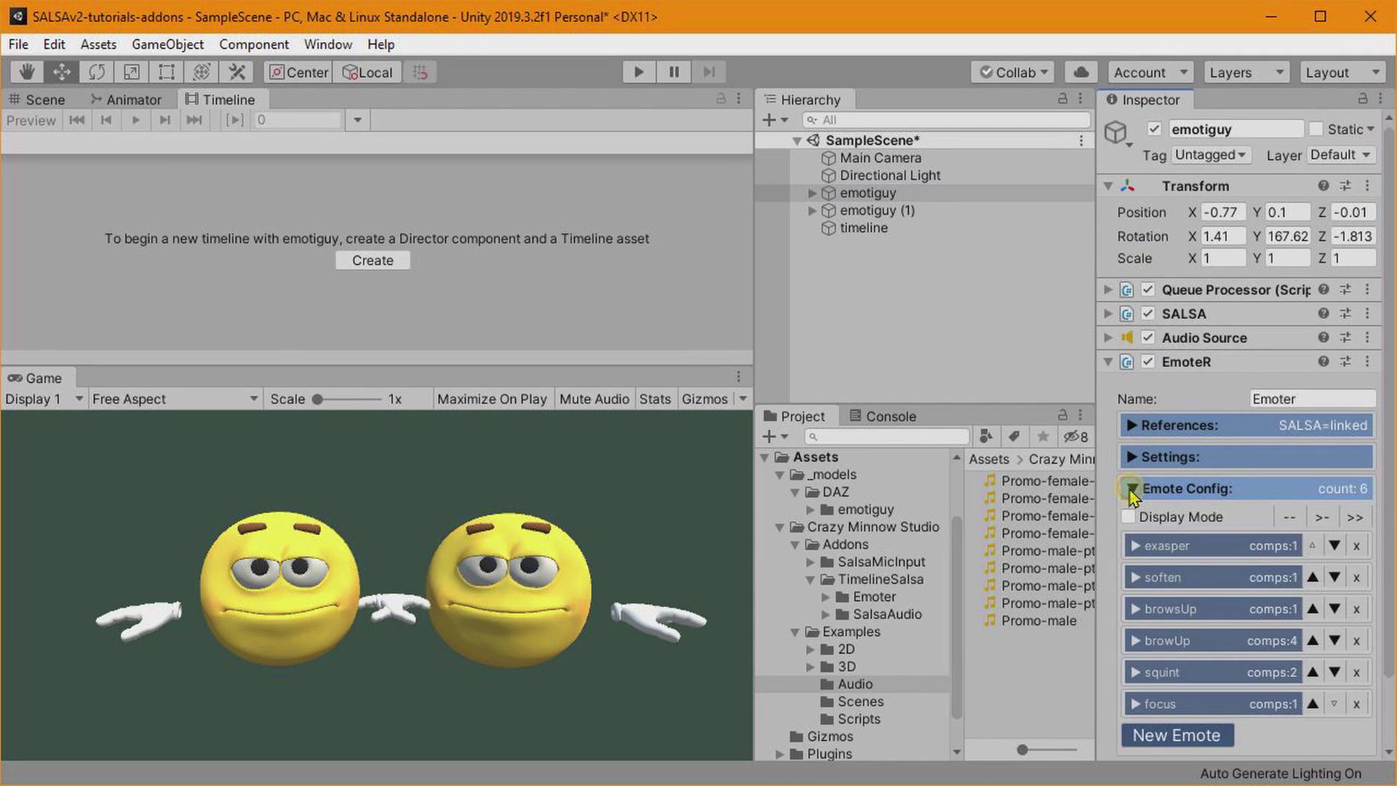
pyautogui.click(1130, 516)
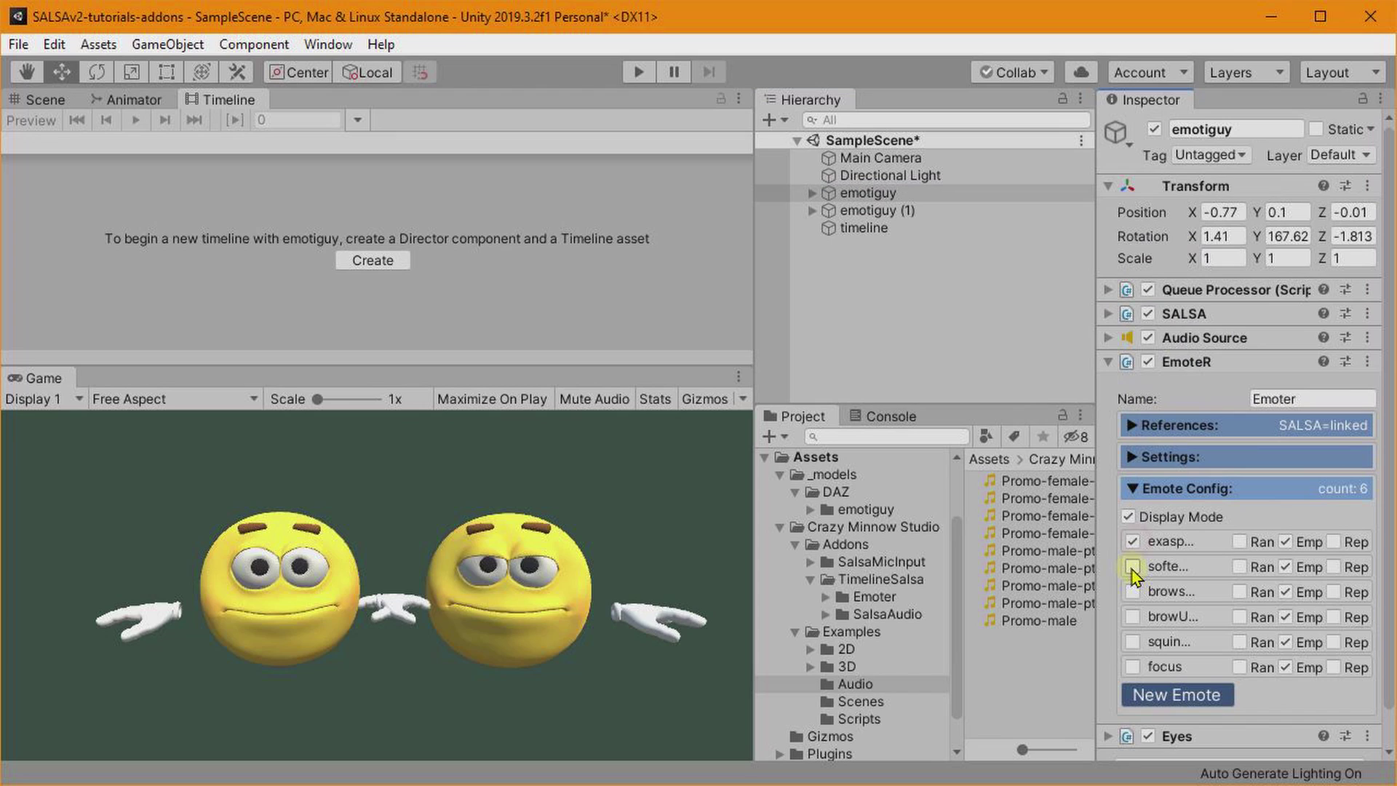
pyautogui.click(1133, 567)
pyautogui.click(1132, 591)
pyautogui.click(1133, 617)
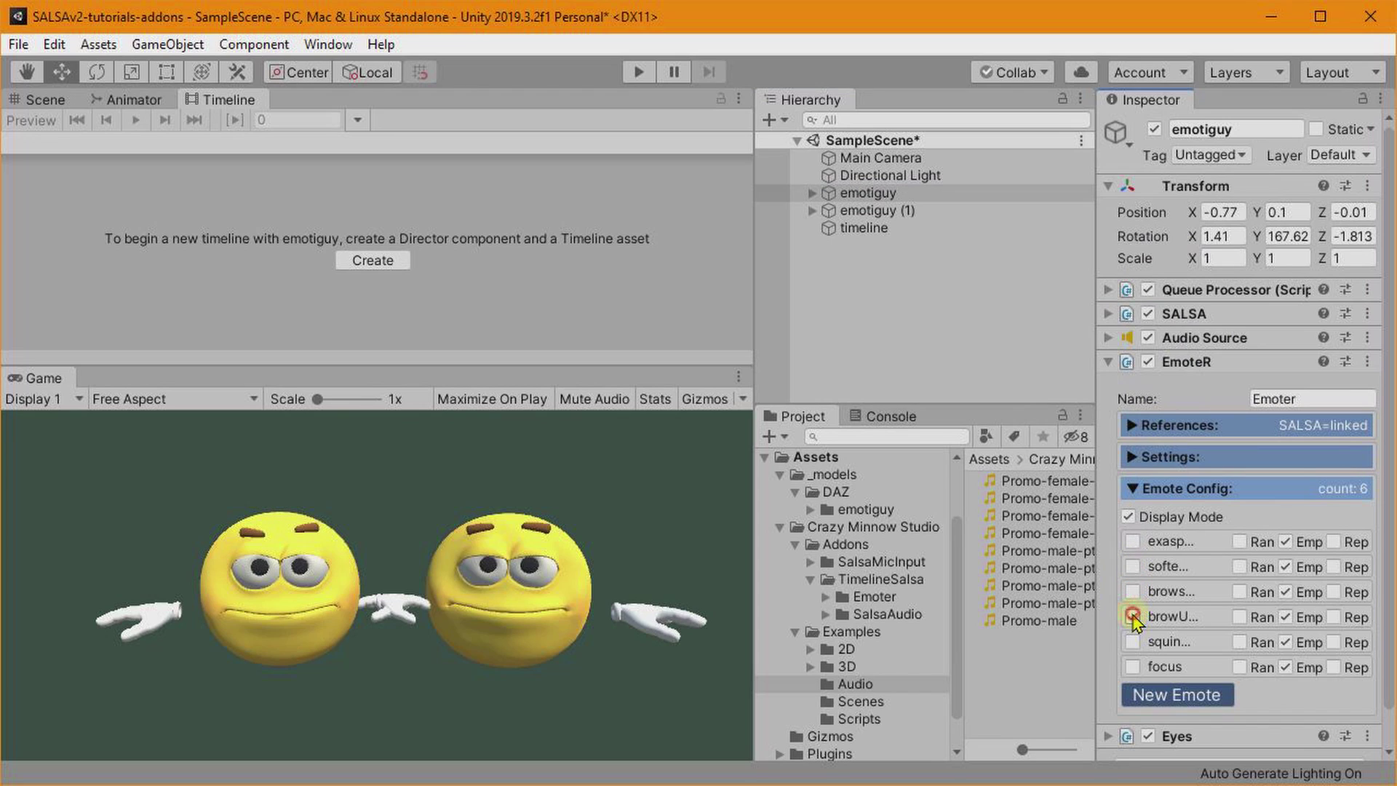
pyautogui.click(1133, 617)
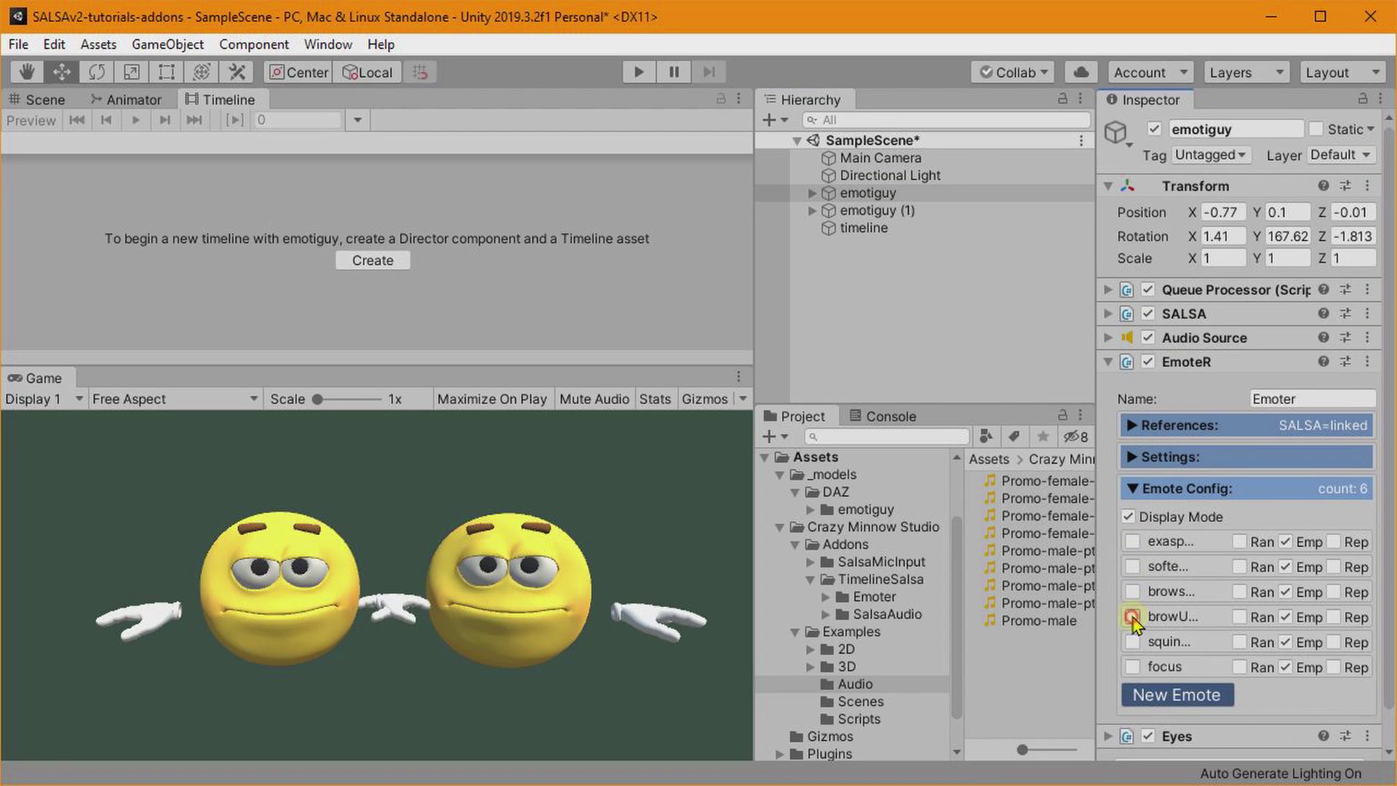
pyautogui.click(1132, 517)
pyautogui.scroll(-2, 1195, 531)
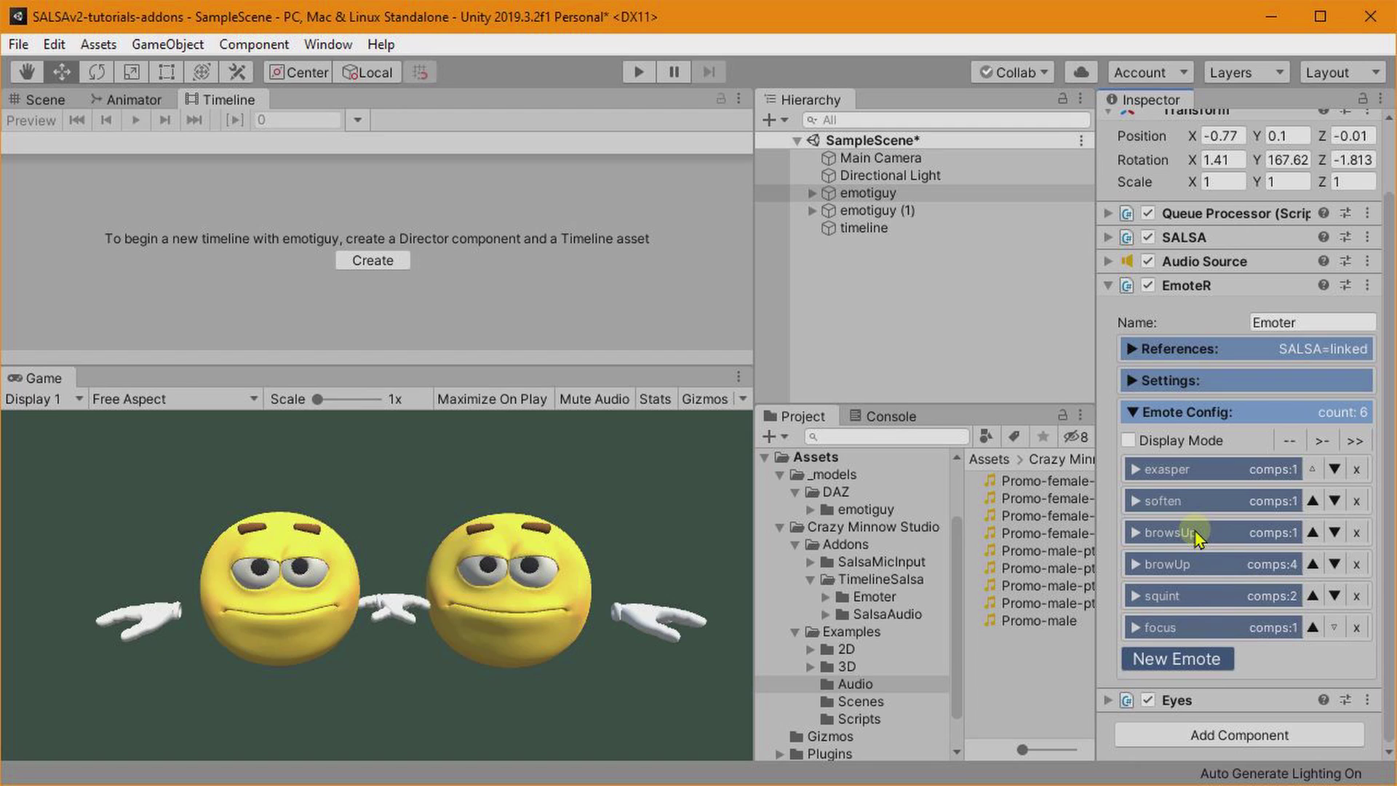
# Add emote 6 driven by the head_Surp… surprise blendshape, preview it, then edit its name.
pyautogui.click(1176, 658)
pyautogui.scroll(-15, 1237, 655)
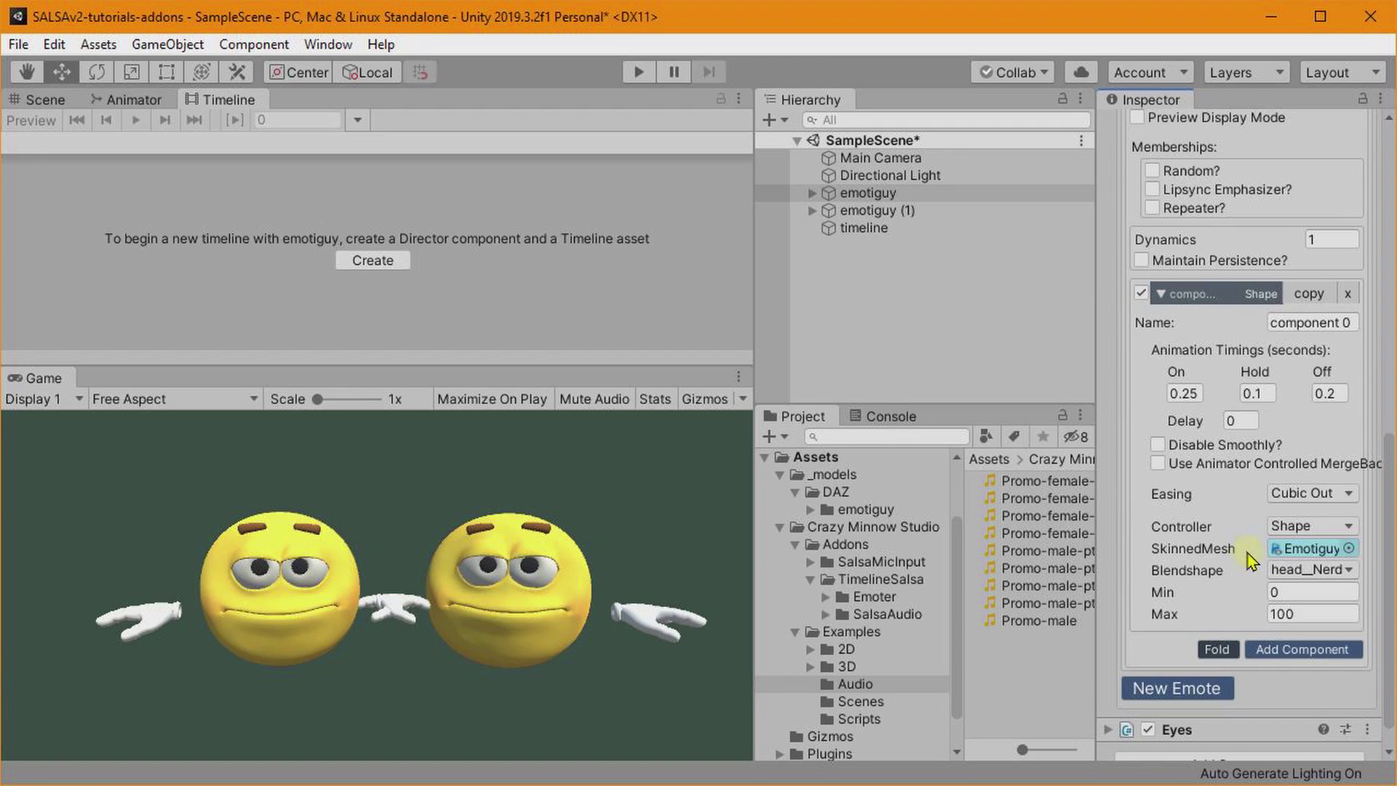
pyautogui.click(1297, 570)
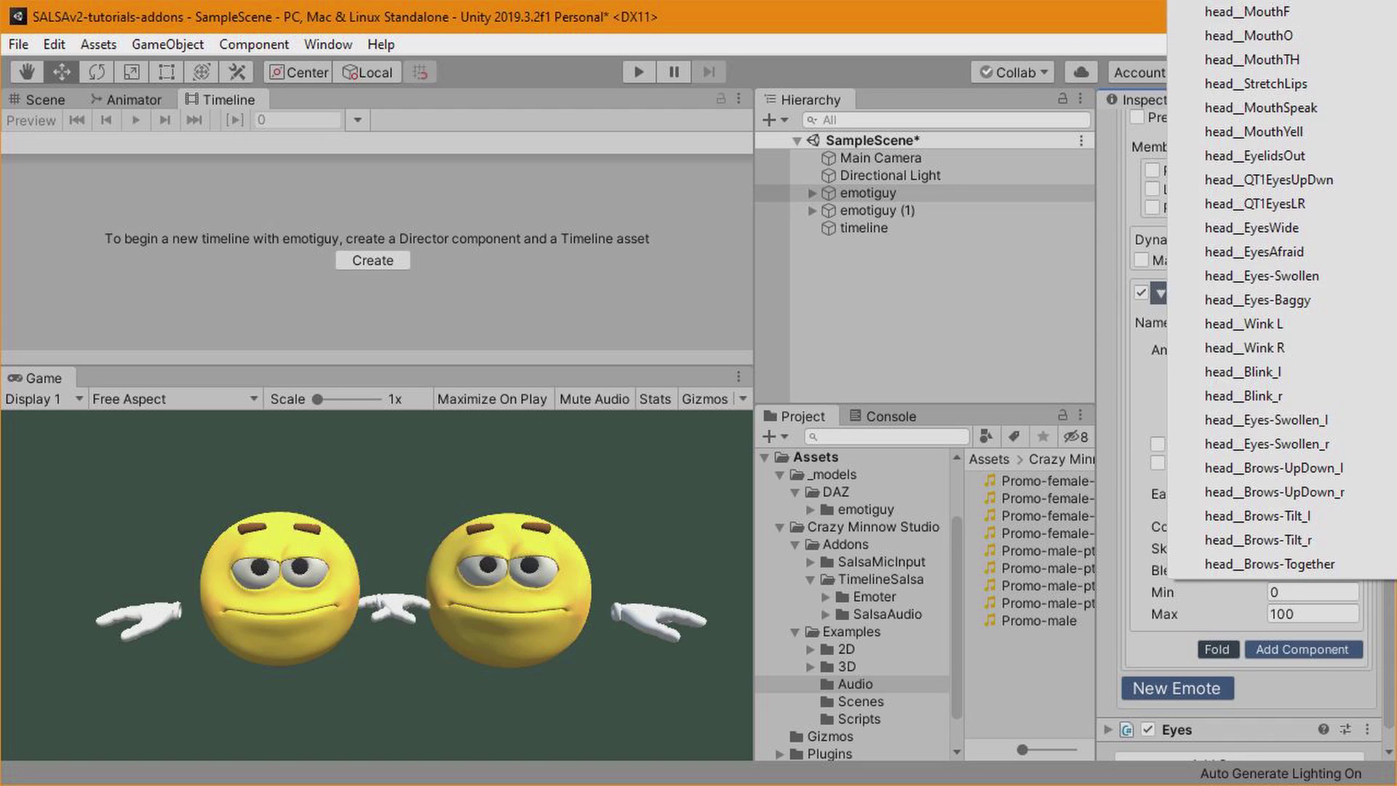
pyautogui.click(1194, 217)
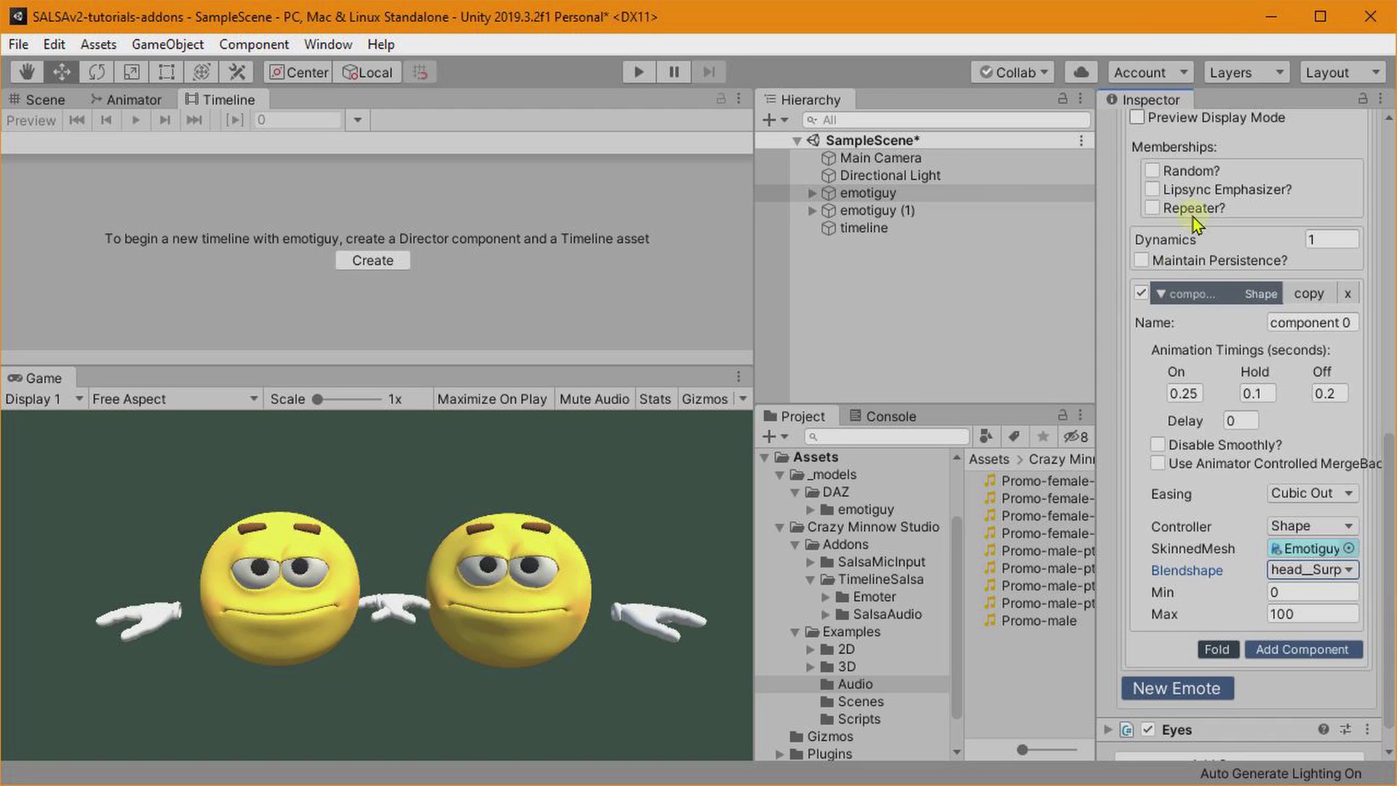
pyautogui.click(1138, 119)
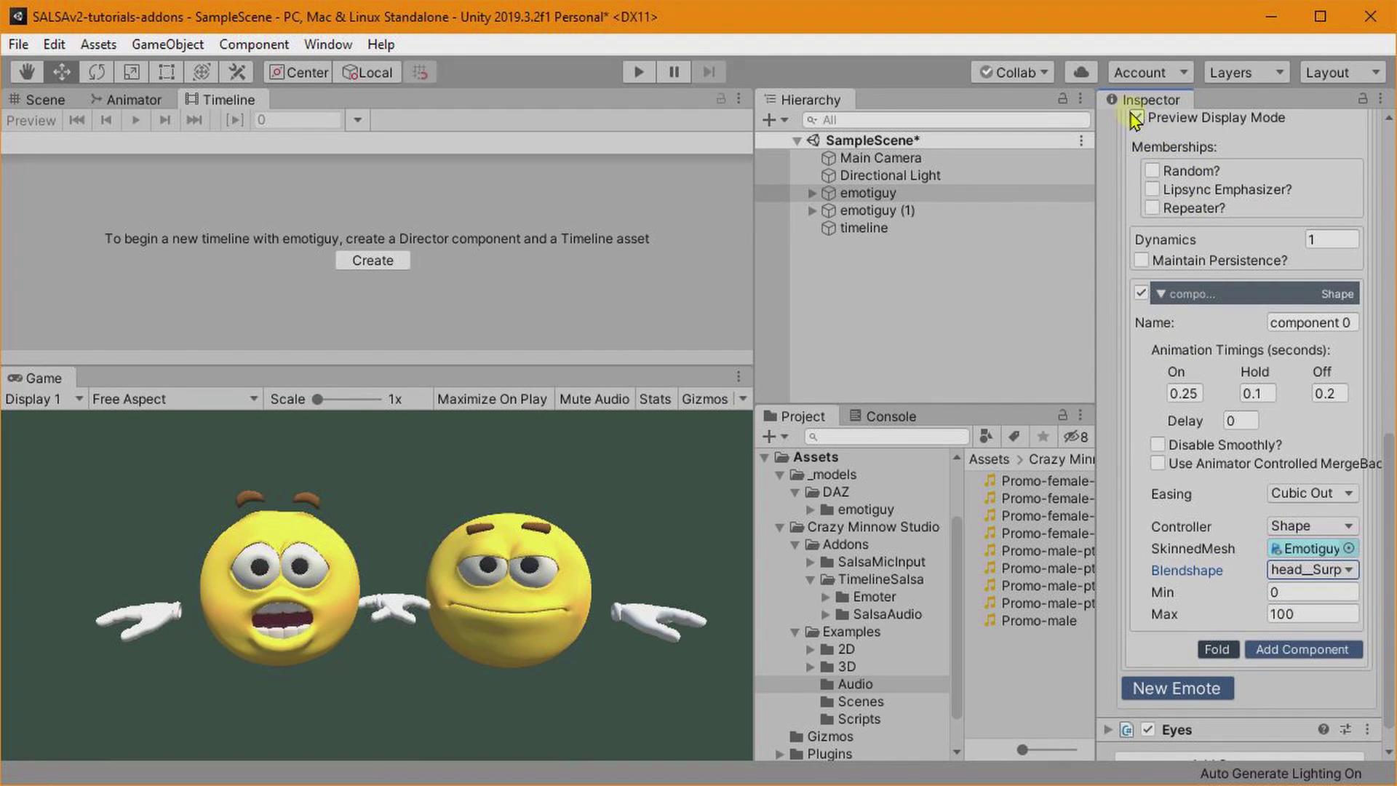
pyautogui.click(1137, 119)
pyautogui.scroll(3, 1288, 322)
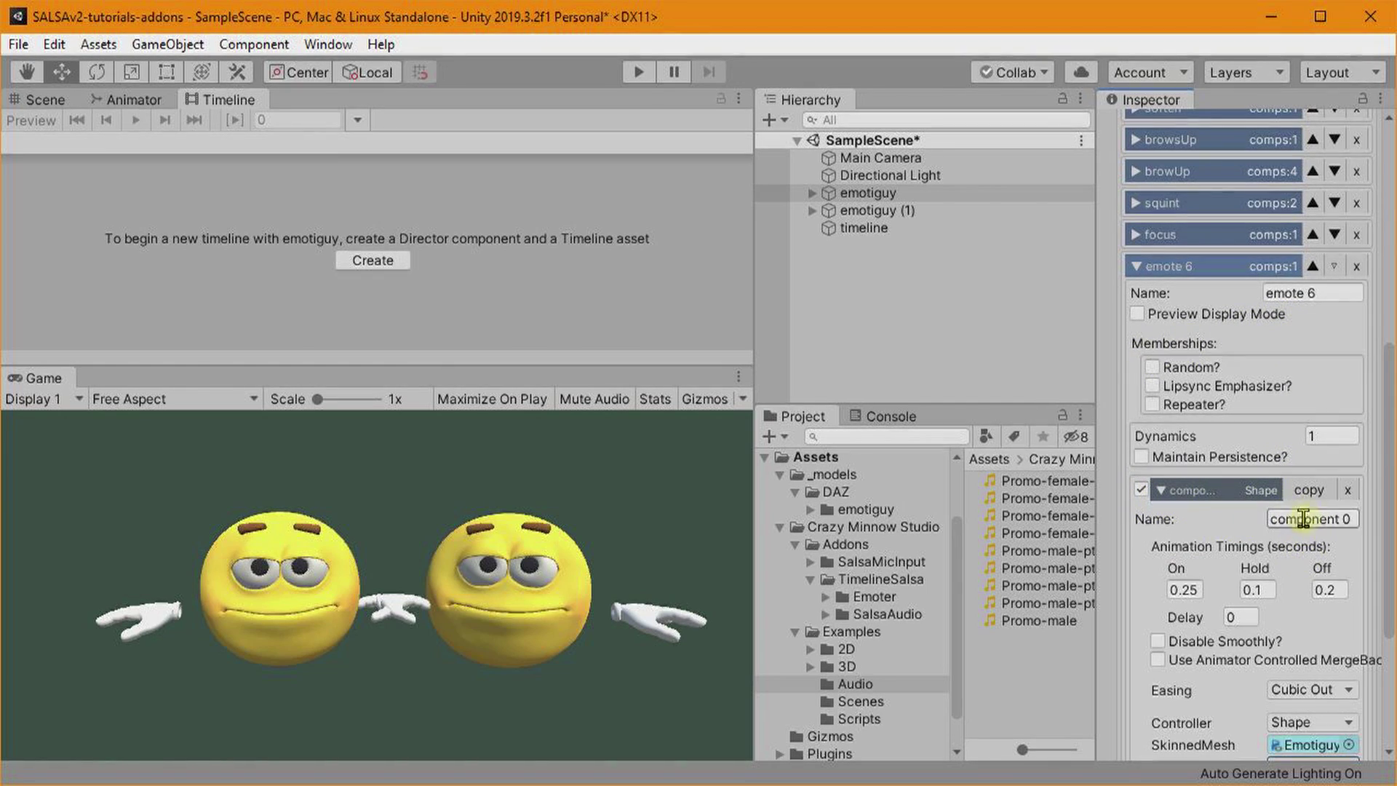
pyautogui.click(1162, 492)
pyautogui.click(1320, 386)
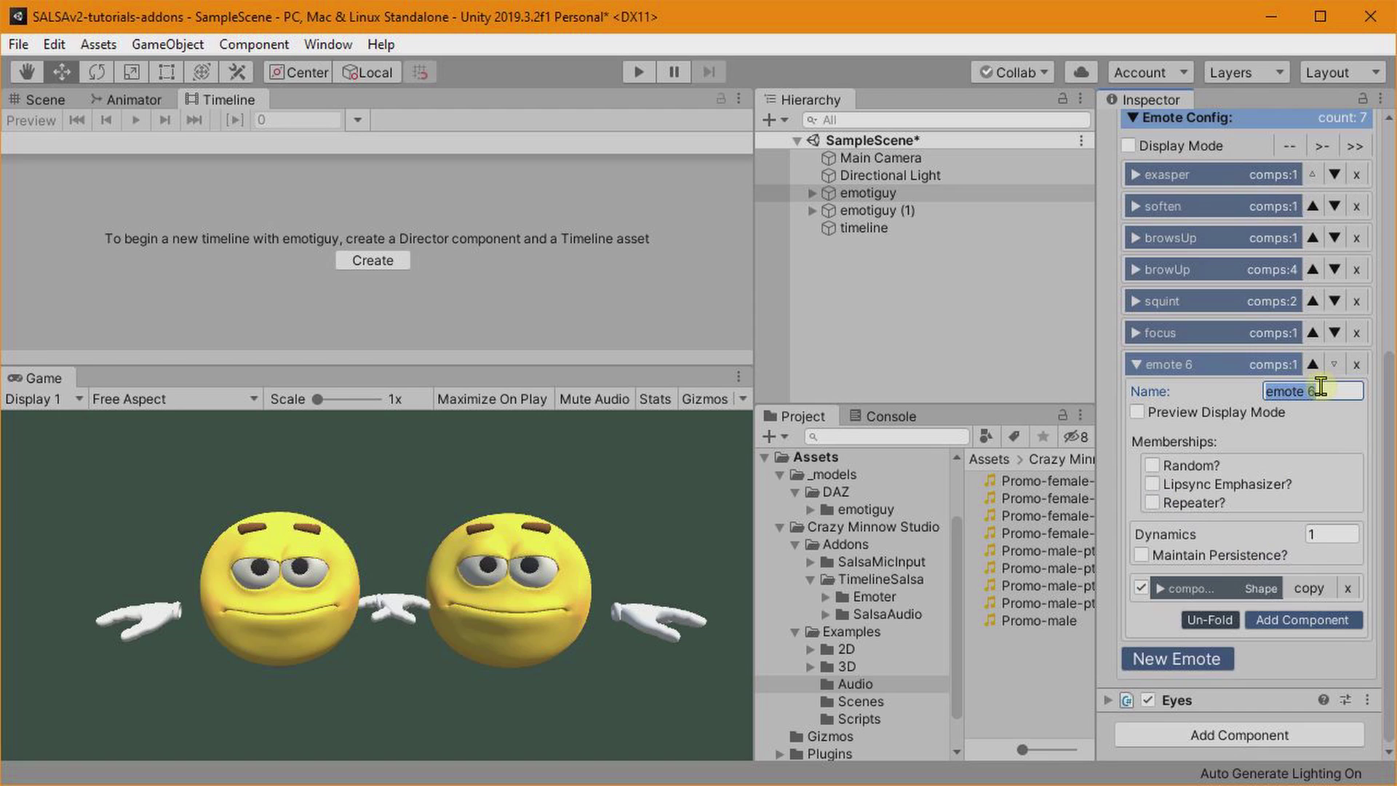
# Add an emote clip to the Emoter track and move it to start near 5.46 s.
pyautogui.click(870, 228)
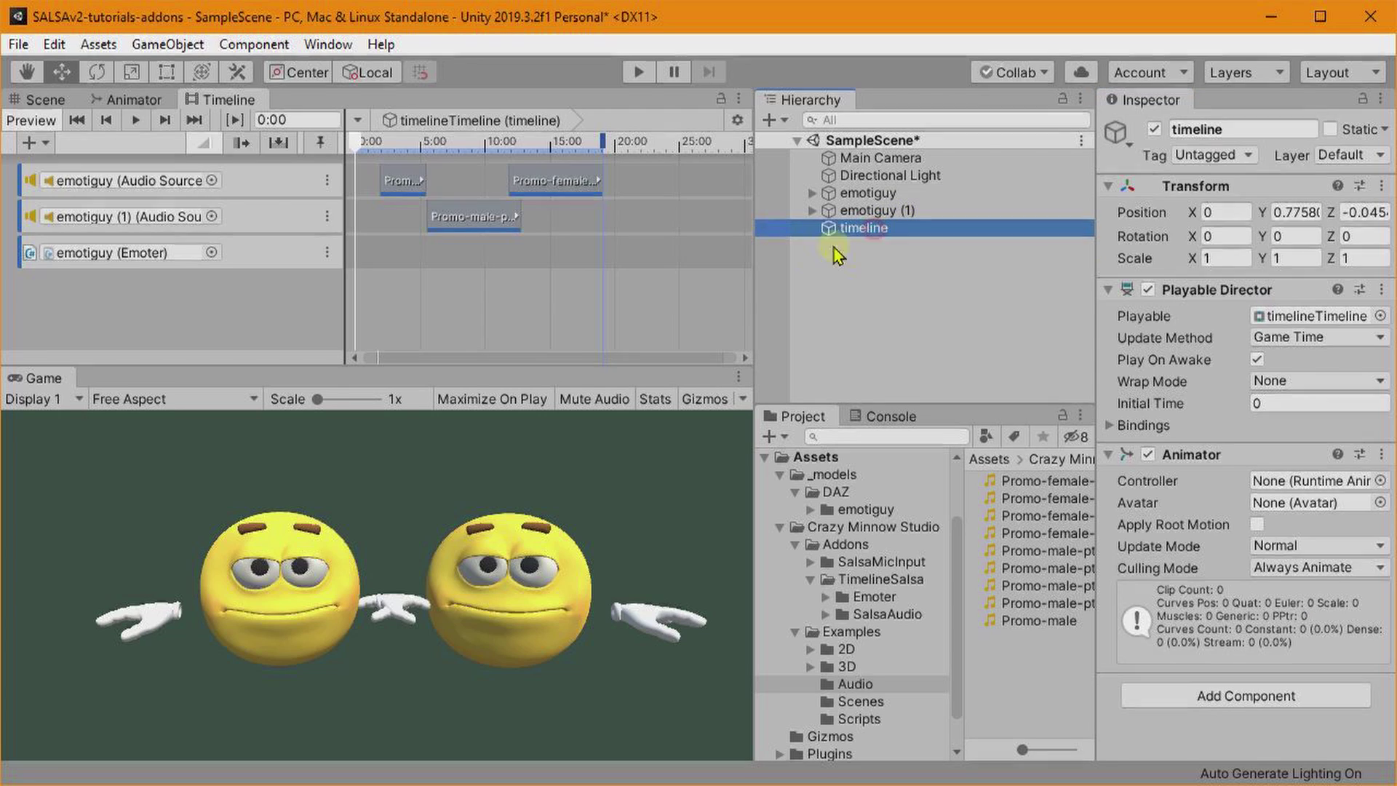
pyautogui.rightClick(431, 250)
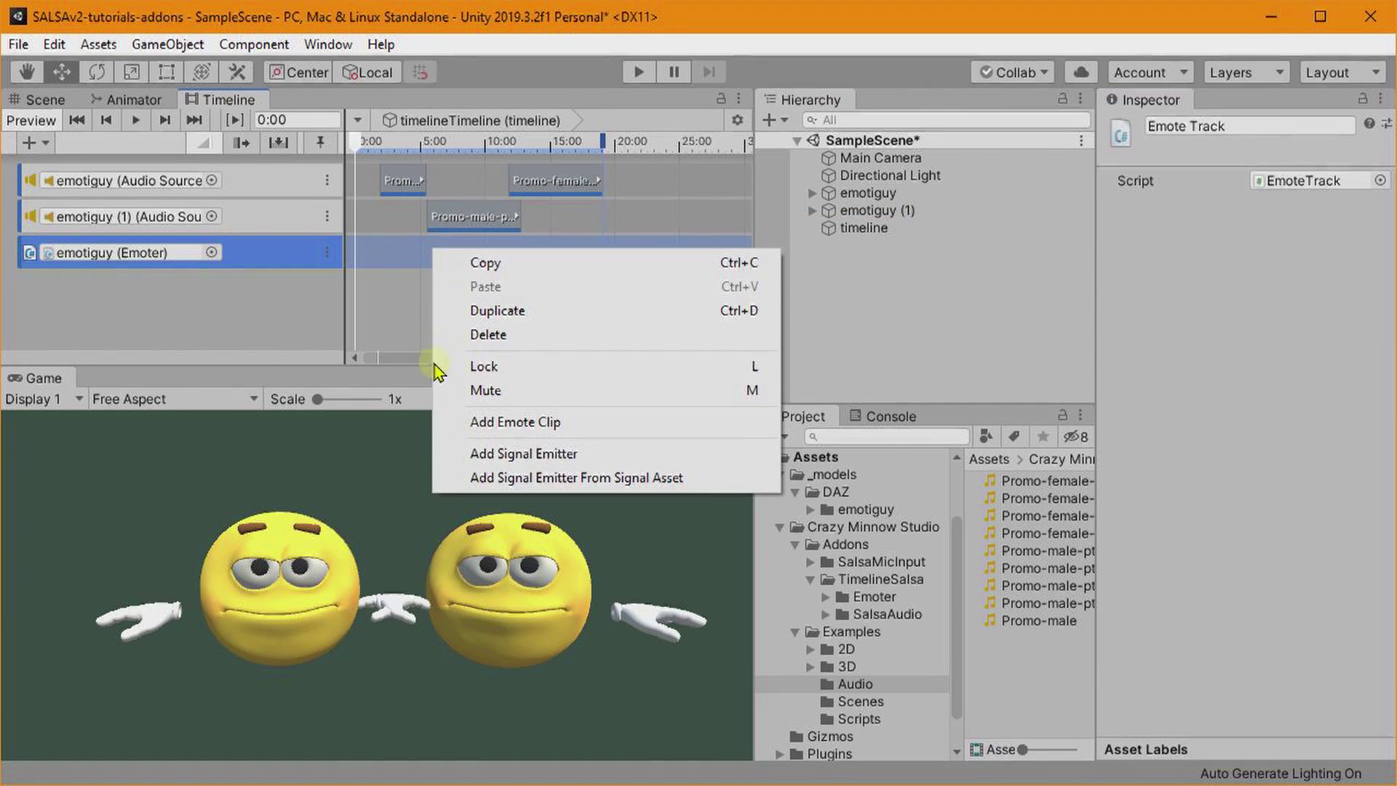
pyautogui.click(494, 429)
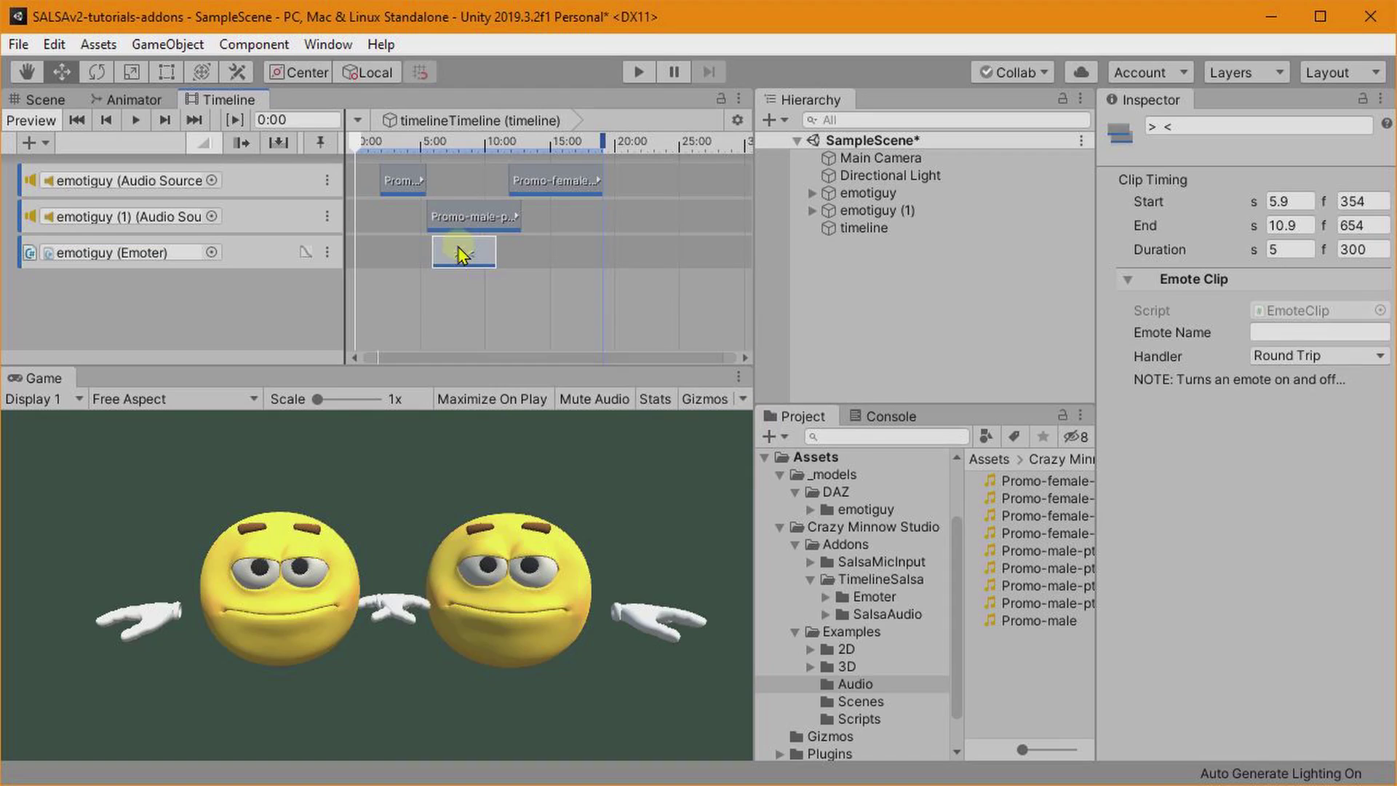
pyautogui.moveTo(457, 251)
pyautogui.mouseDown()
pyautogui.moveTo(405, 268)
pyautogui.moveTo(457, 256)
pyautogui.mouseUp()
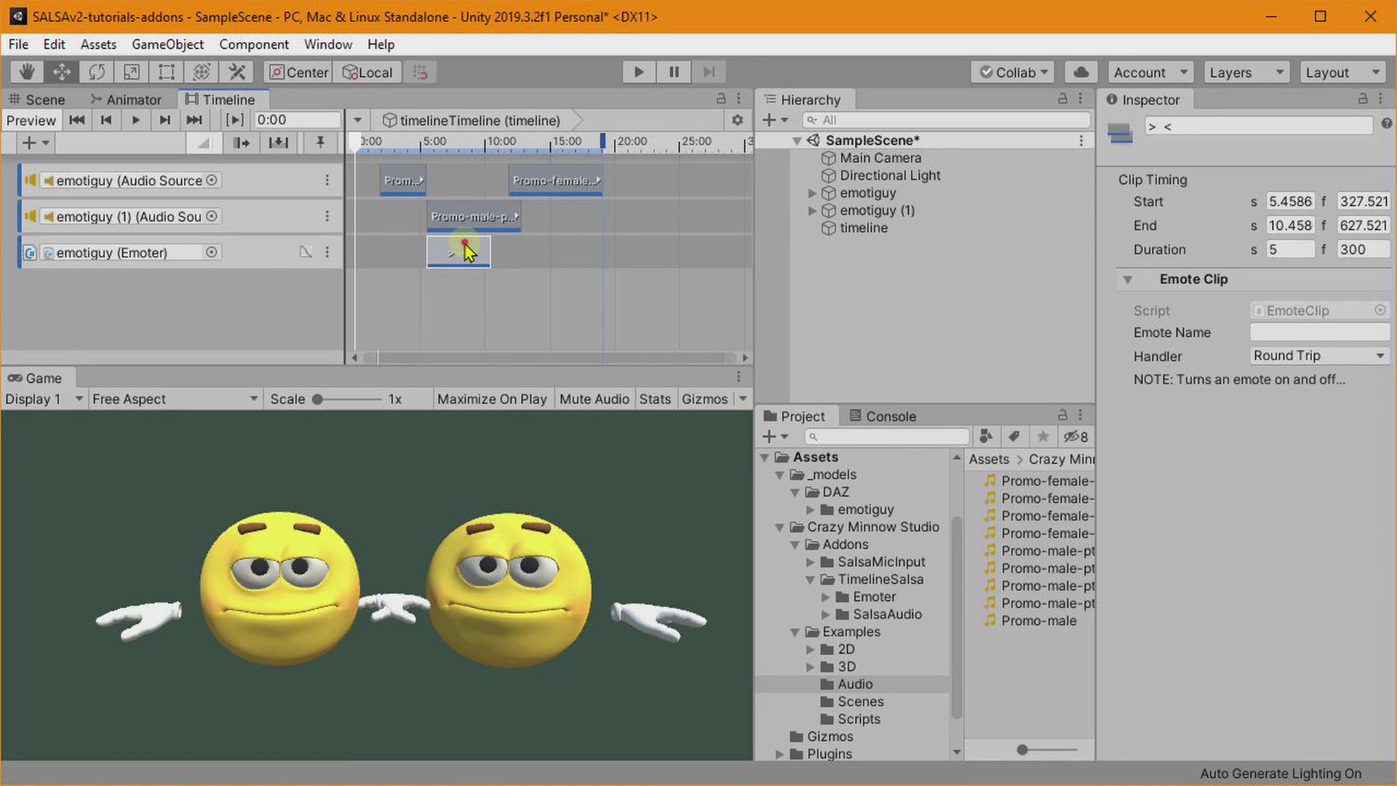
# Name the clip emote 6, extend its end to 12.77 s, and select emotiguy (1).
pyautogui.click(1266, 332)
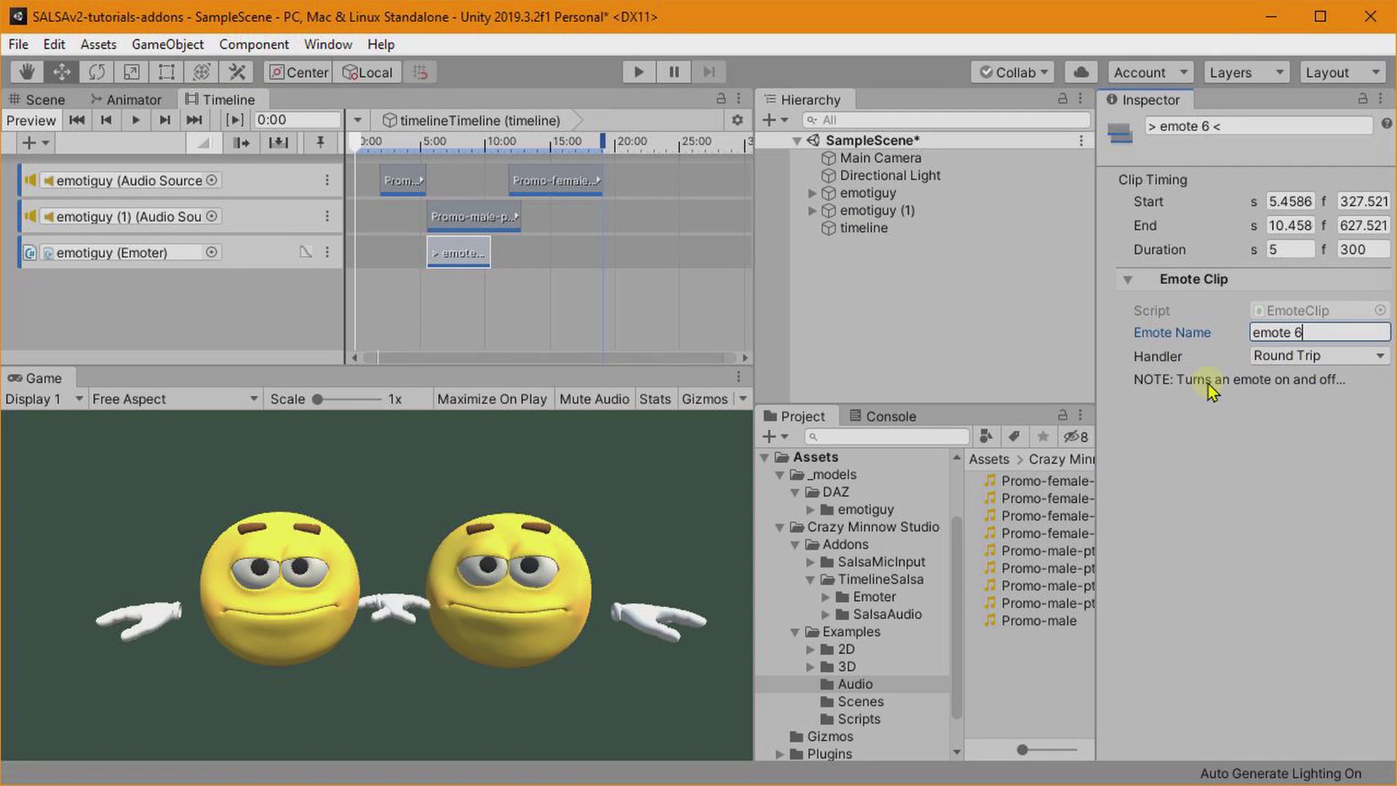
pyautogui.click(493, 256)
pyautogui.click(470, 255)
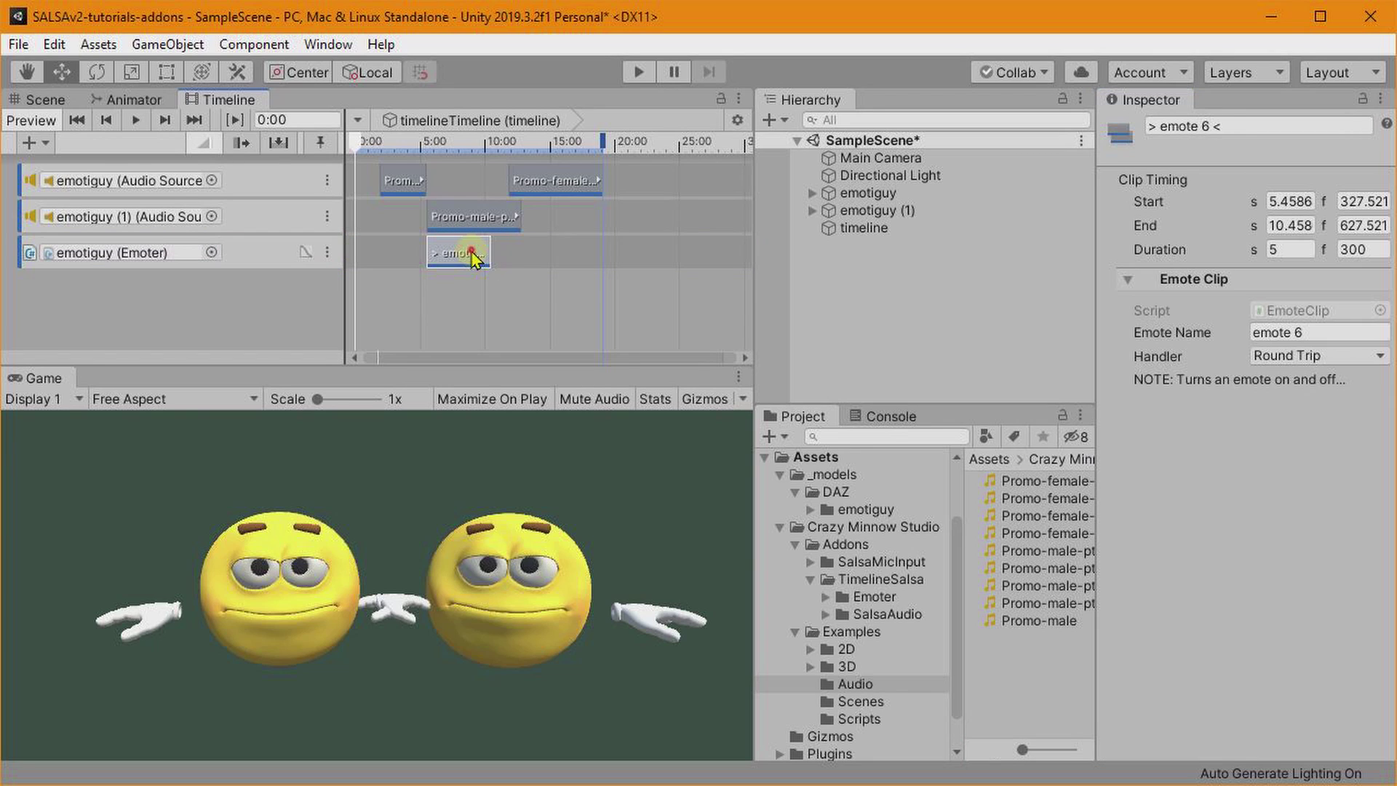
pyautogui.moveTo(482, 250); pyautogui.dragTo(511, 251)
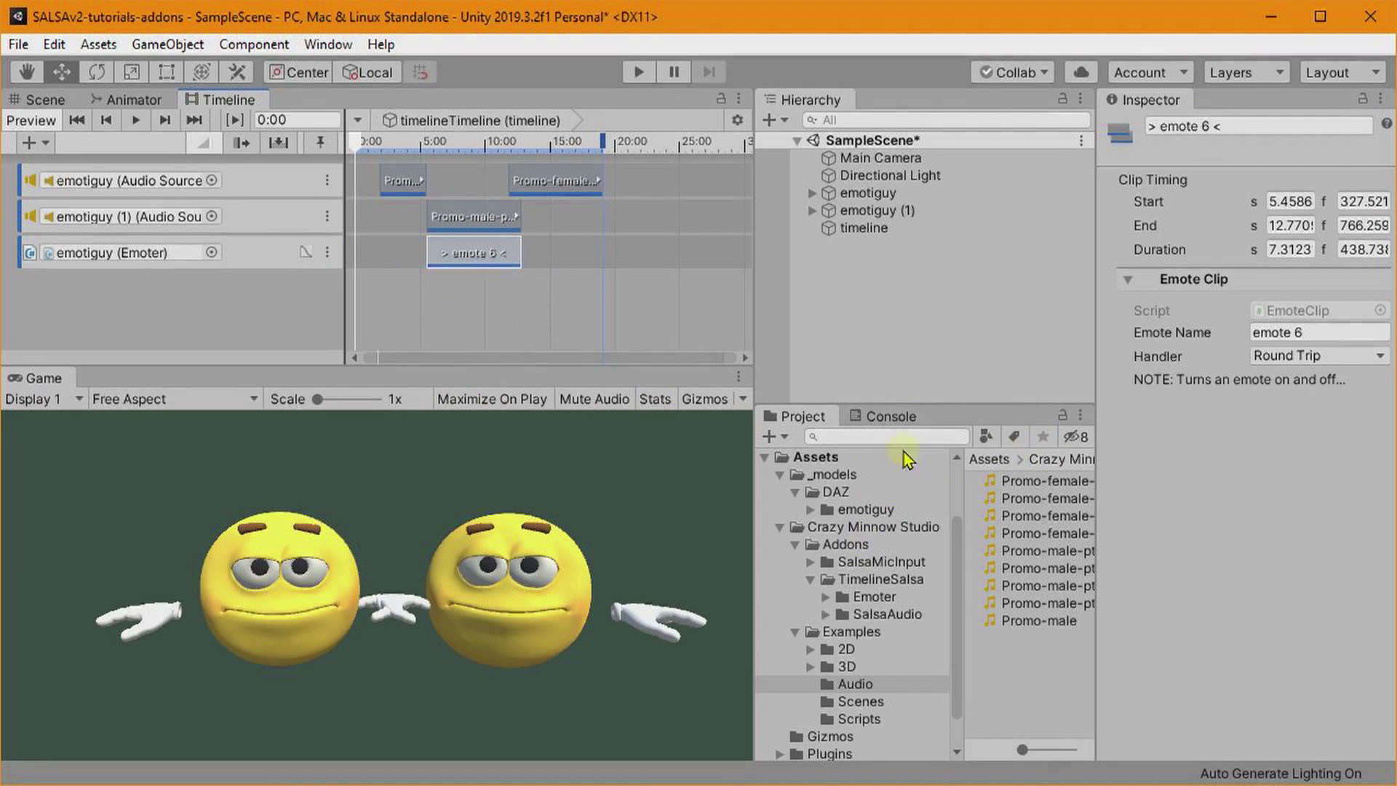
pyautogui.click(877, 210)
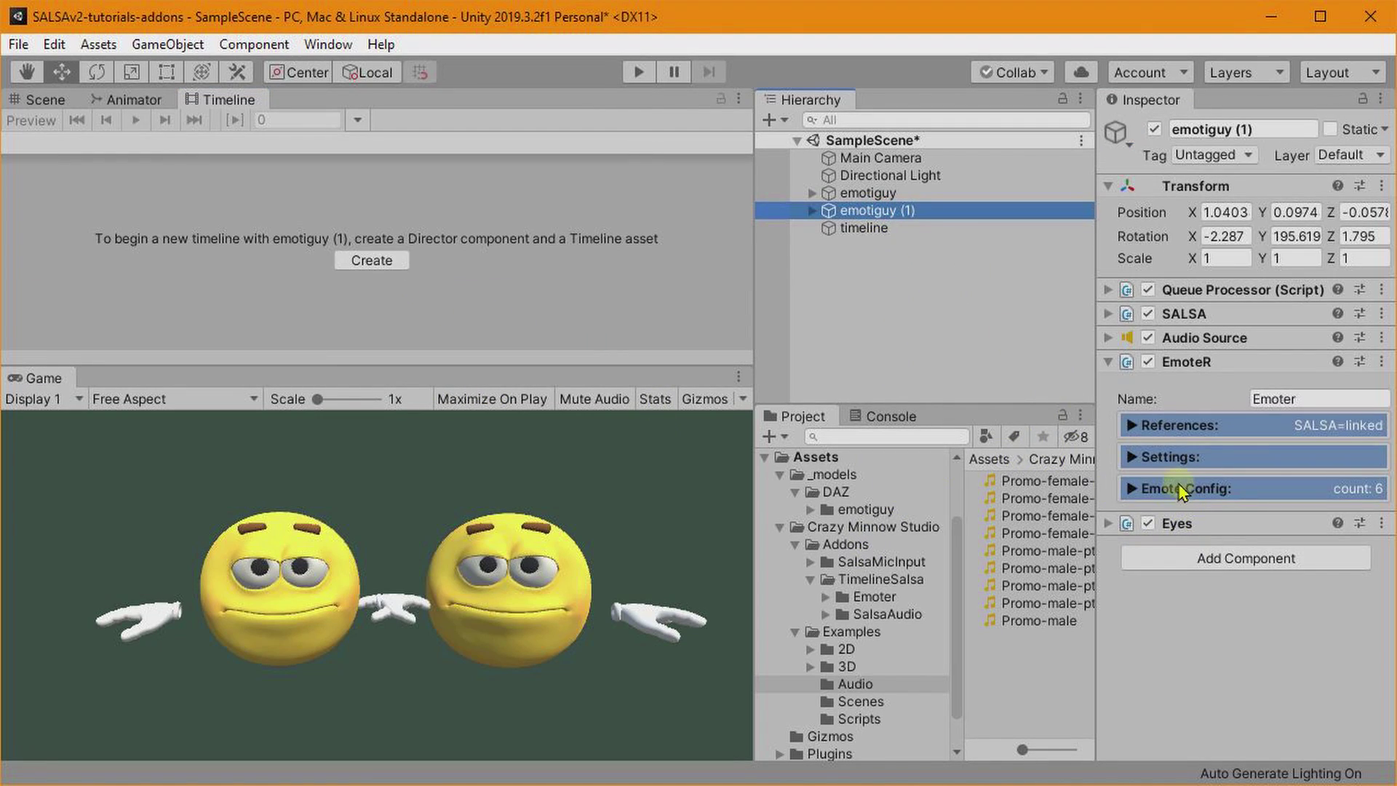
pyautogui.click(1124, 488)
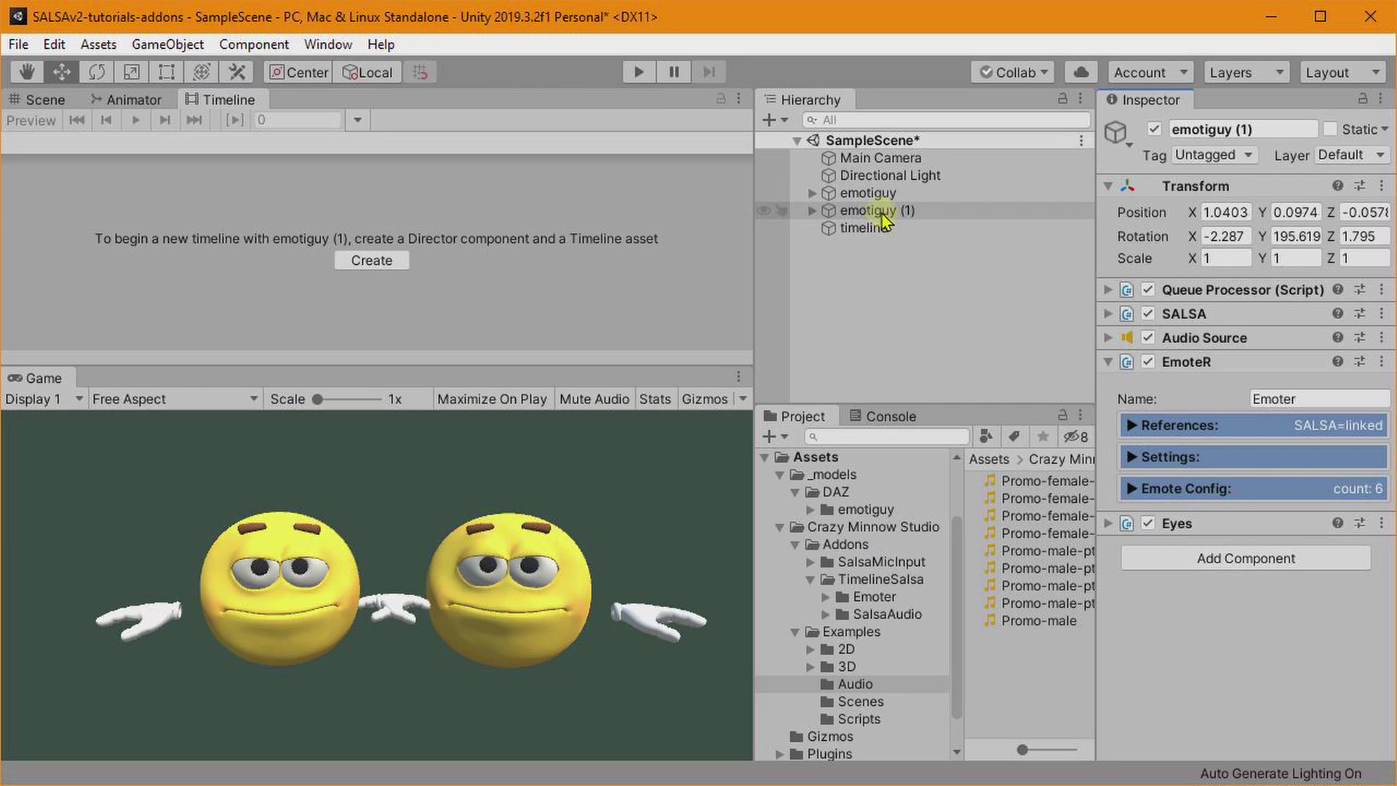
# Set emotiguy's emote On, Off and Hold timings to 1 second each, then reselect timeline.
pyautogui.click(868, 192)
pyautogui.scroll(-10, 1176, 640)
pyautogui.click(1241, 588)
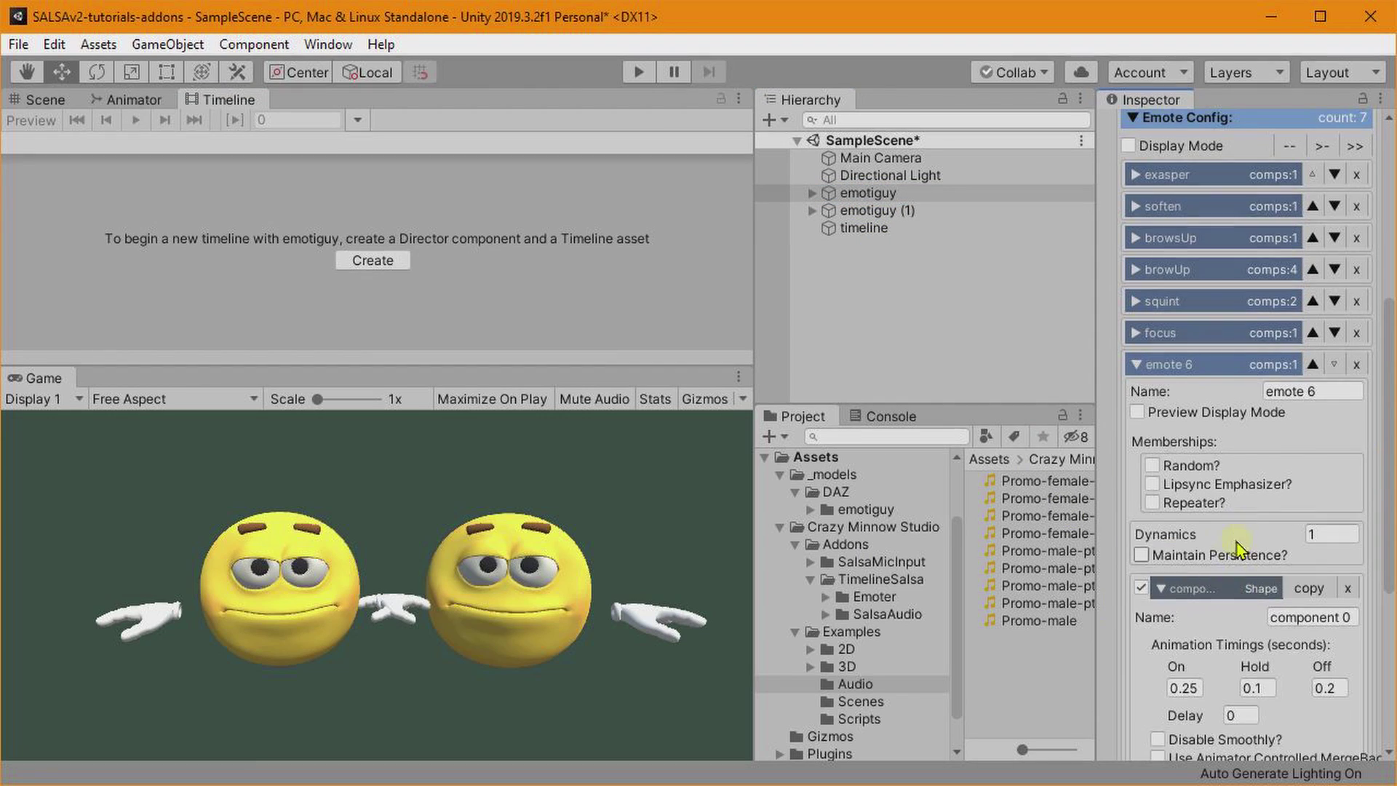
pyautogui.scroll(-5, 1239, 547)
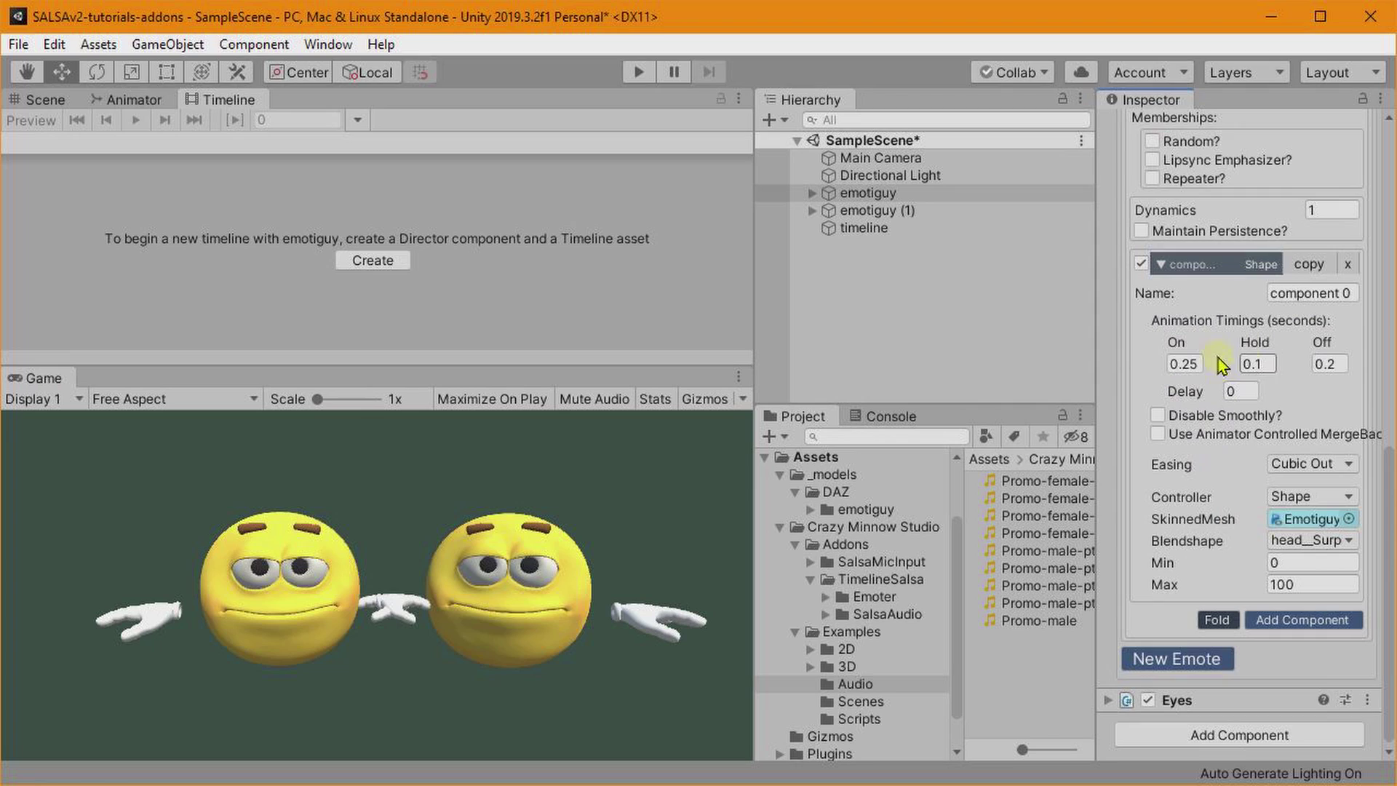
pyautogui.click(1183, 363)
pyautogui.write('1')
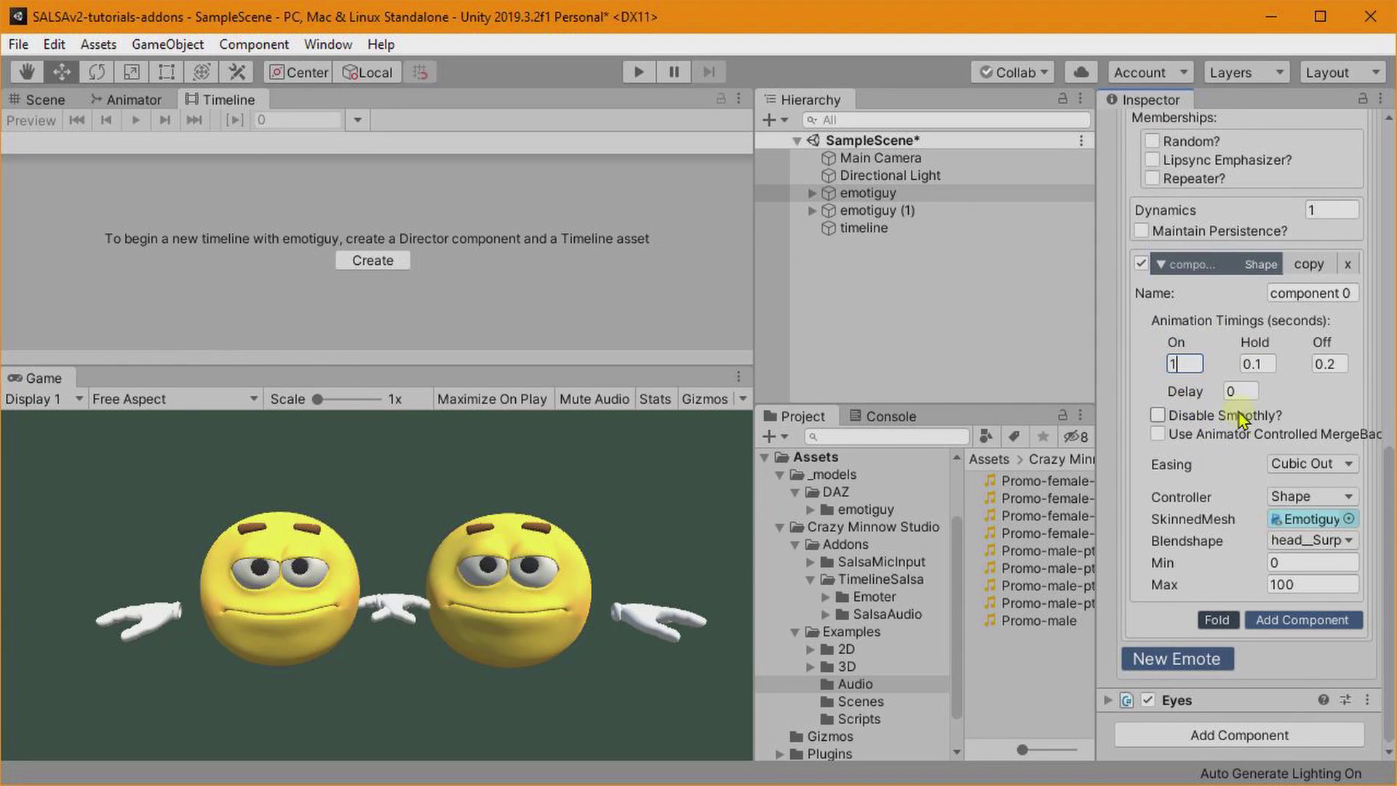
pyautogui.click(1332, 364)
pyautogui.write('1')
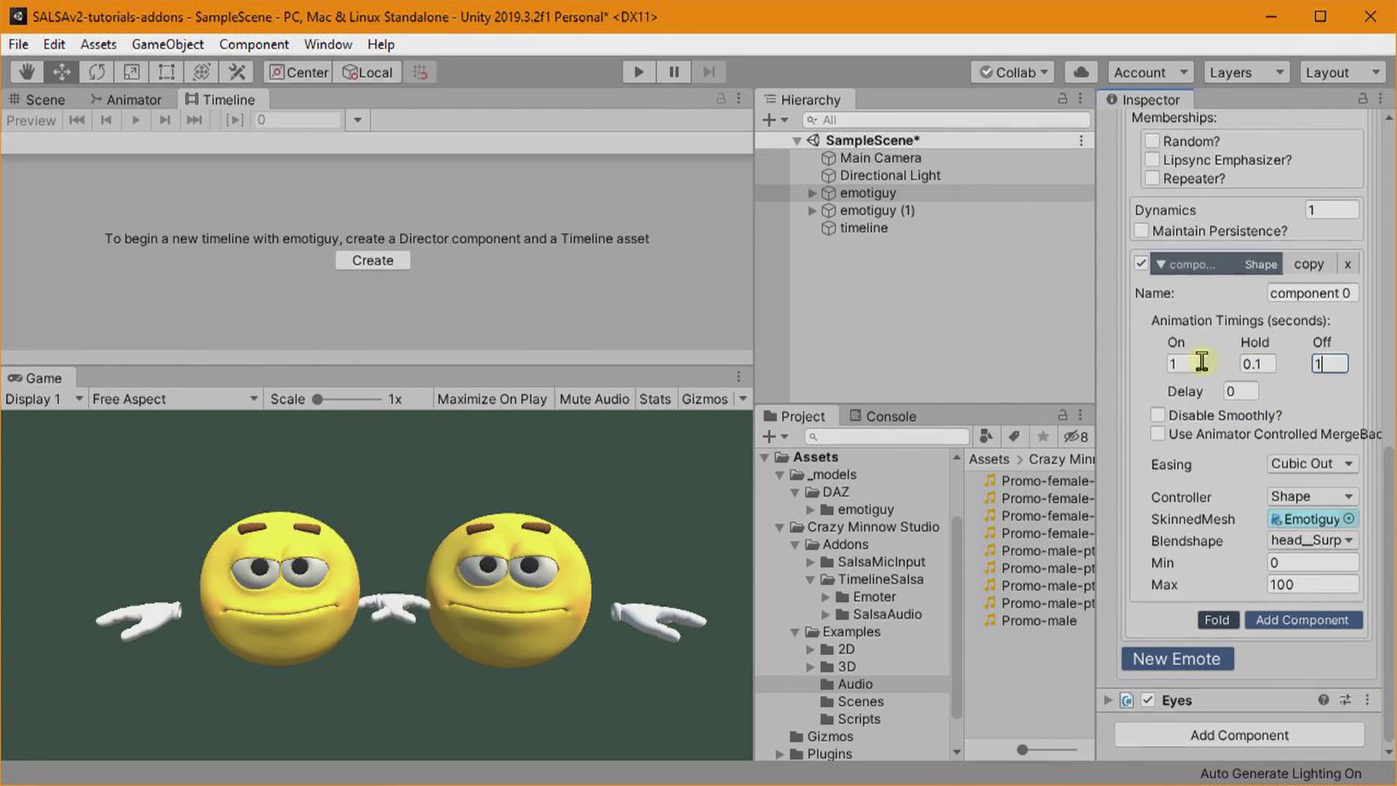
pyautogui.click(1258, 364)
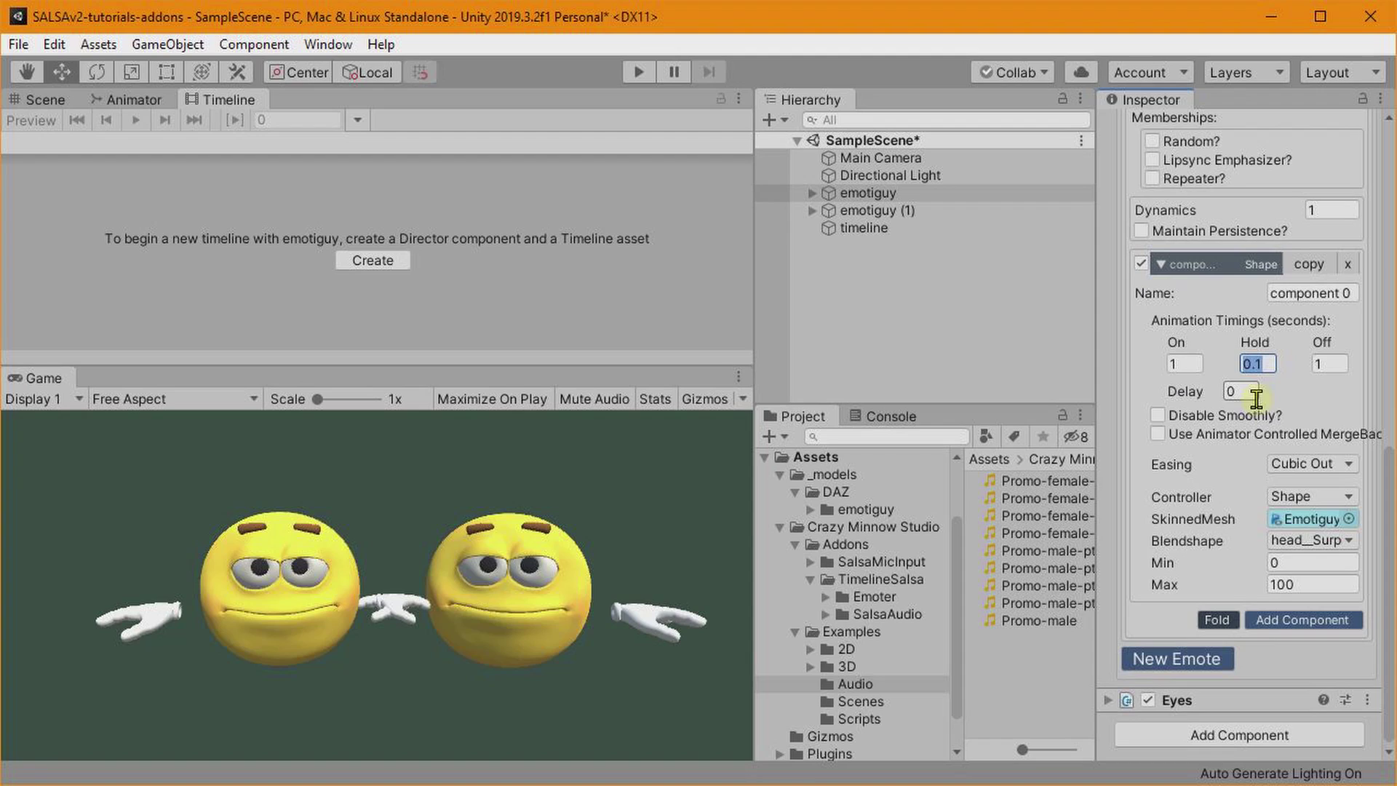
pyautogui.write('1')
pyautogui.click(851, 230)
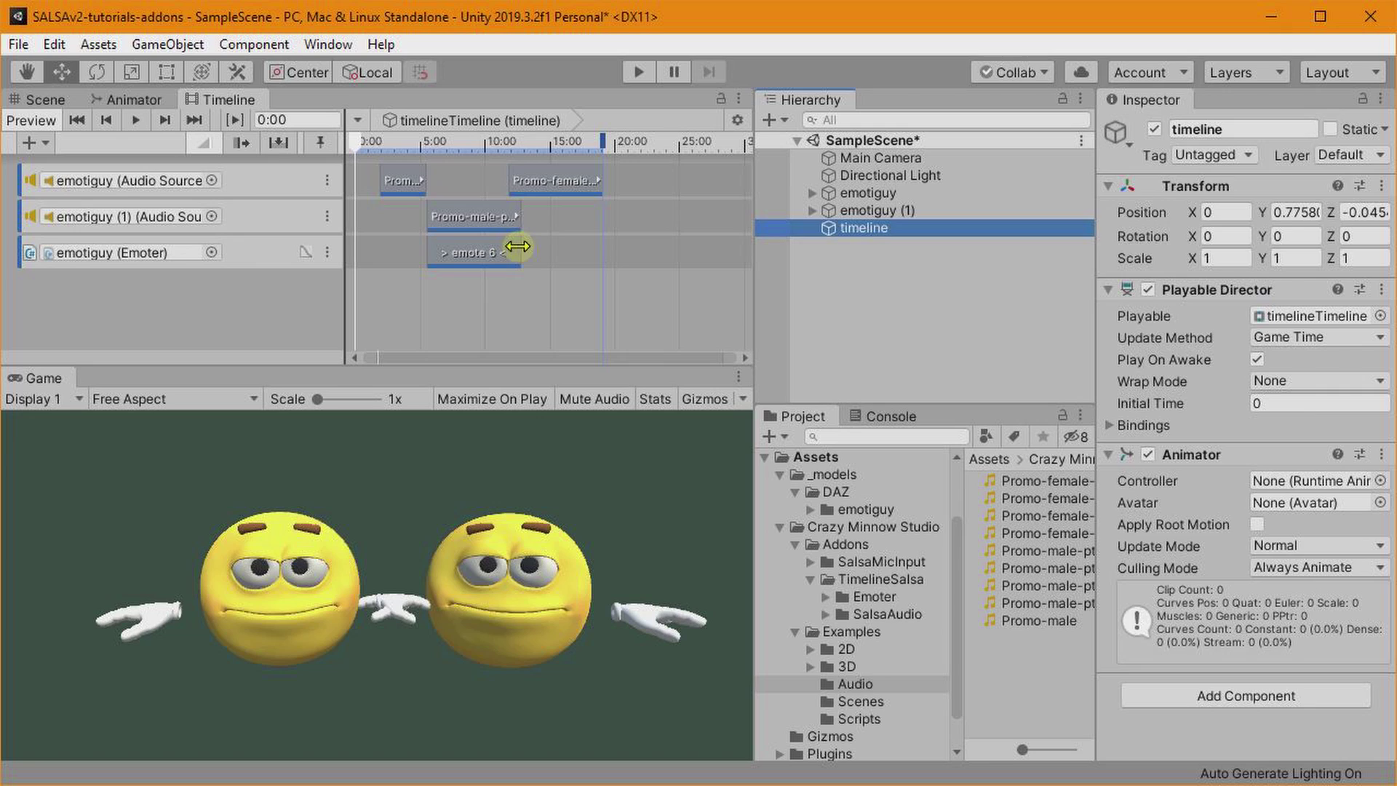
# Shorten the emote 6 clip to end near 7.3 s and check emotiguy's Off timing.
pyautogui.moveTo(517, 246); pyautogui.dragTo(500, 252)
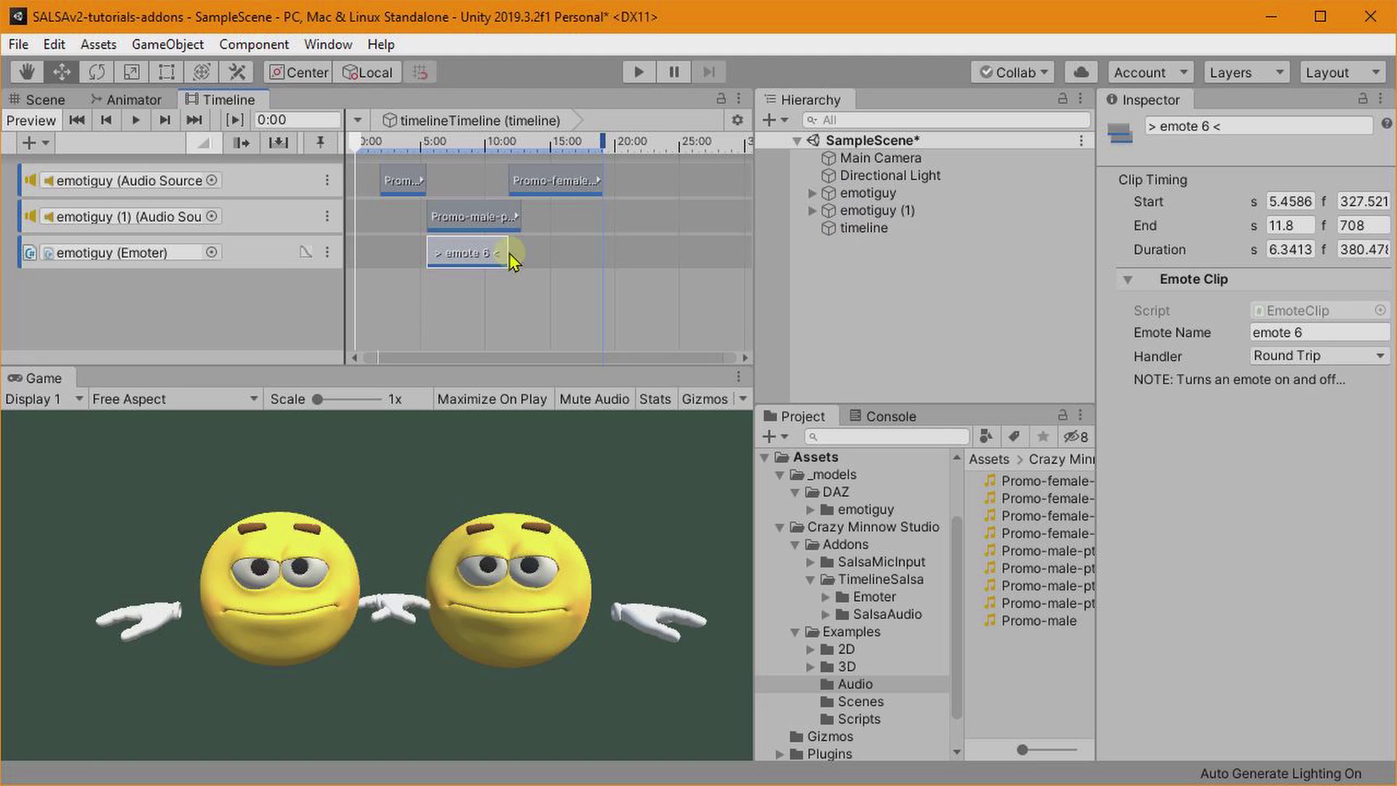
pyautogui.moveTo(500, 251); pyautogui.dragTo(442, 259)
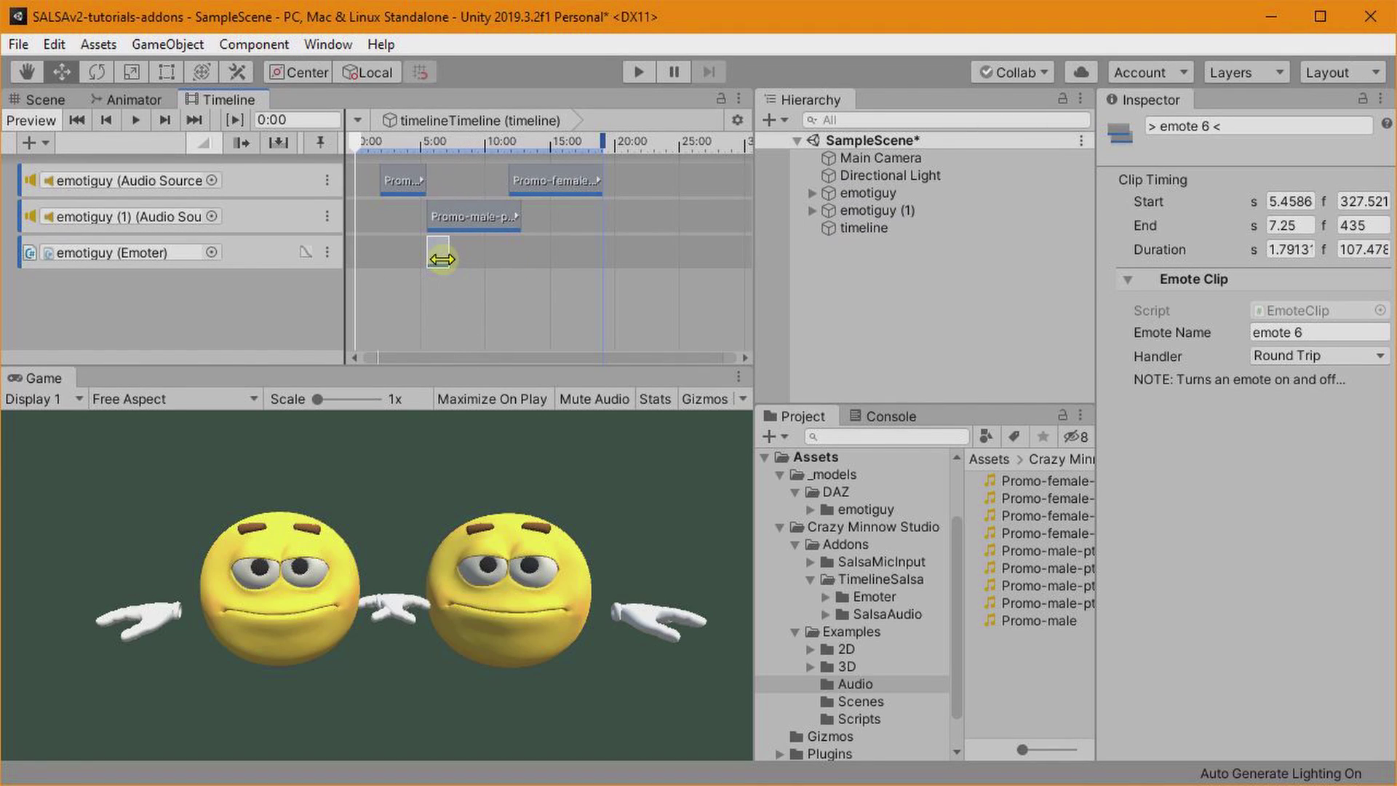
pyautogui.click(863, 194)
pyautogui.scroll(-10, 1261, 632)
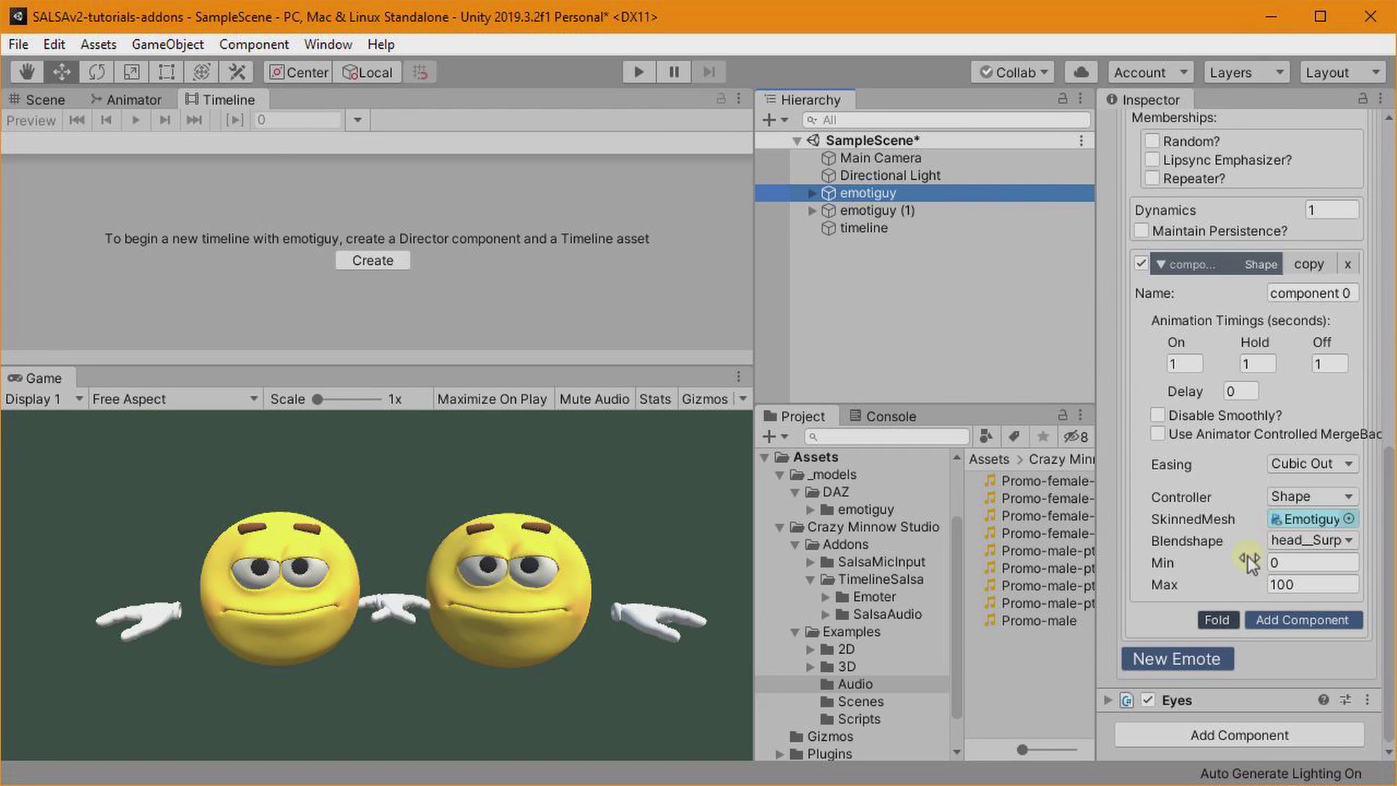
pyautogui.click(1183, 363)
pyautogui.click(1340, 364)
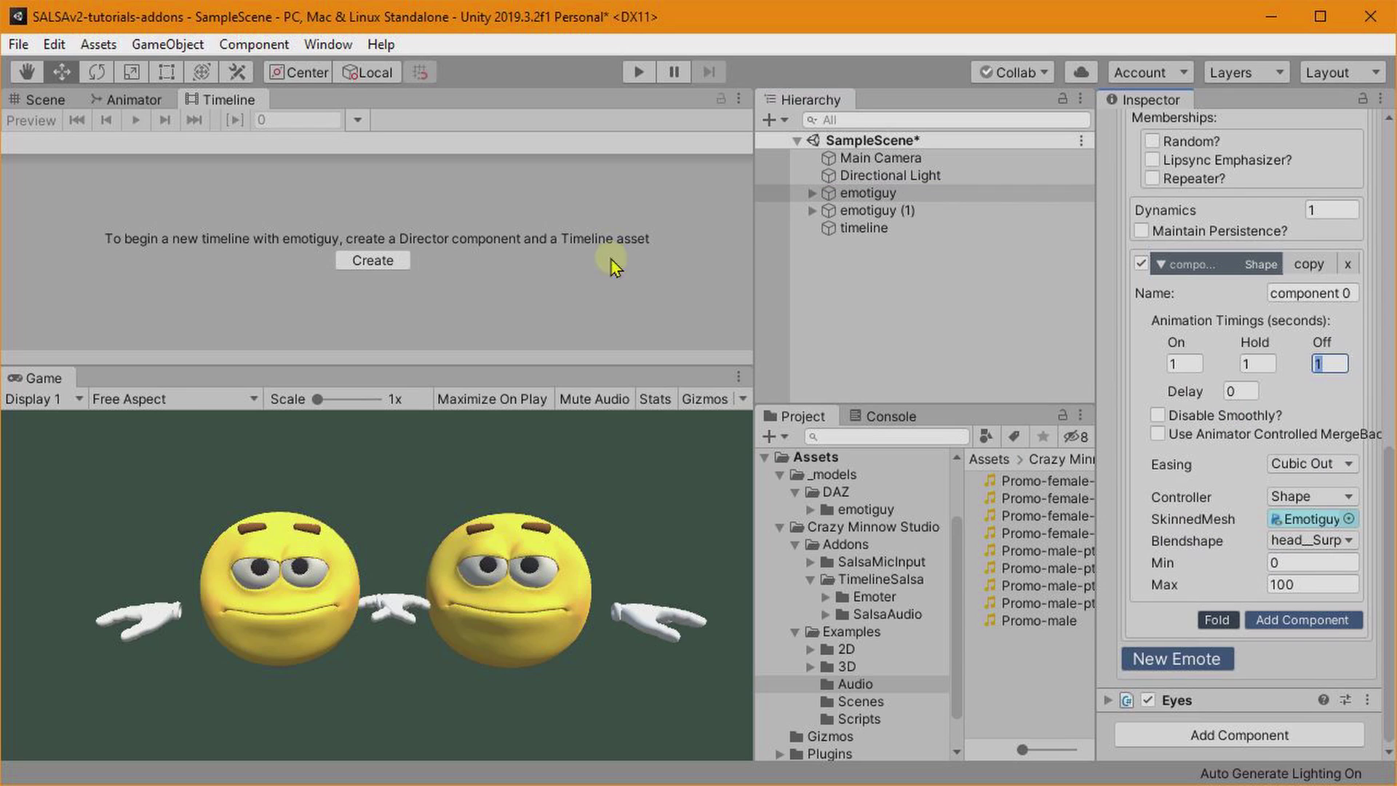
# Lengthen the emote 6 clip again so it spans 5.46 s to 10.53 s.
pyautogui.click(860, 227)
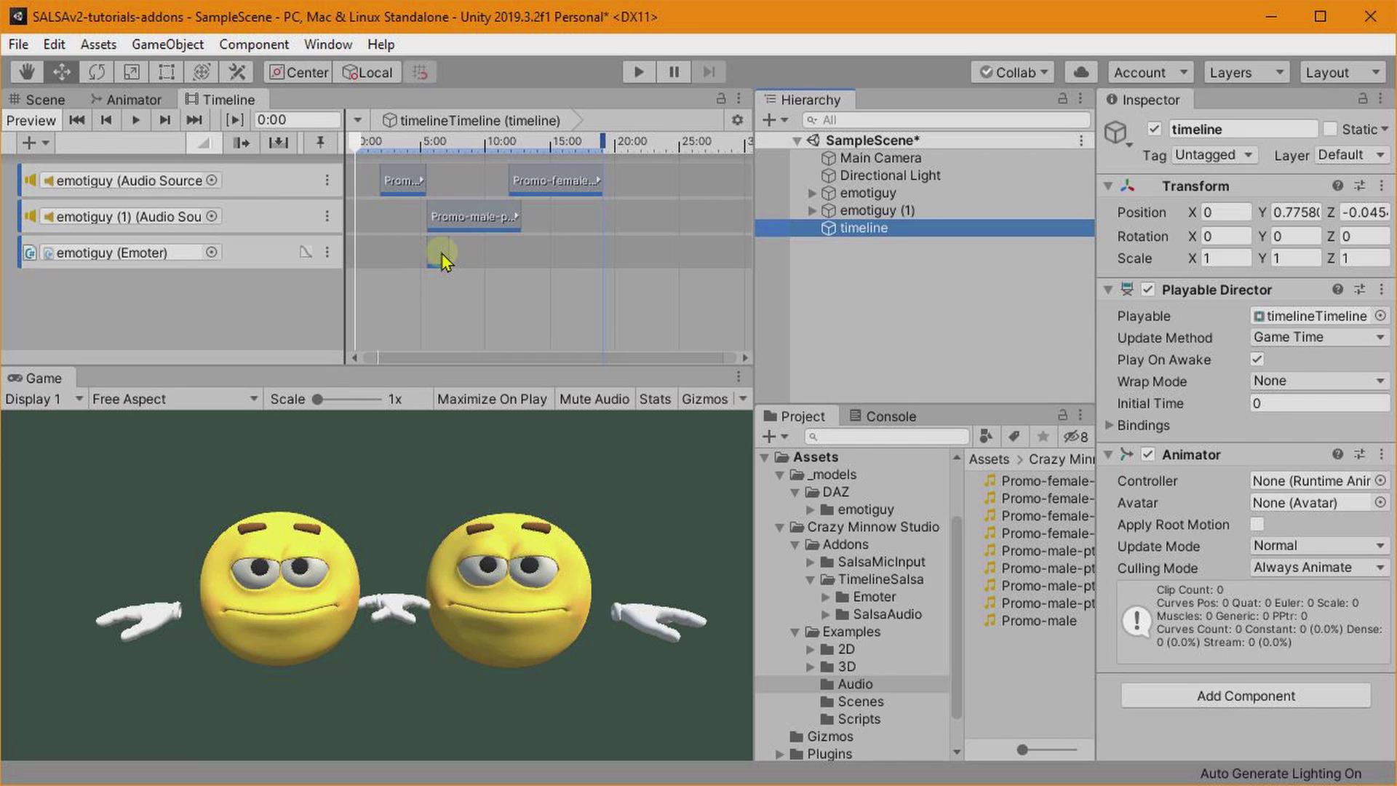
pyautogui.moveTo(442, 260)
pyautogui.mouseDown()
pyautogui.moveTo(429, 251)
pyautogui.moveTo(448, 253)
pyautogui.mouseUp()
pyautogui.moveTo(449, 250); pyautogui.dragTo(490, 250)
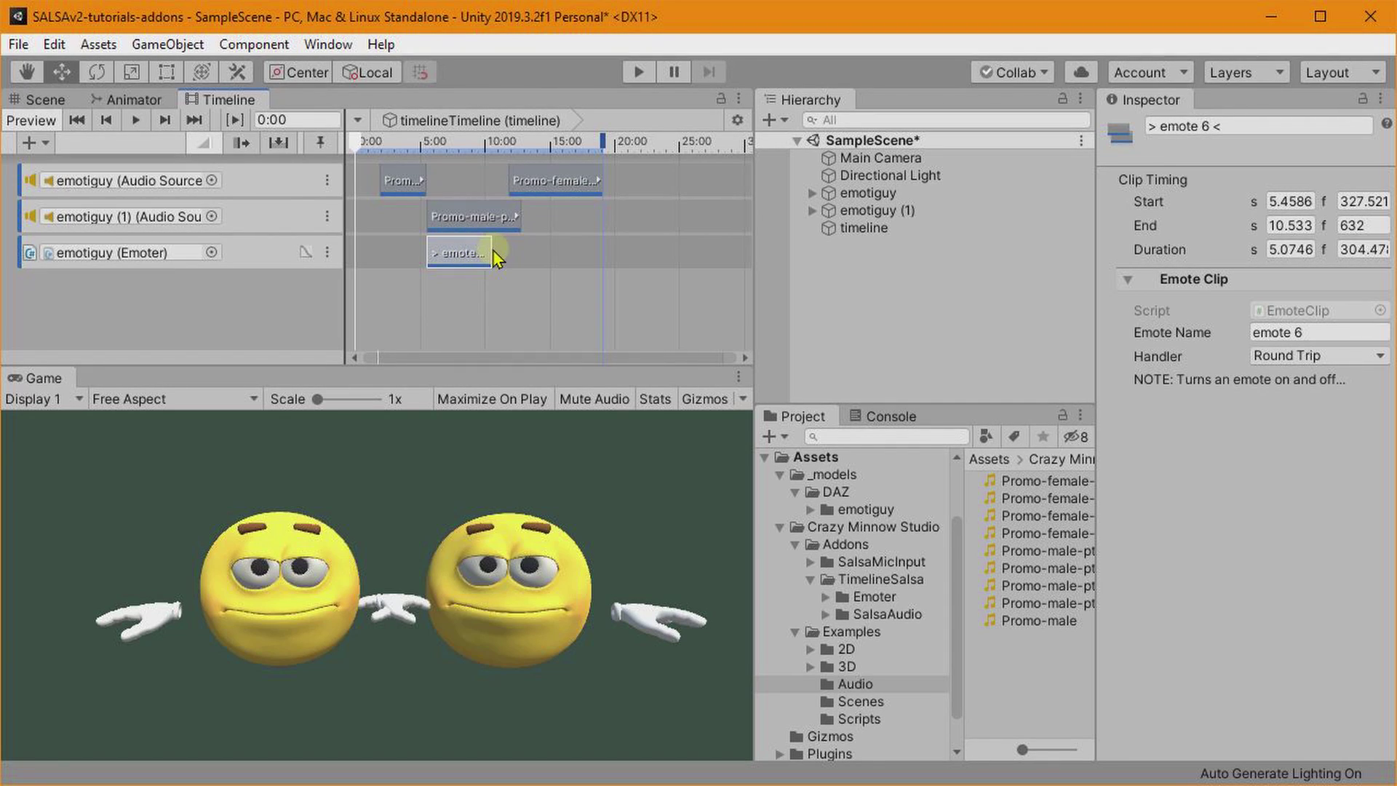
# Recheck emotiguy's emote 6 timings, then extend the emote 6 clip to end at 10.62 s.
pyautogui.click(850, 195)
pyautogui.scroll(-5, 1206, 664)
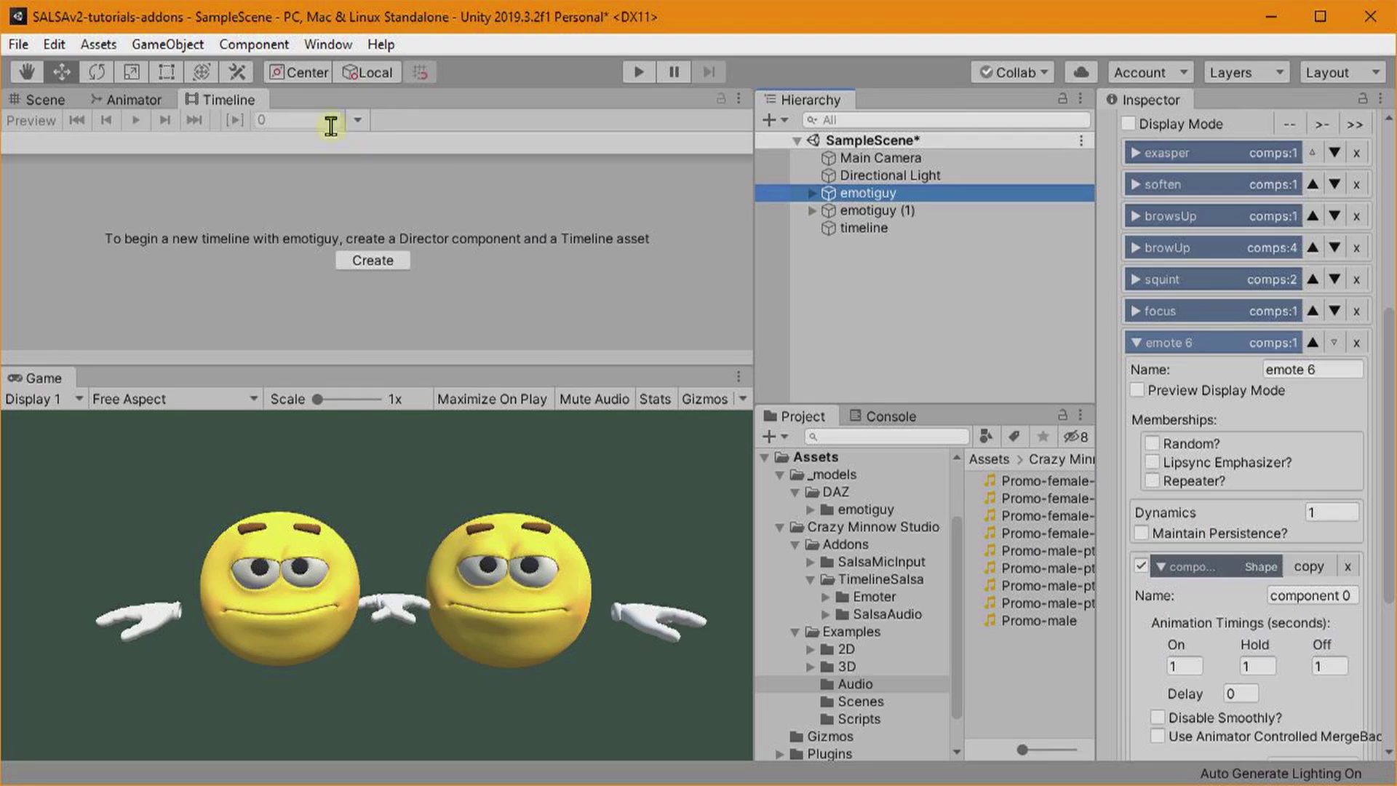
pyautogui.click(864, 228)
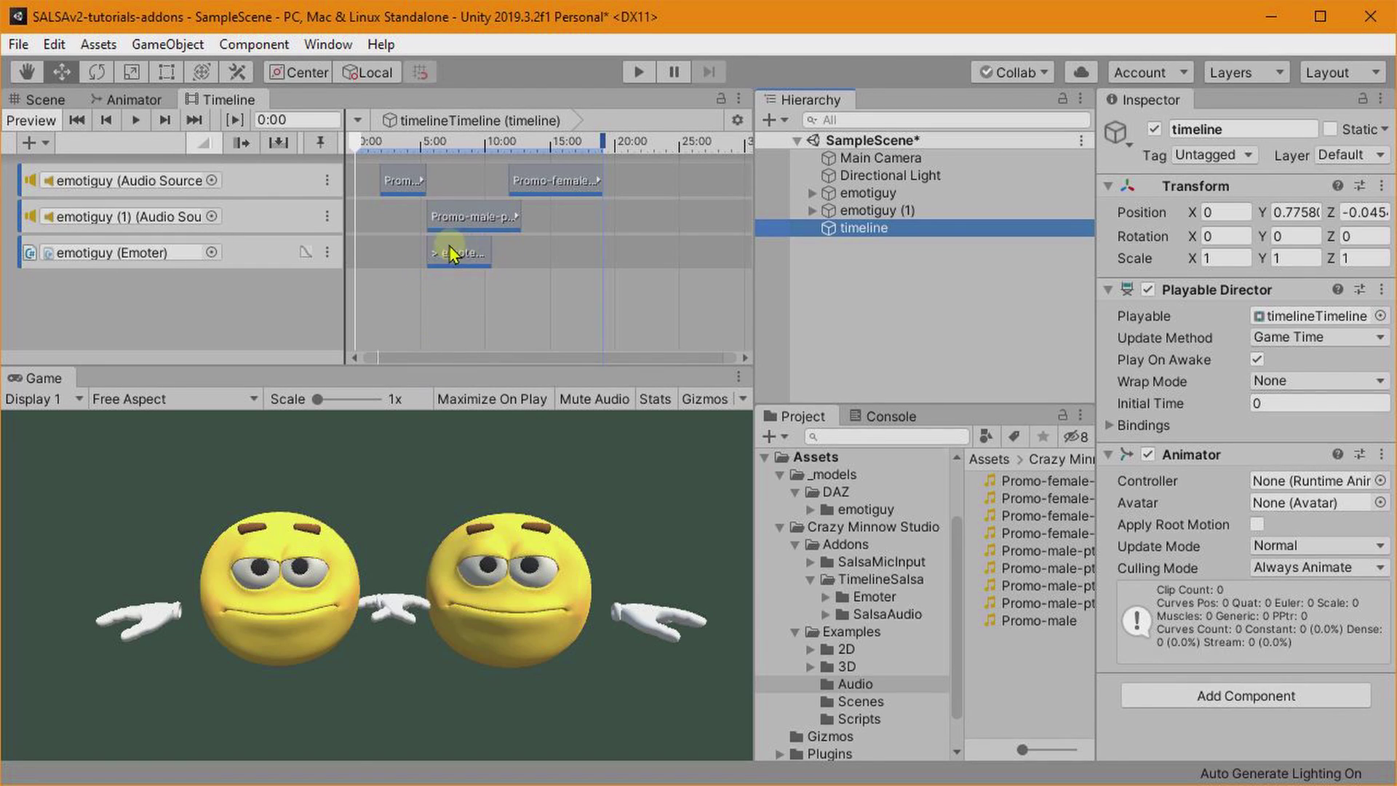
pyautogui.moveTo(488, 253); pyautogui.dragTo(487, 252)
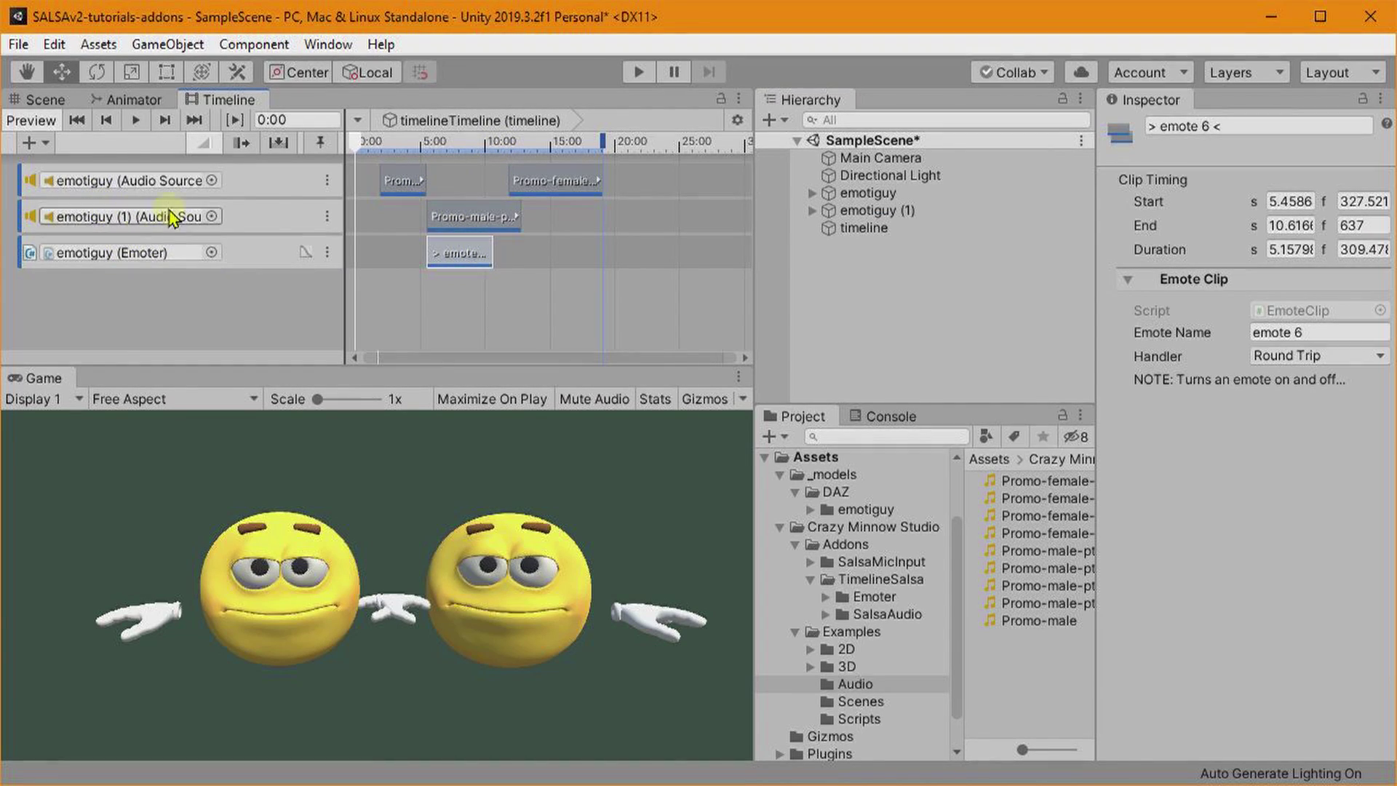
# Move the emotiguy (1) audio track below the Emoter track and preview the scene in Play mode.
pyautogui.moveTo(243, 218); pyautogui.dragTo(33, 293)
pyautogui.click(82, 186)
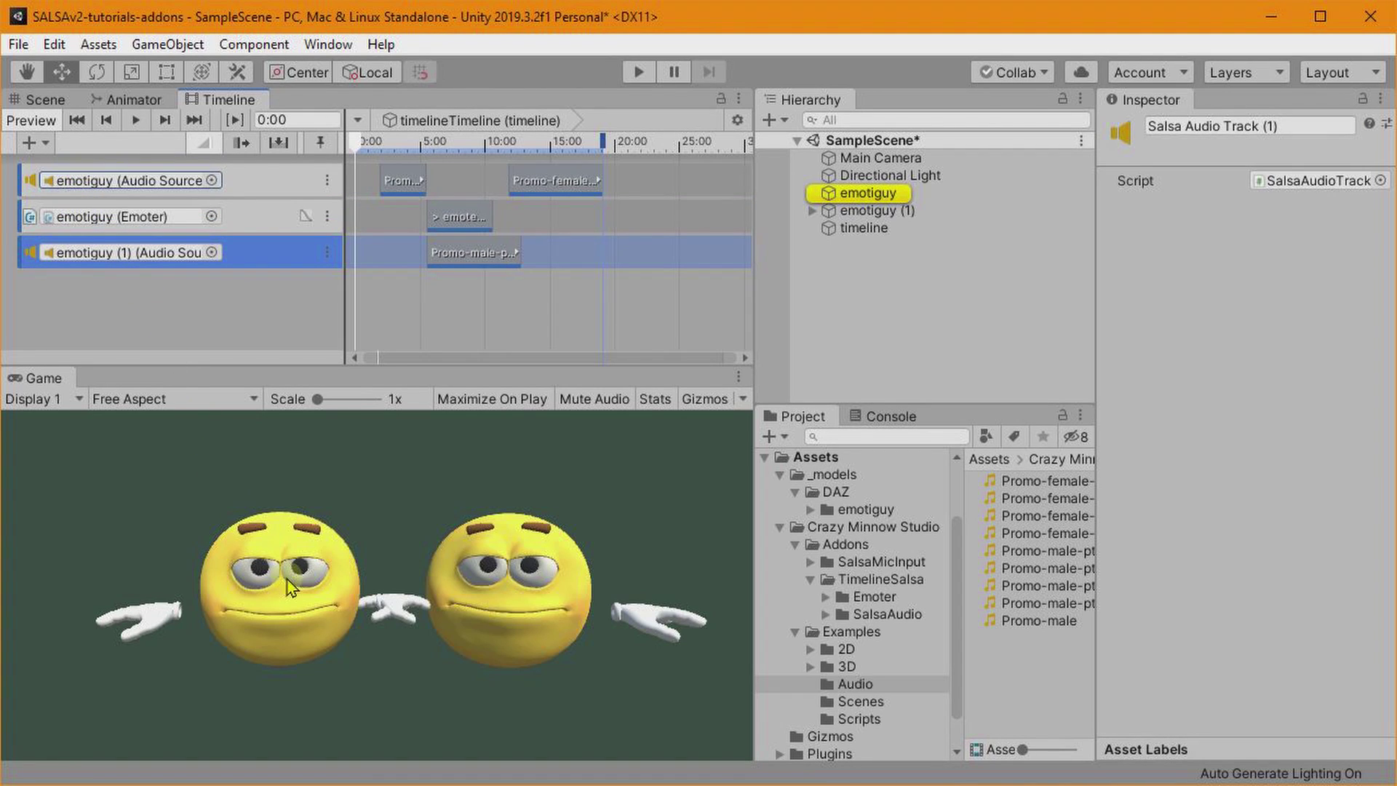
pyautogui.click(89, 219)
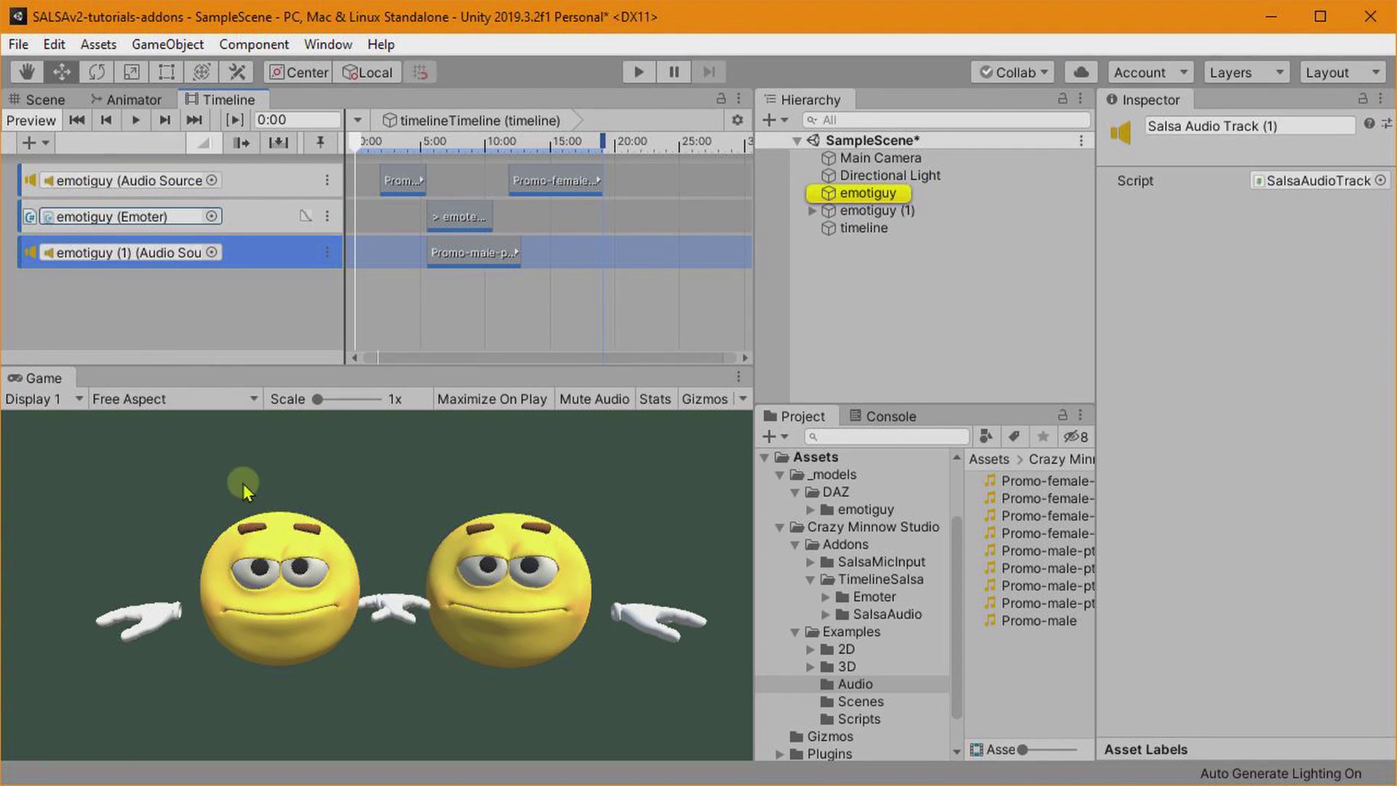
pyautogui.click(143, 281)
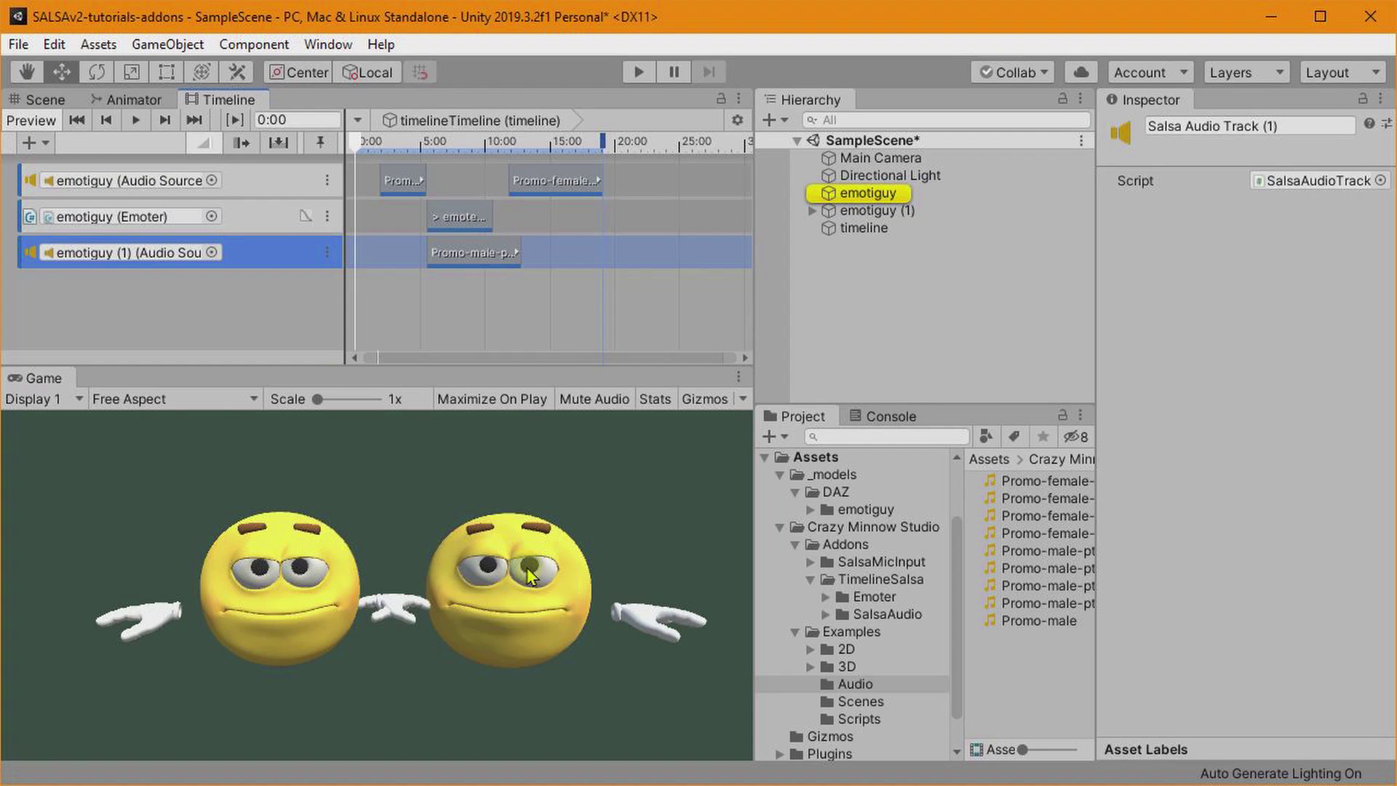
pyautogui.click(638, 72)
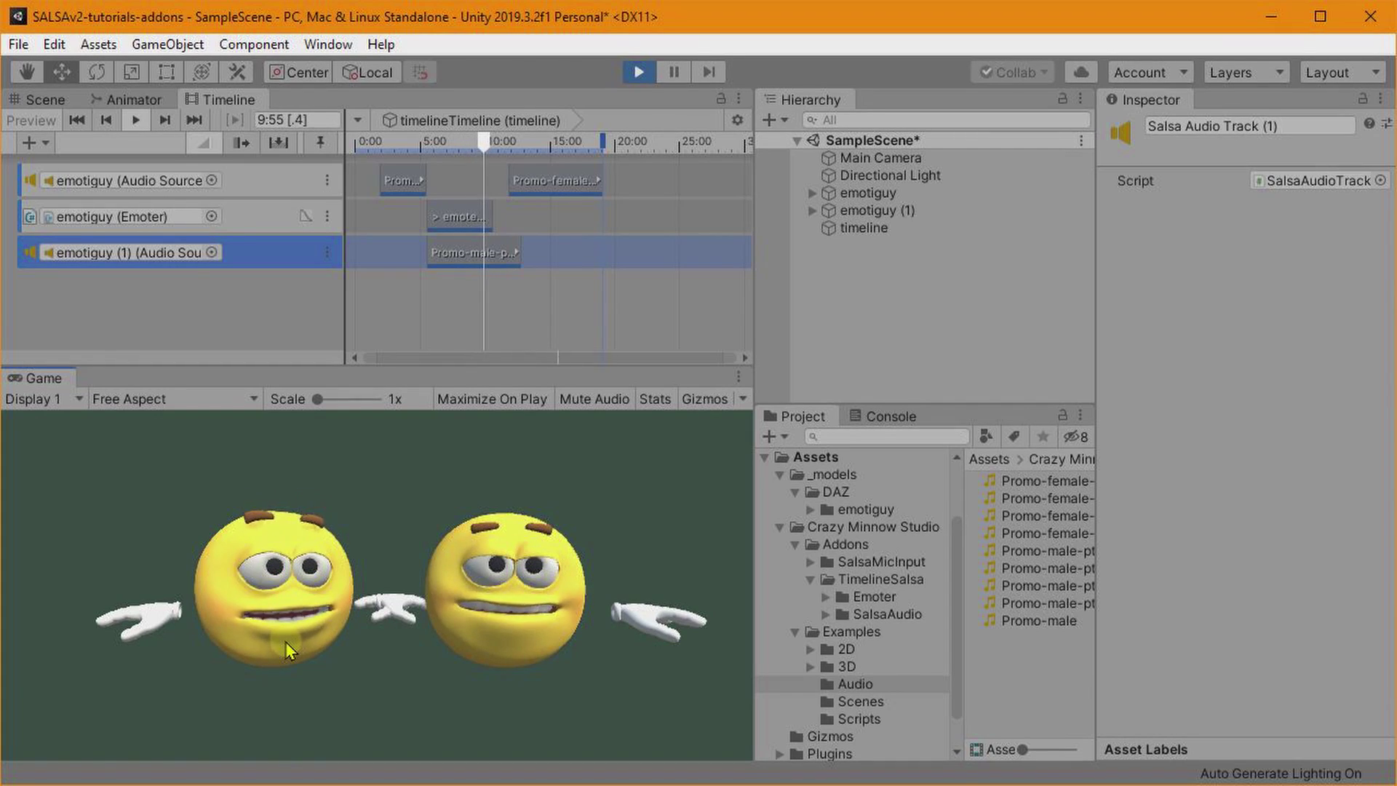
pyautogui.click(643, 73)
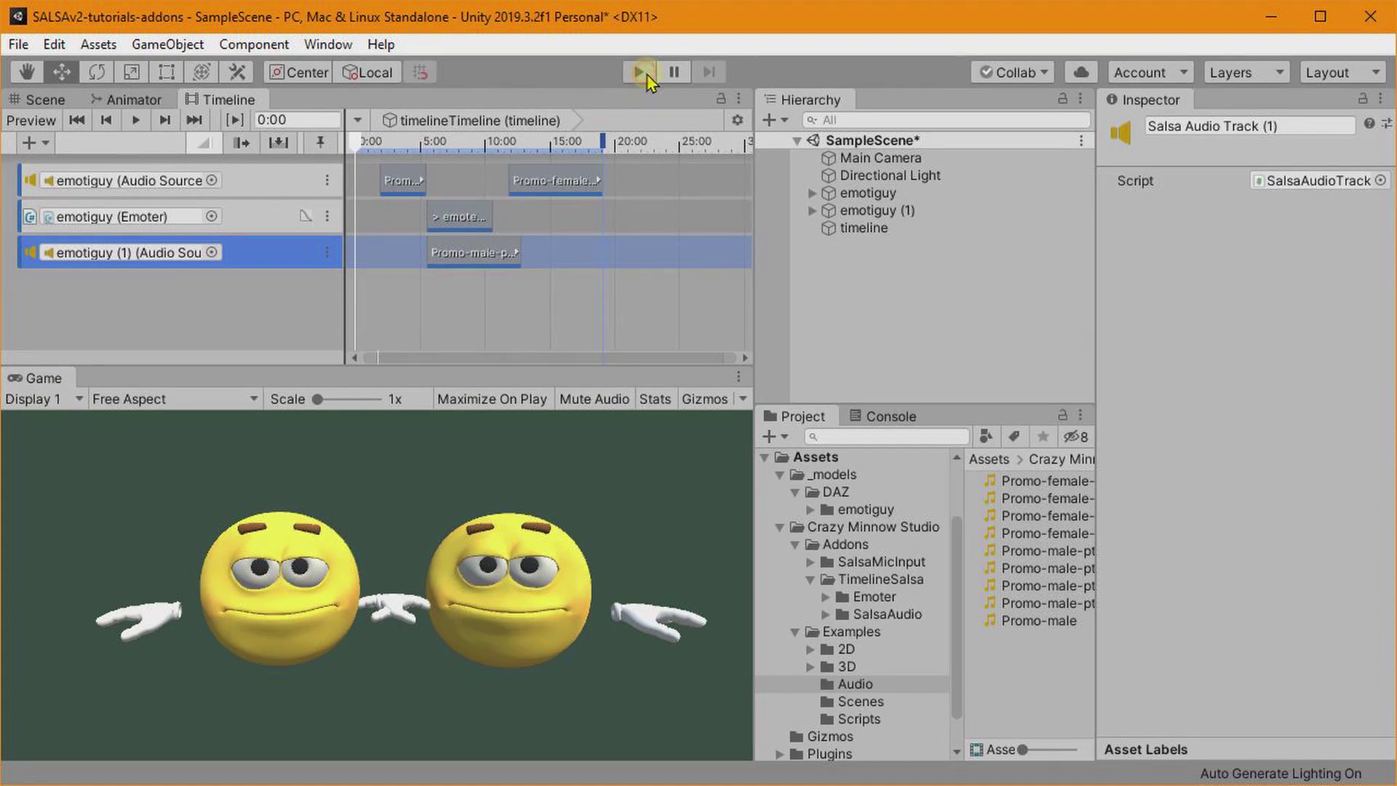
# Move emote 6 to start at 1.85 s and add a new emote clip at 8.93 s.
pyautogui.moveTo(460, 218); pyautogui.dragTo(421, 224)
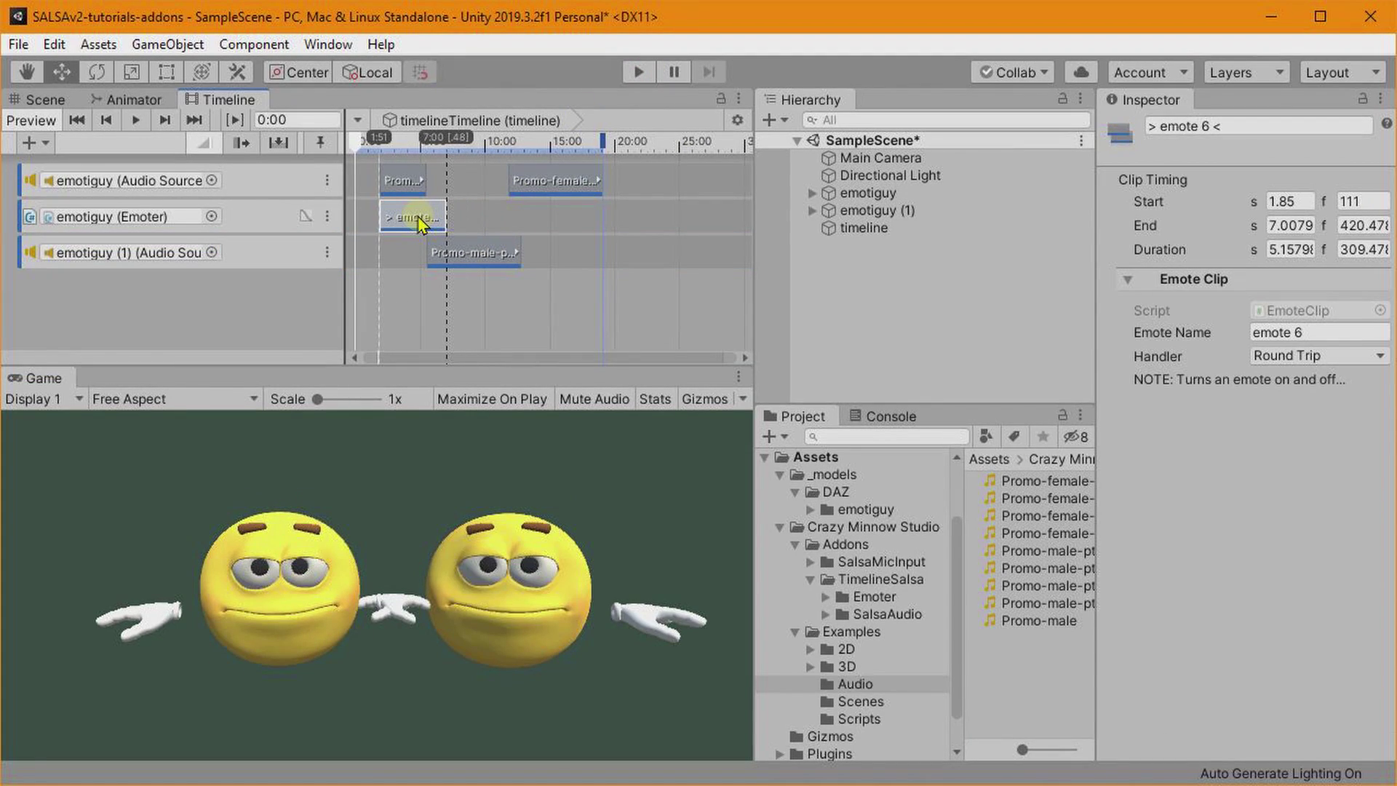
pyautogui.rightClick(508, 217)
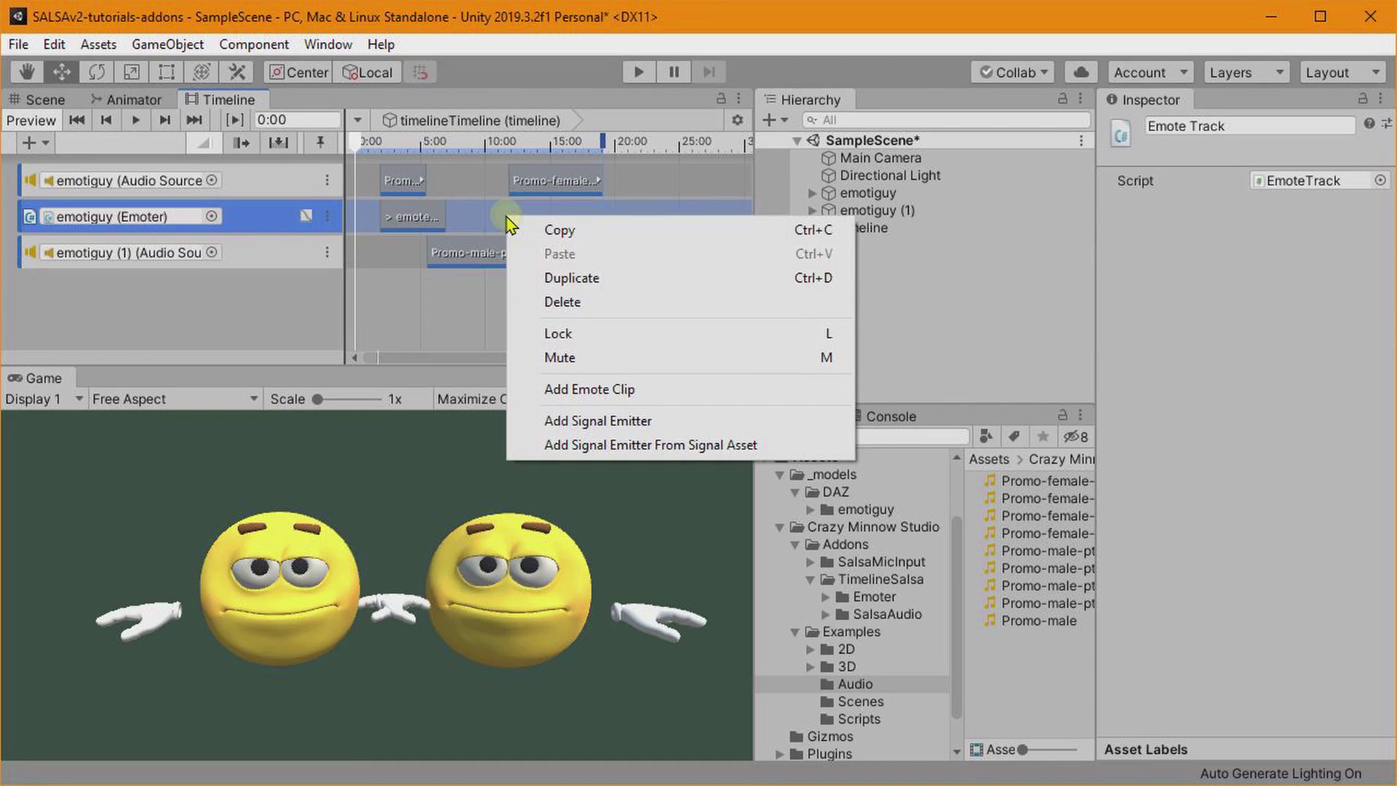
pyautogui.click(567, 390)
pyautogui.moveTo(538, 217); pyautogui.dragTo(502, 227)
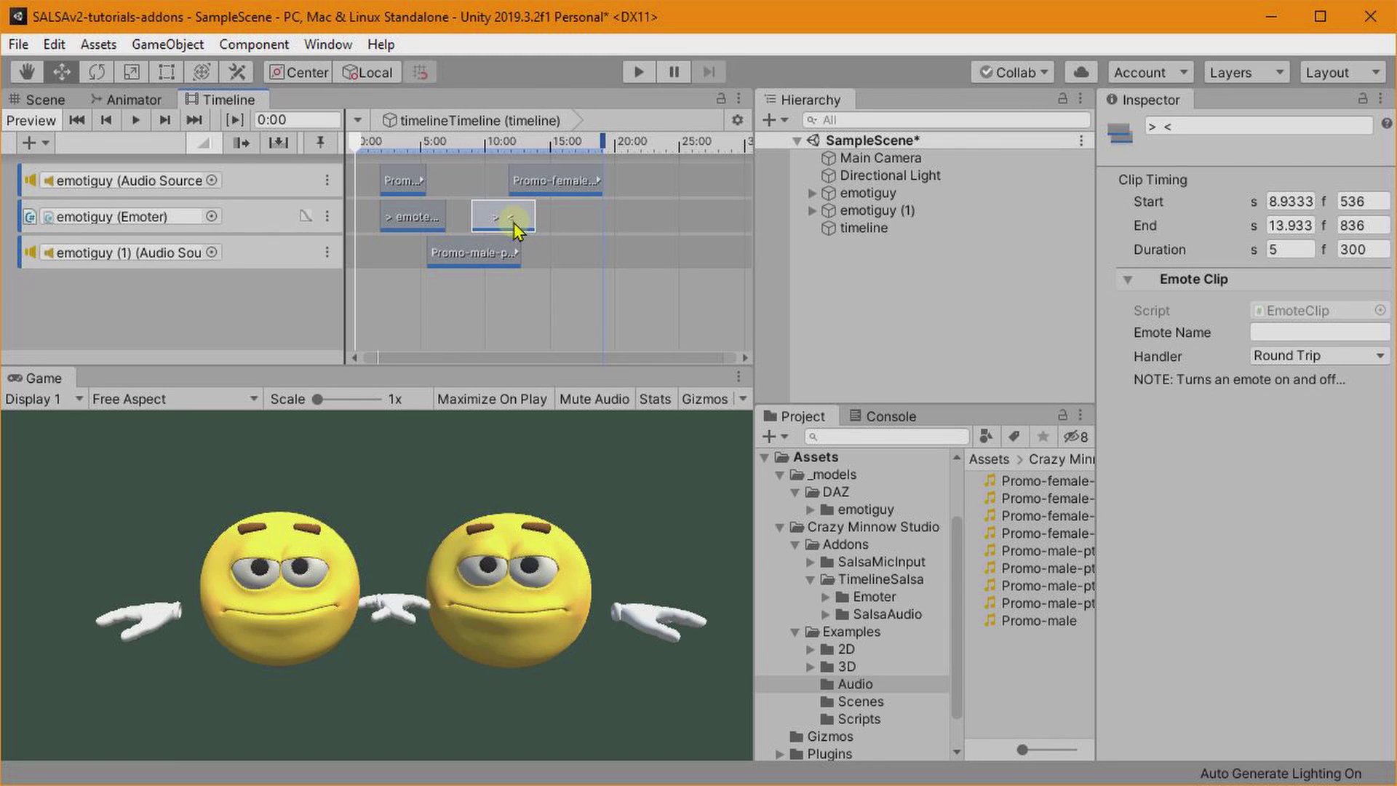
# Shorten emote 6 to end near 5.46 s and set the new clip's handler to One Way.
pyautogui.moveTo(441, 212); pyautogui.dragTo(413, 219)
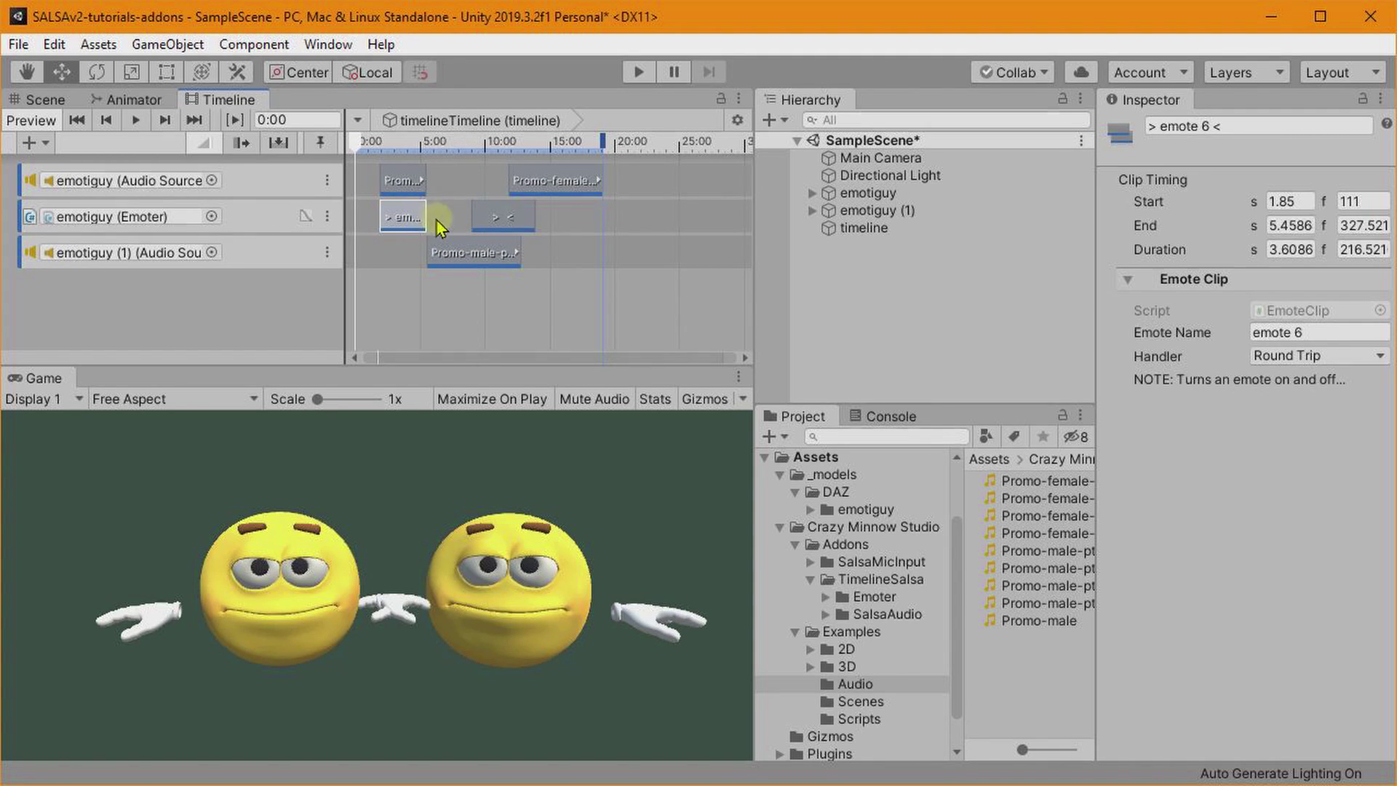
pyautogui.click(514, 223)
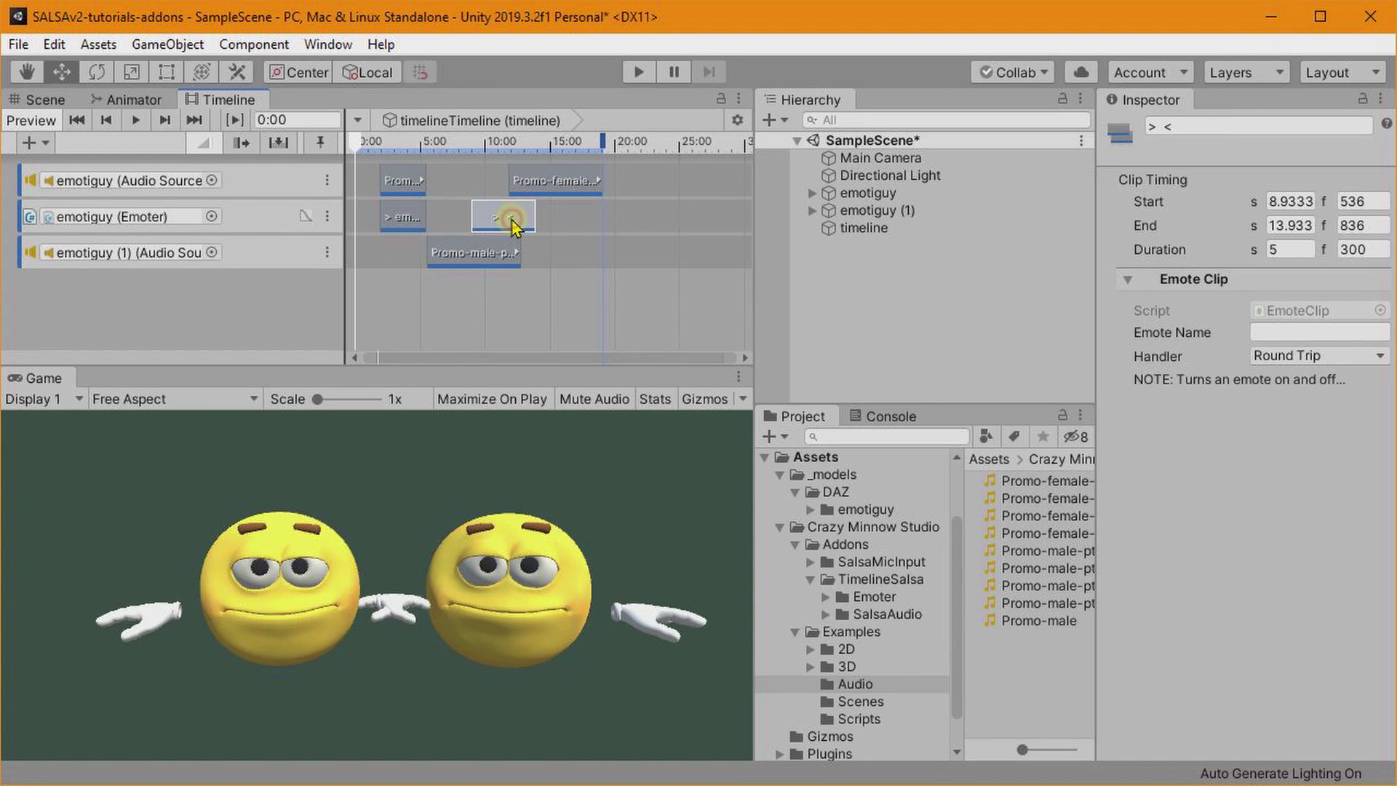
pyautogui.click(1266, 356)
pyautogui.click(1270, 365)
# Set the new clip's Emote Name to emote 6 and trim it to 8.93–10.38 s (1.45 s).
pyautogui.click(1284, 333)
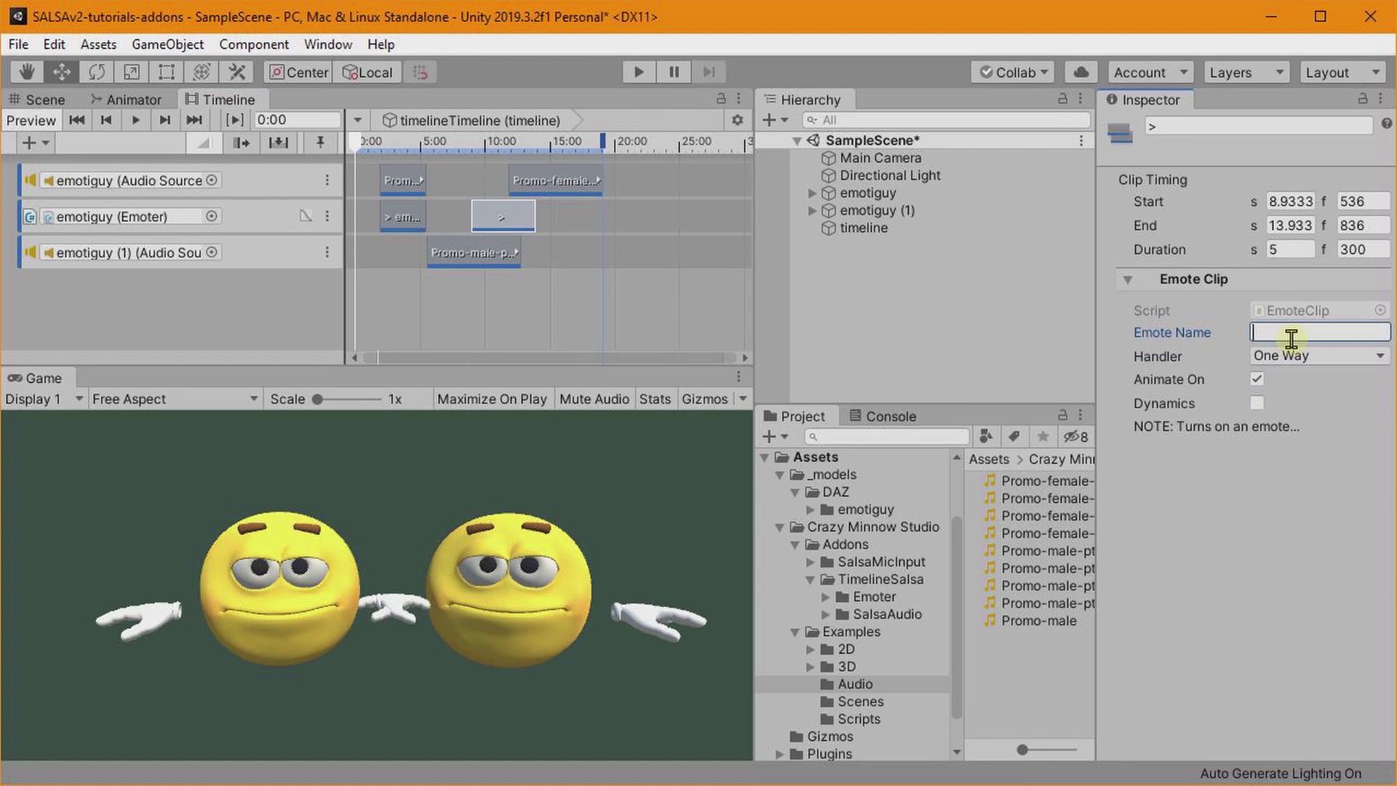
pyautogui.write('emote 6')
pyautogui.moveTo(533, 214); pyautogui.dragTo(559, 217)
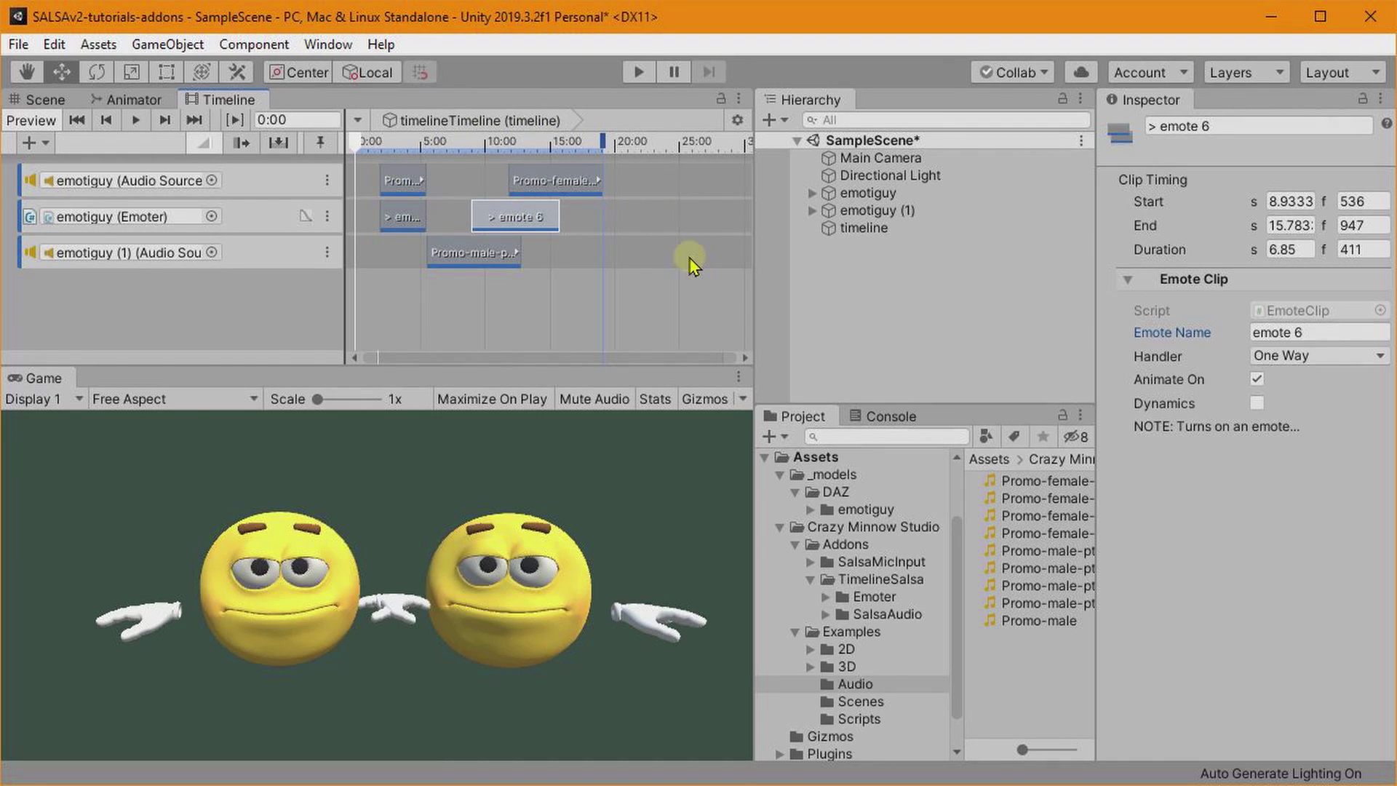
pyautogui.moveTo(558, 216); pyautogui.dragTo(539, 214)
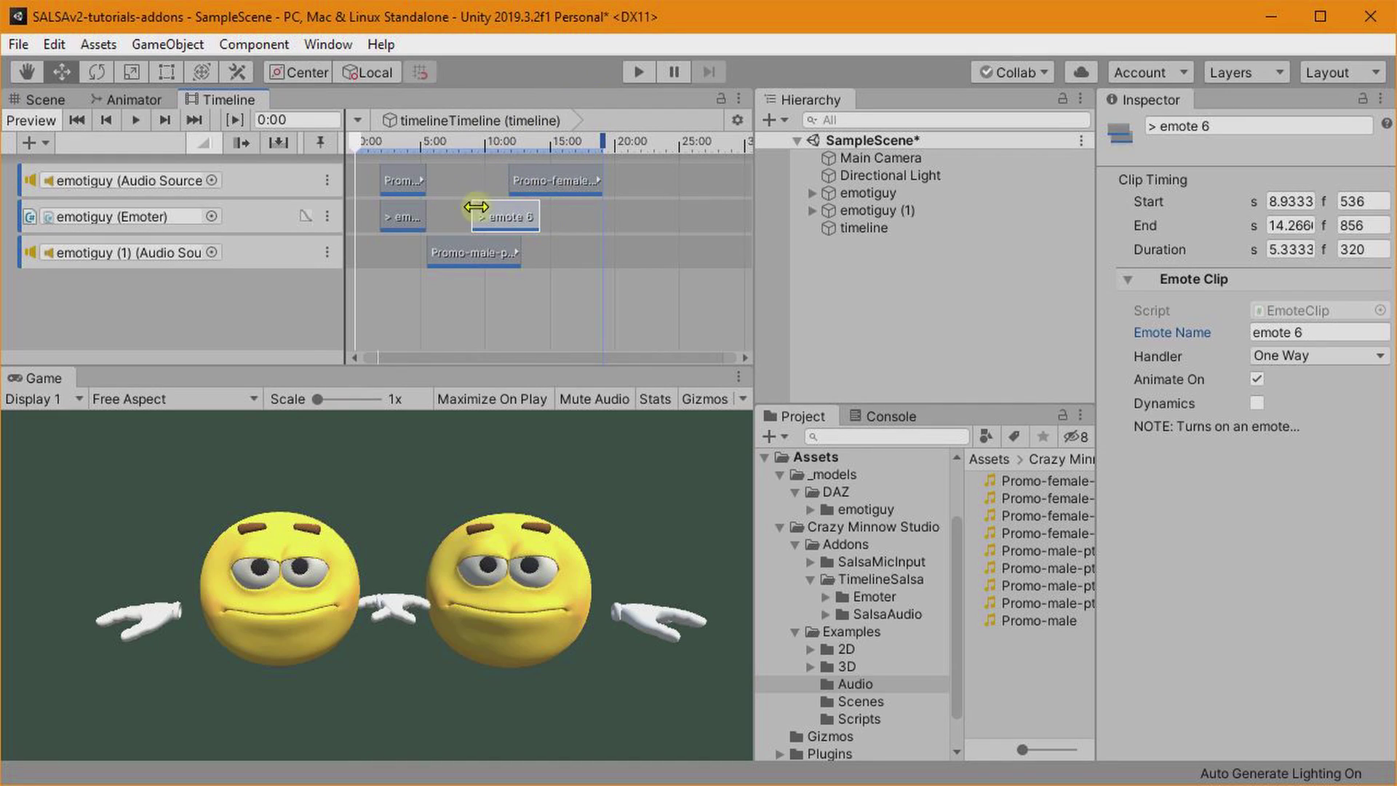
pyautogui.moveTo(539, 216); pyautogui.dragTo(478, 220)
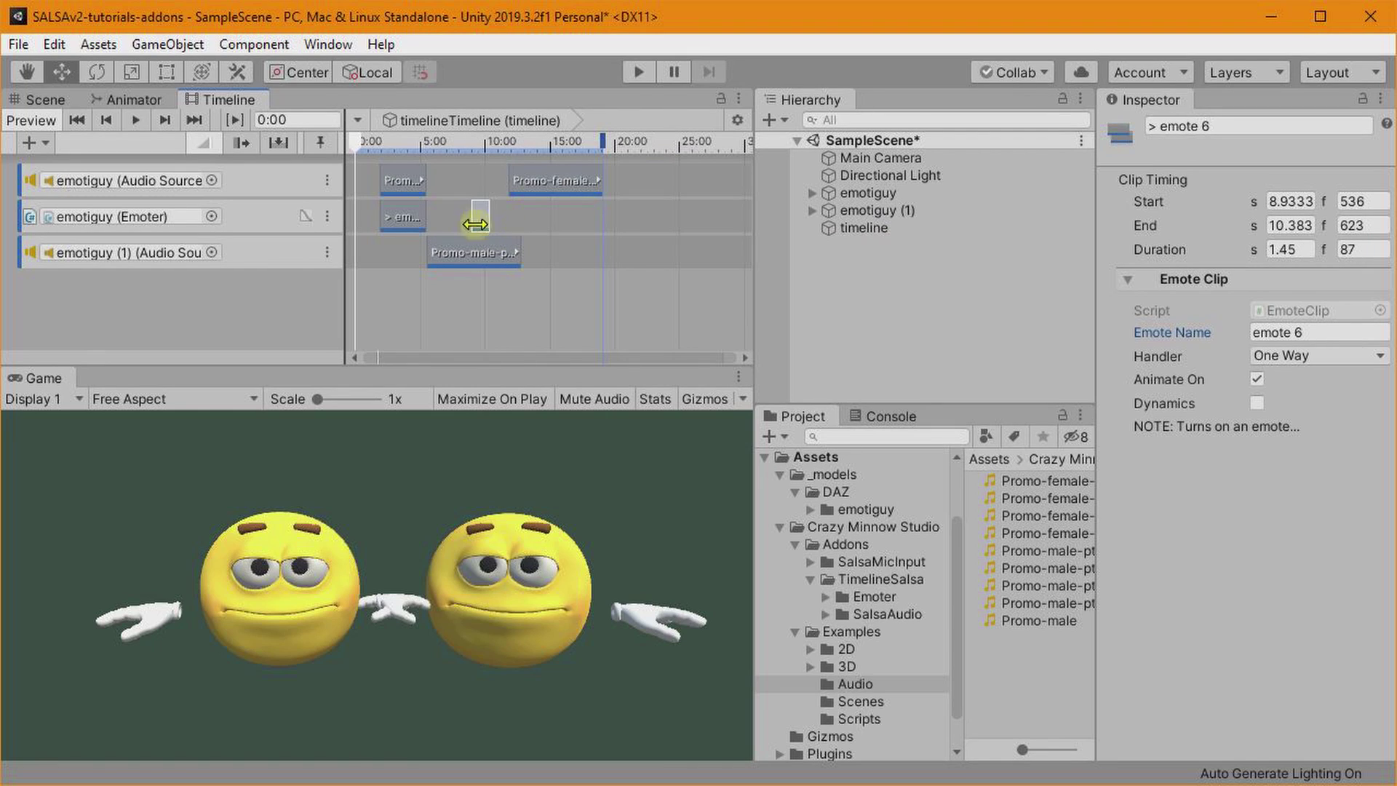
pyautogui.click(637, 72)
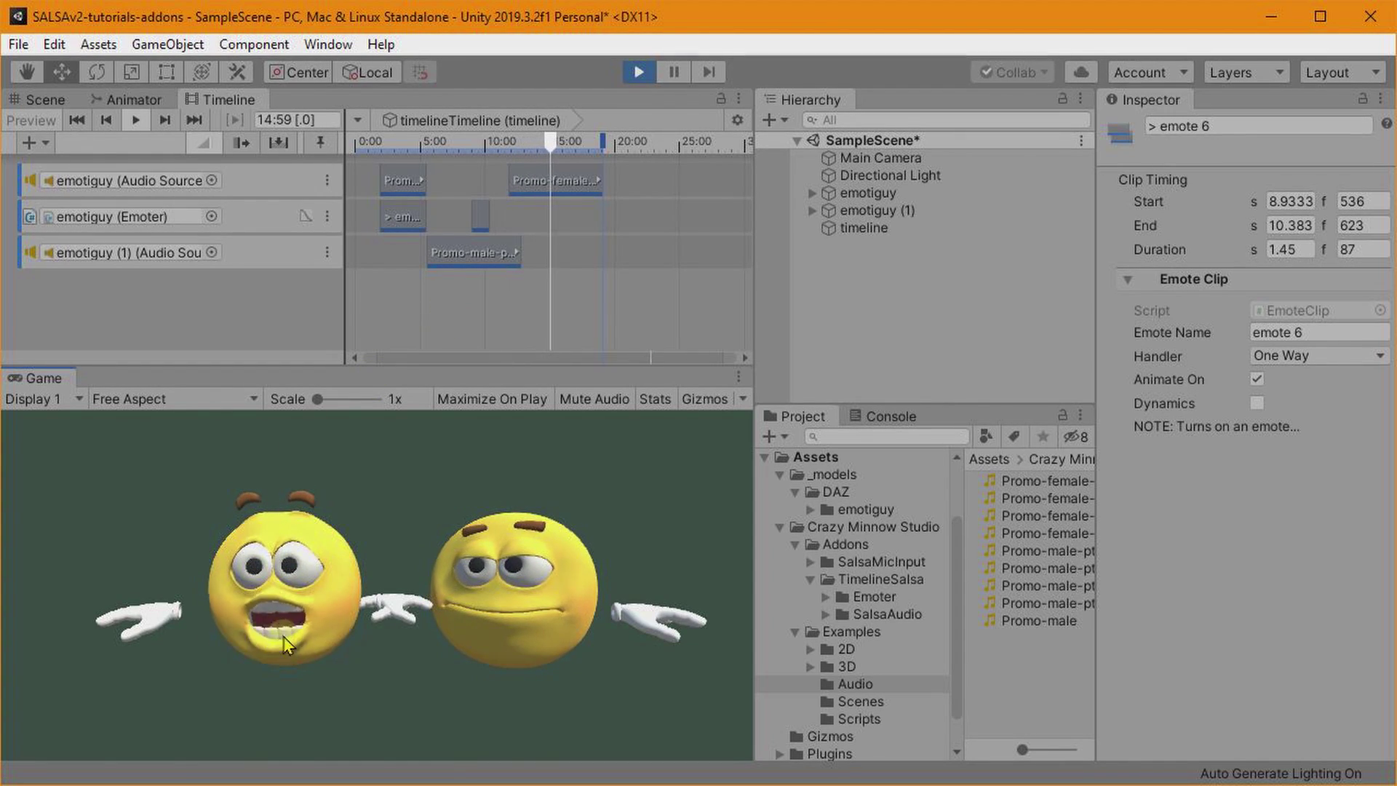
pyautogui.click(636, 72)
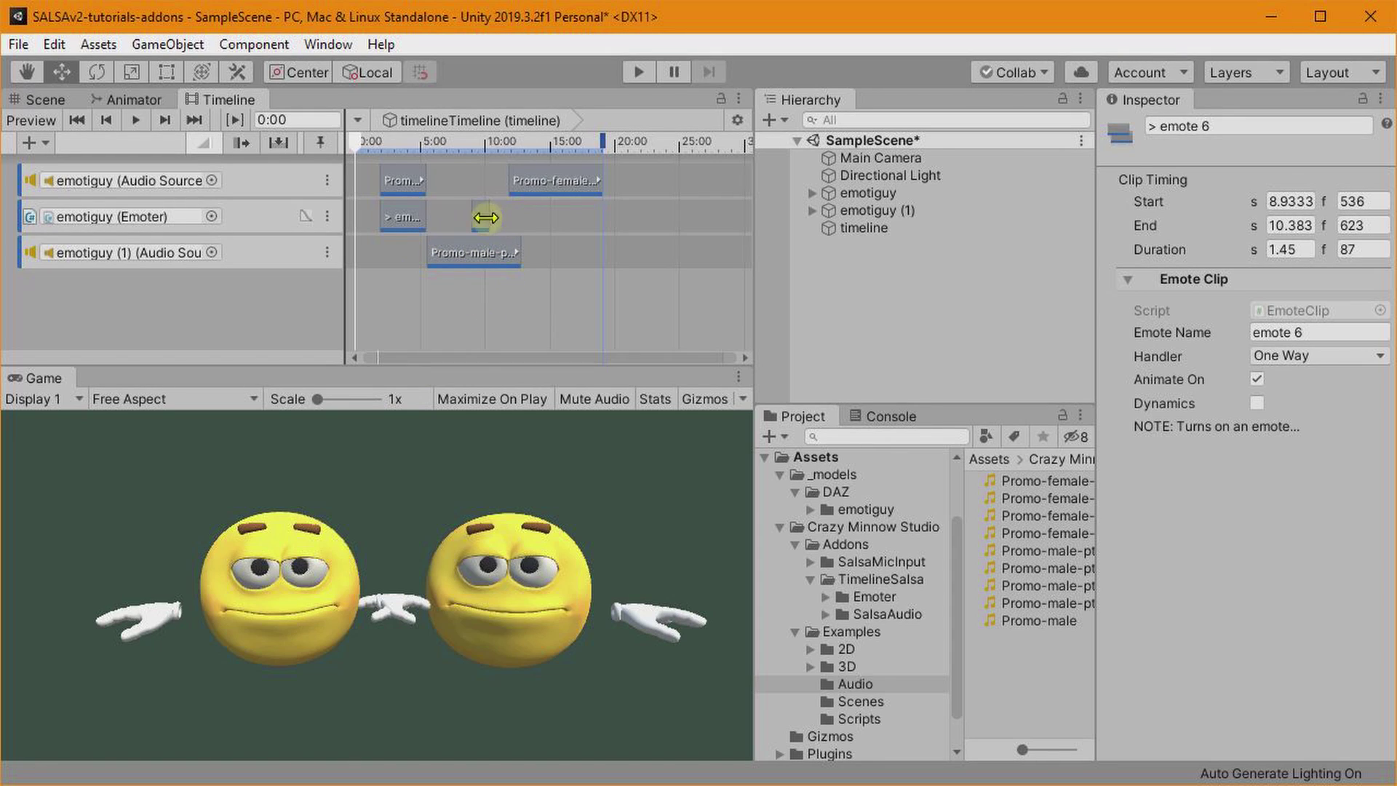
# Move the short clip to 8 s and add a One Way emote 6 clip with Animate On unchecked.
pyautogui.moveTo(481, 216); pyautogui.dragTo(456, 218)
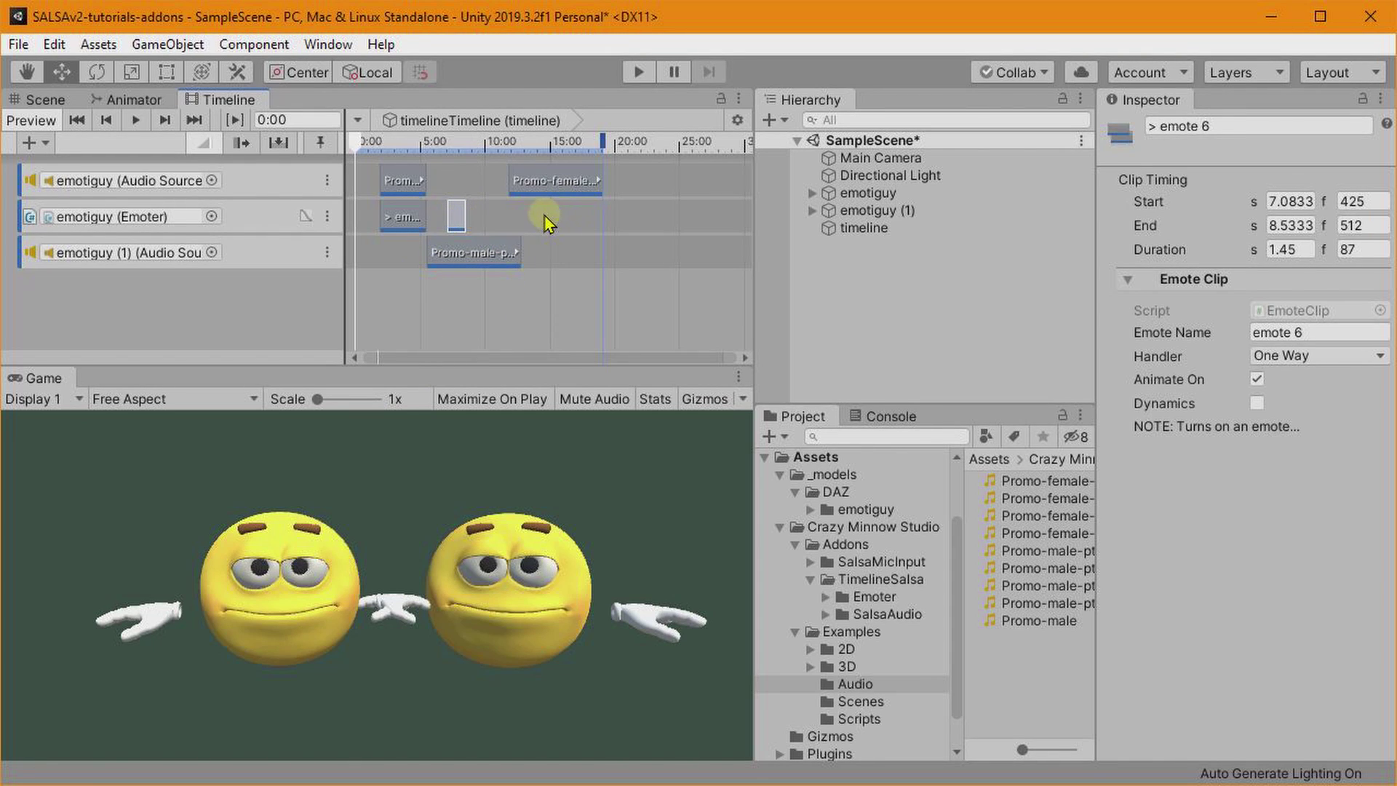
pyautogui.rightClick(545, 215)
pyautogui.click(557, 386)
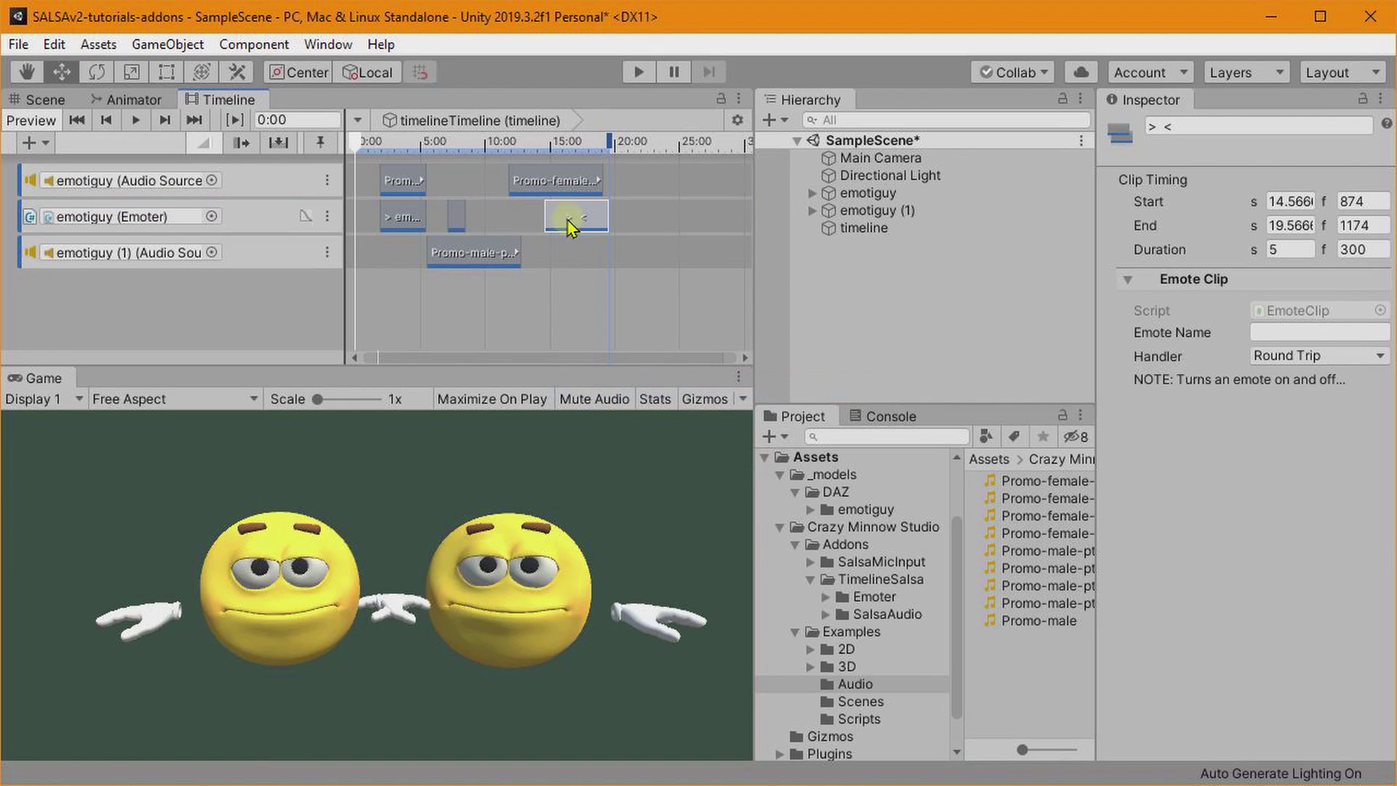
pyautogui.moveTo(567, 220); pyautogui.dragTo(529, 219)
pyautogui.click(1316, 356)
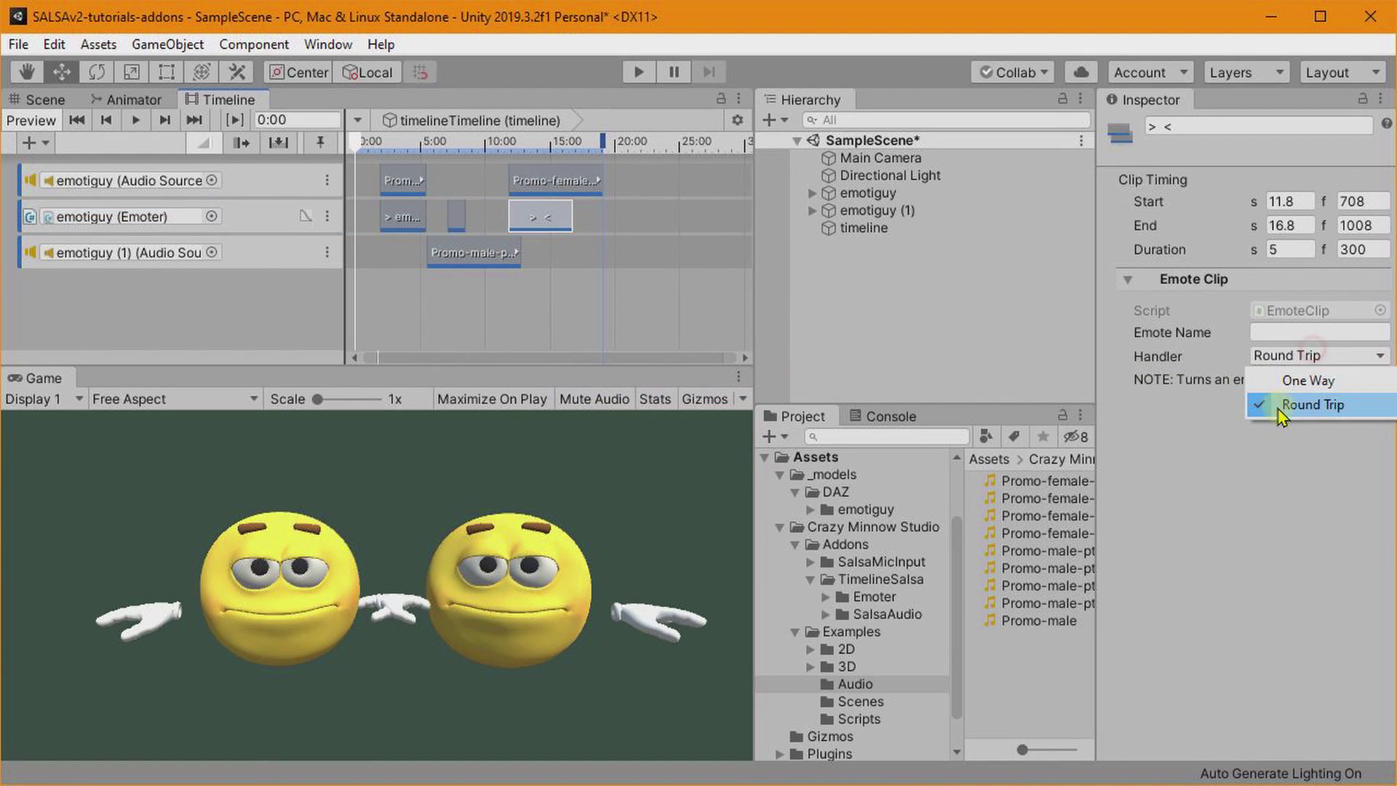
pyautogui.click(1270, 374)
pyautogui.click(1287, 331)
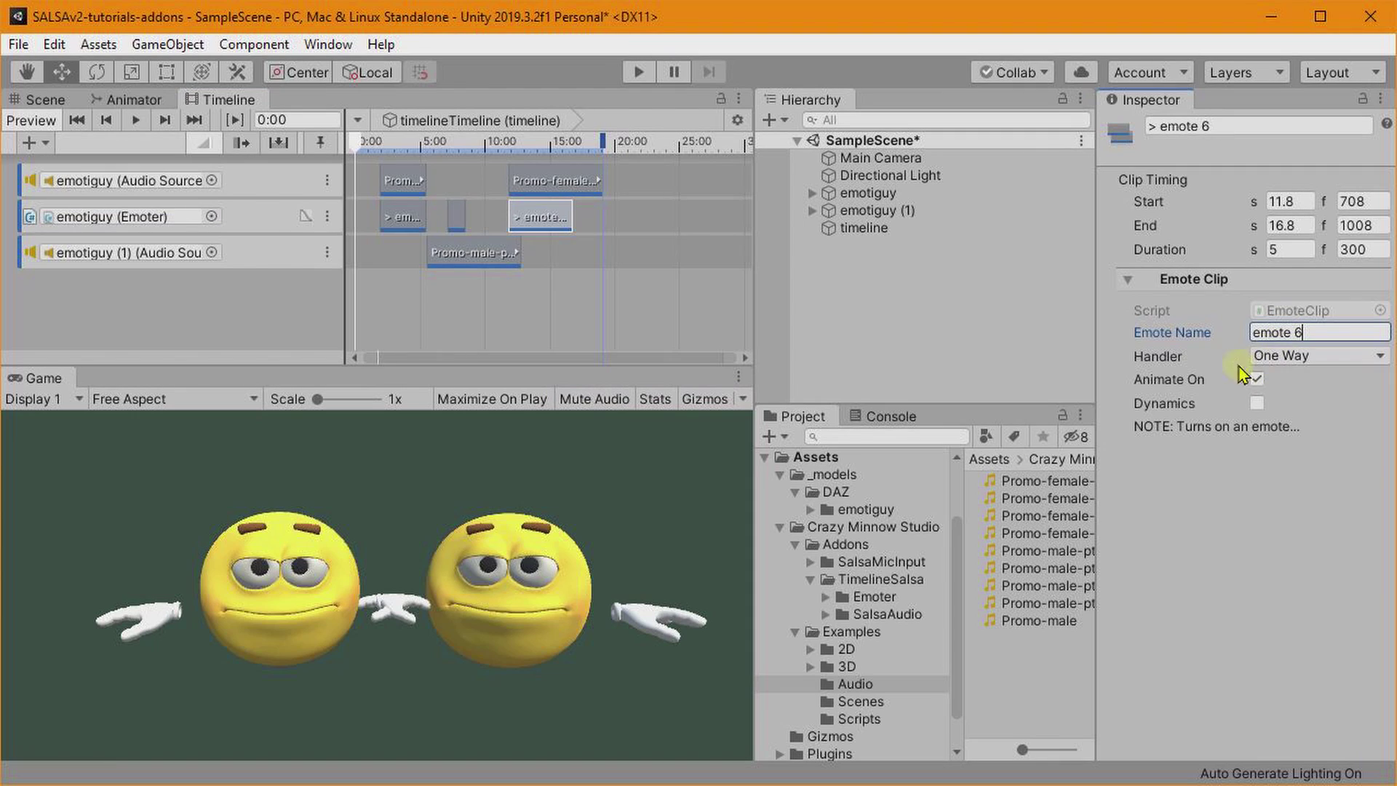
pyautogui.write('emote 6')
pyautogui.click(1257, 379)
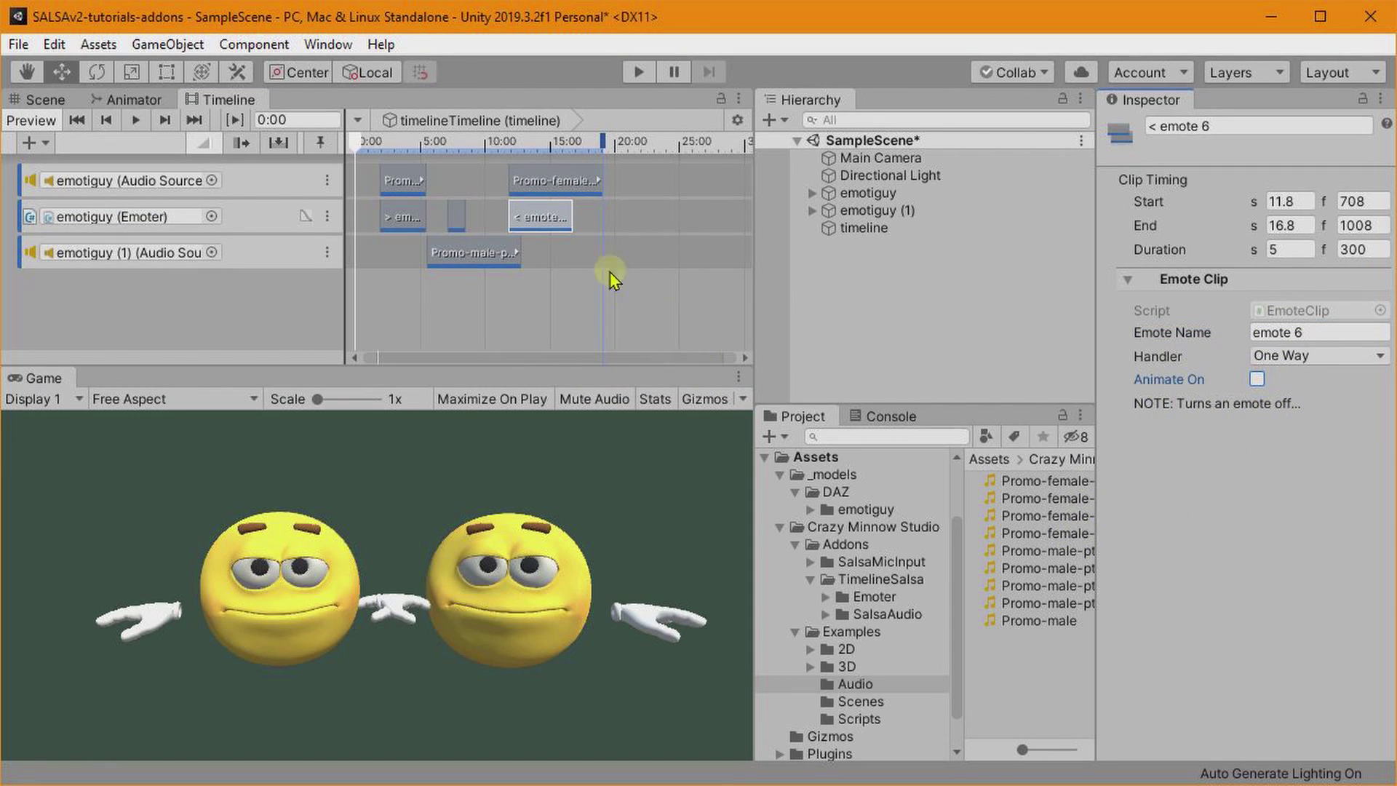
# Place the off-clip at 10.92 s, lengthen the earlier emote 6 clip to 2.63 s, and play.
pyautogui.moveTo(536, 219); pyautogui.dragTo(613, 222)
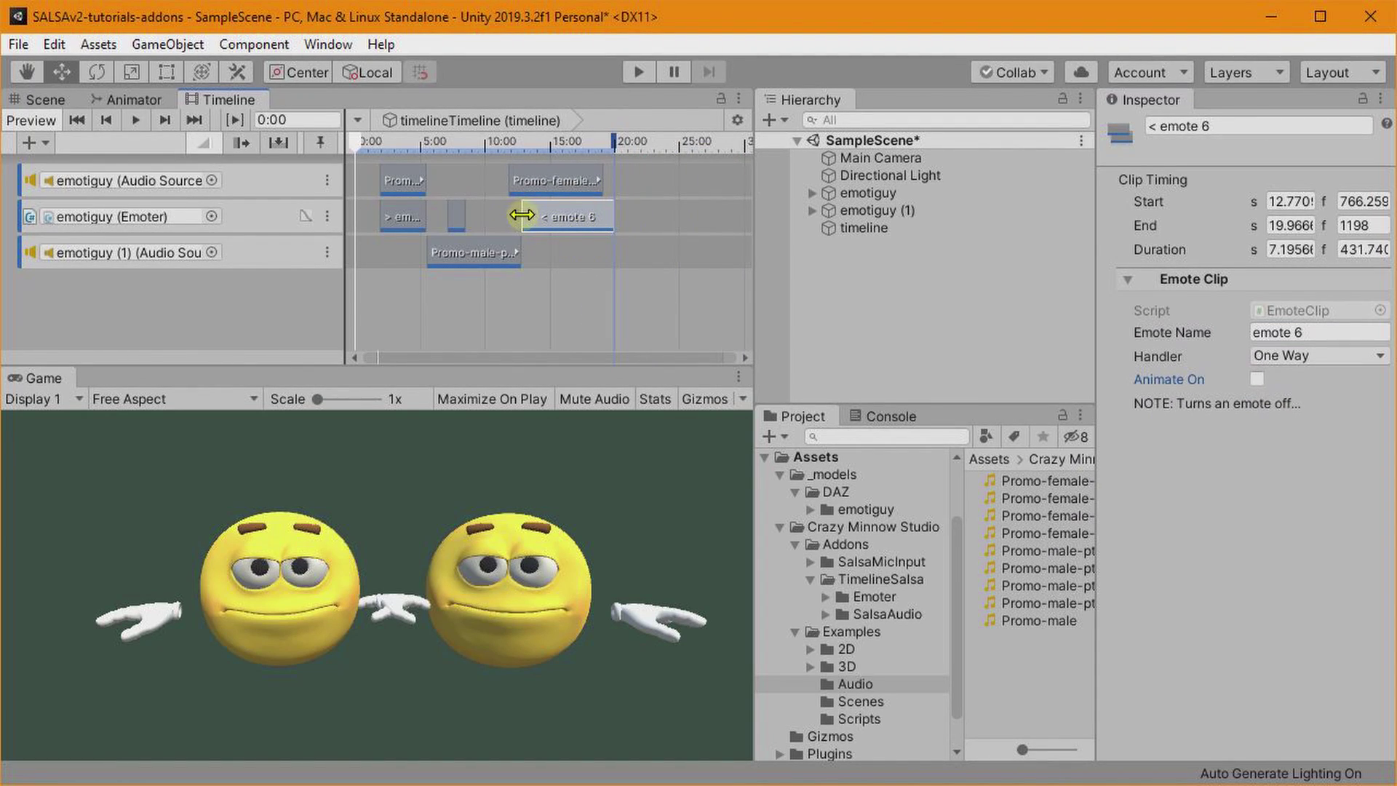
pyautogui.moveTo(465, 219); pyautogui.dragTo(480, 218)
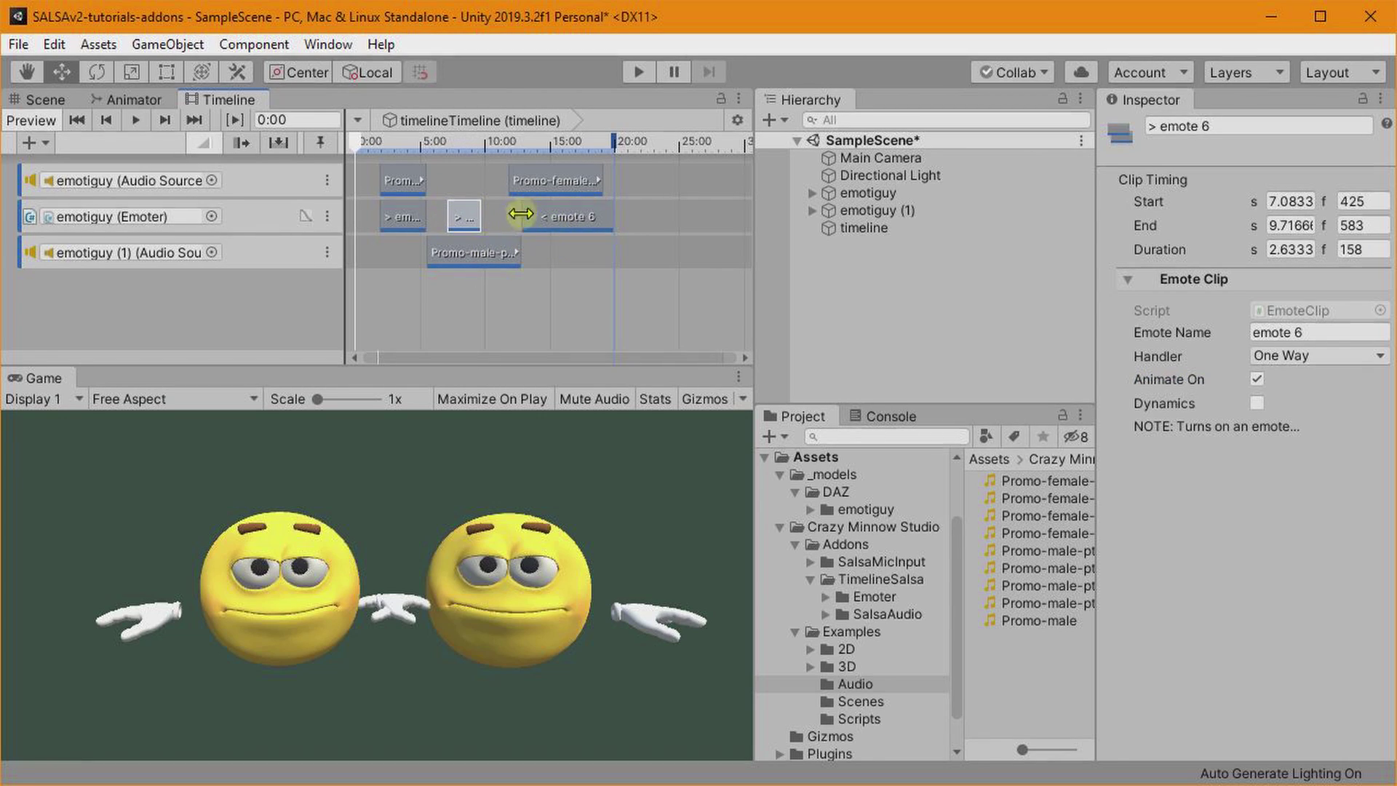
pyautogui.moveTo(572, 218); pyautogui.dragTo(548, 218)
pyautogui.click(639, 73)
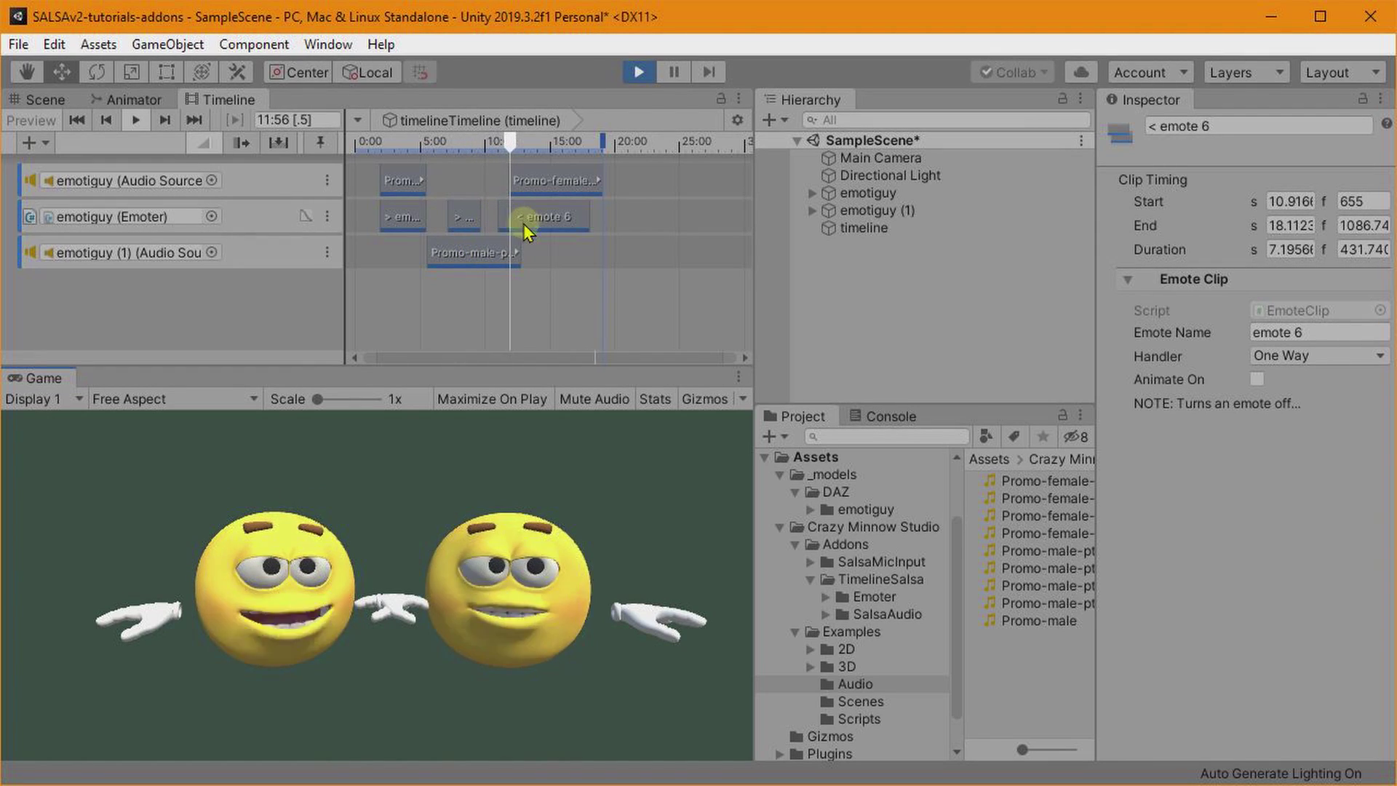
# Stop playback, move the emote 6 off-clip to about 15.9 s, and enable Dynamics on the on-clip.
pyautogui.click(643, 70)
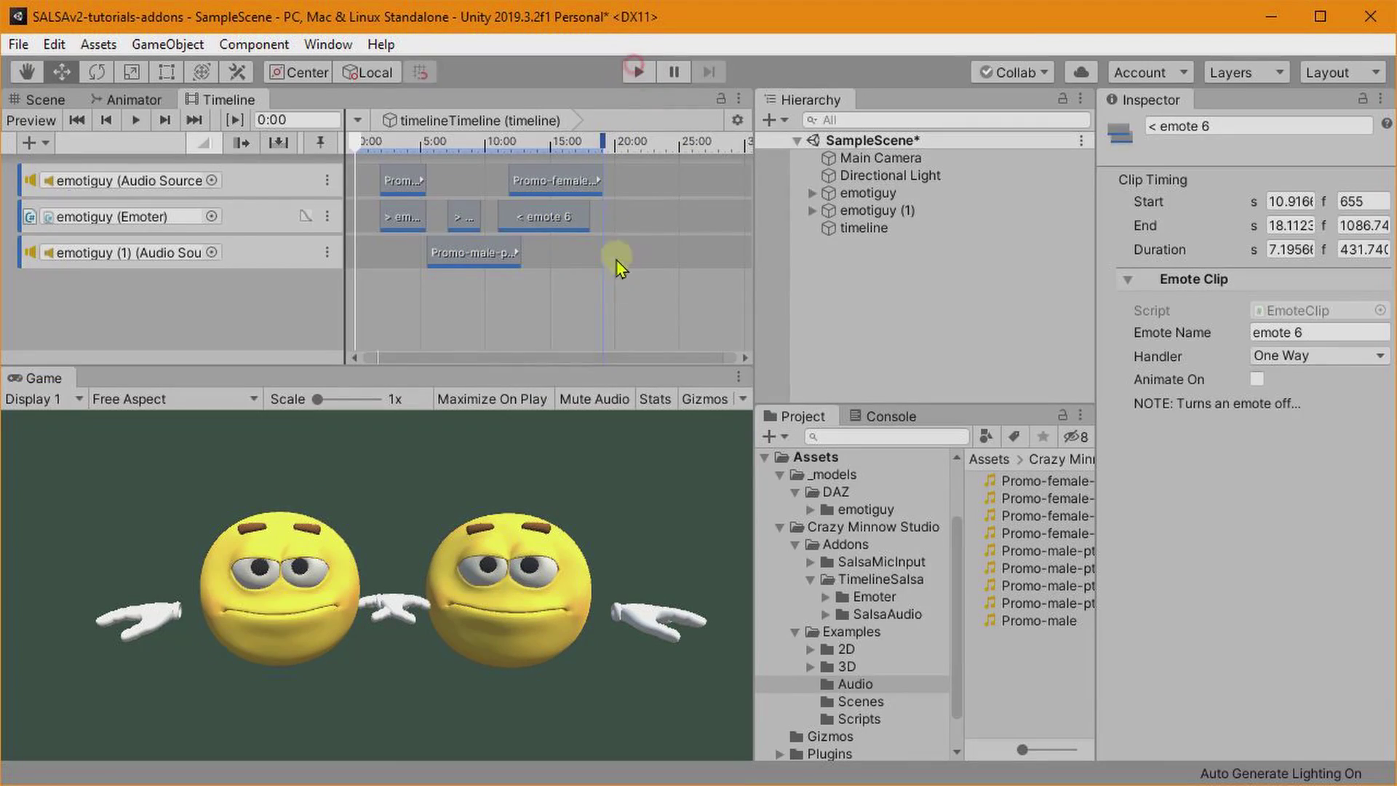
pyautogui.moveTo(531, 218); pyautogui.dragTo(580, 218)
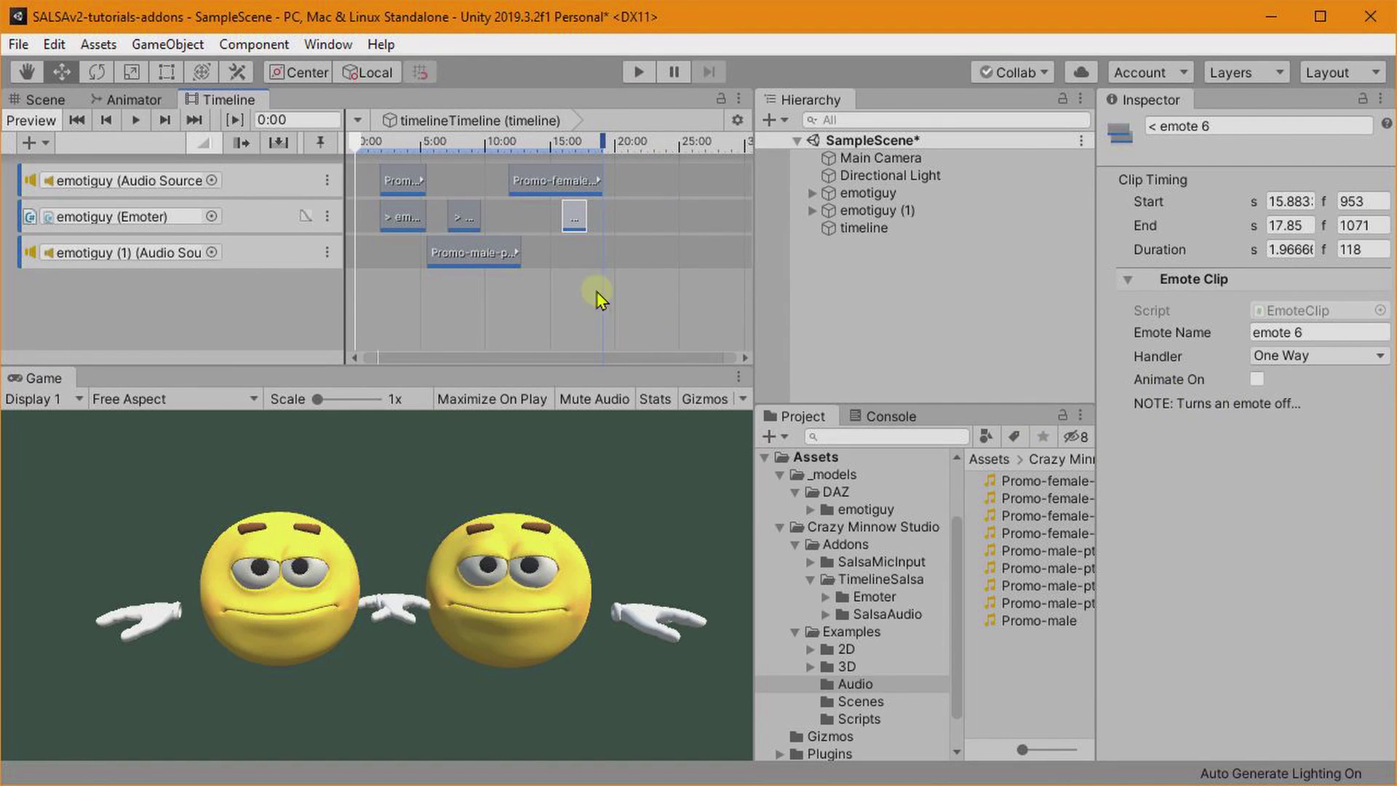
pyautogui.click(457, 218)
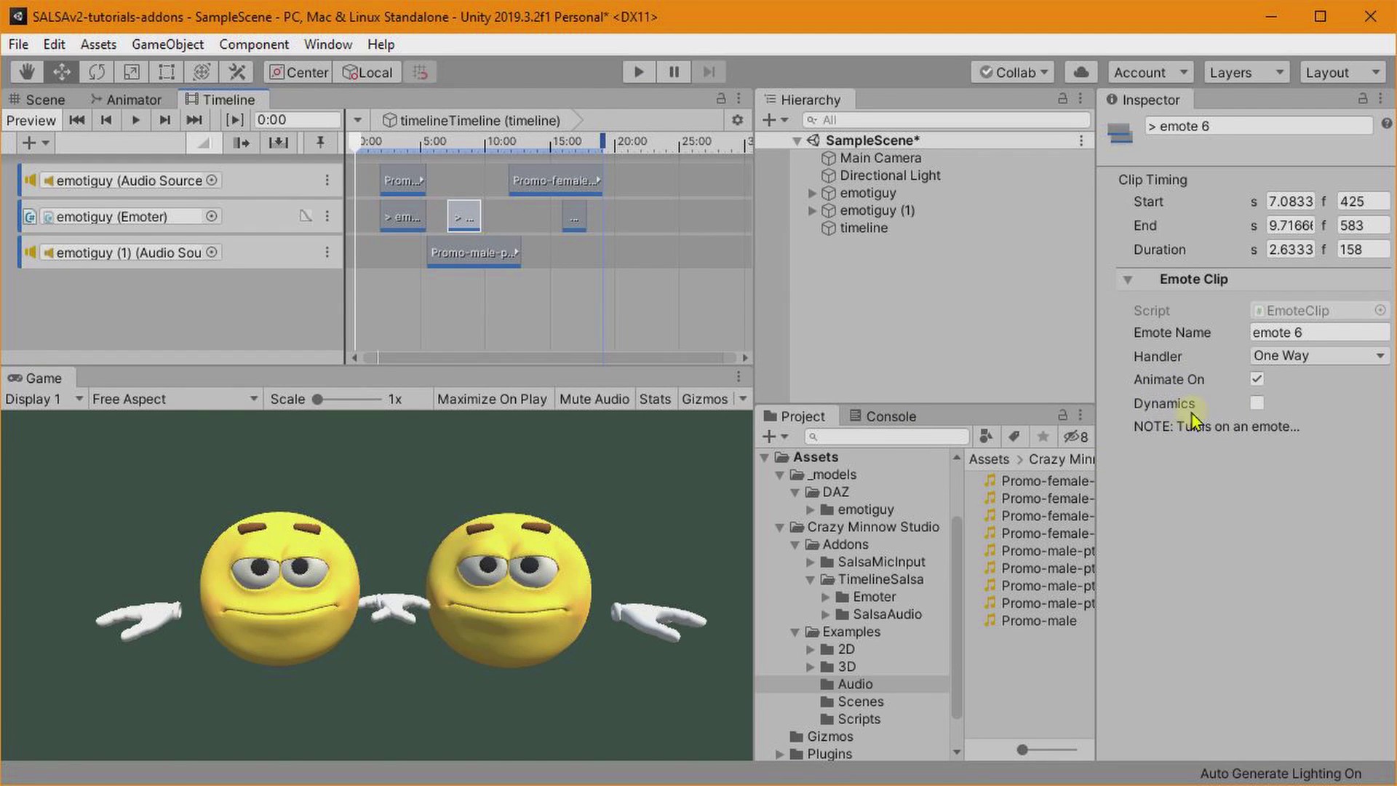
pyautogui.click(1256, 403)
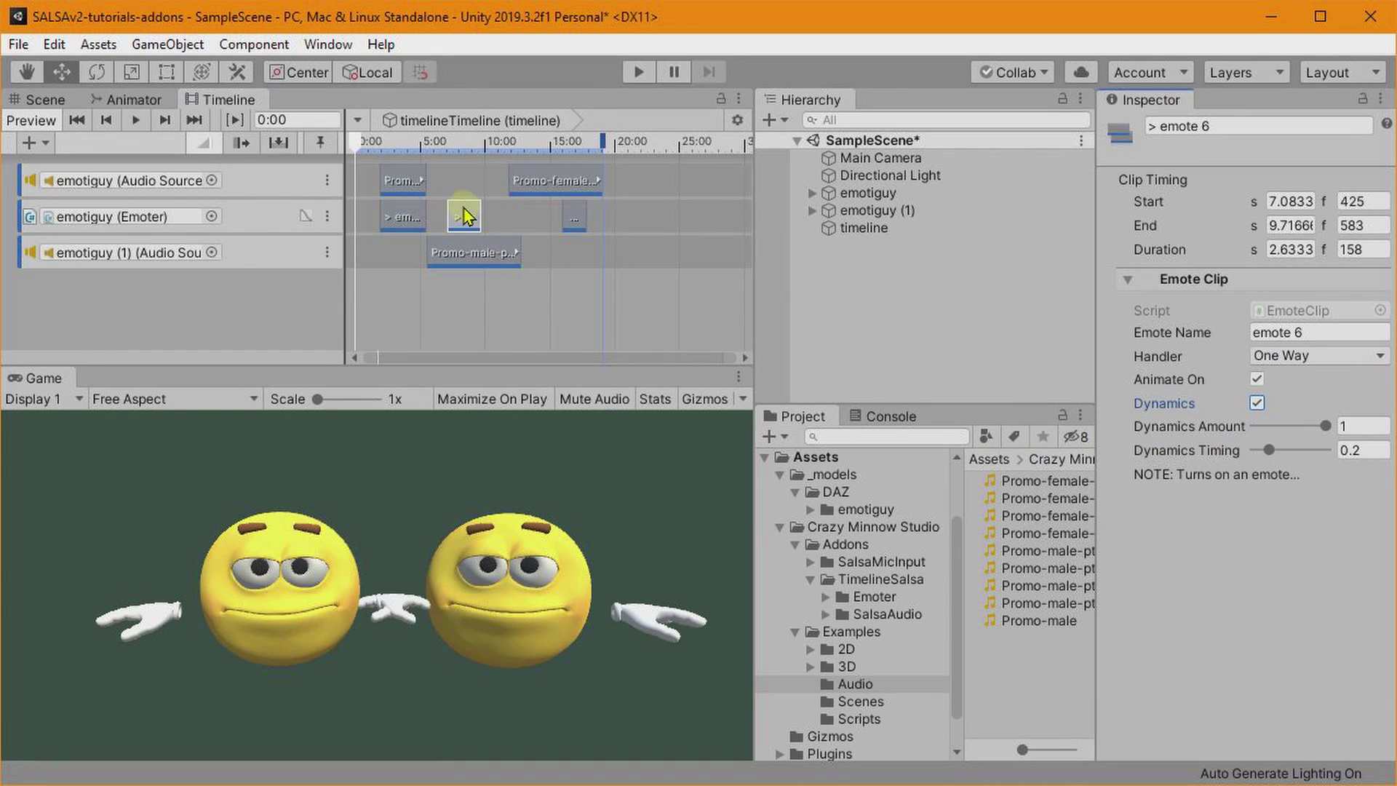
pyautogui.click(1325, 426)
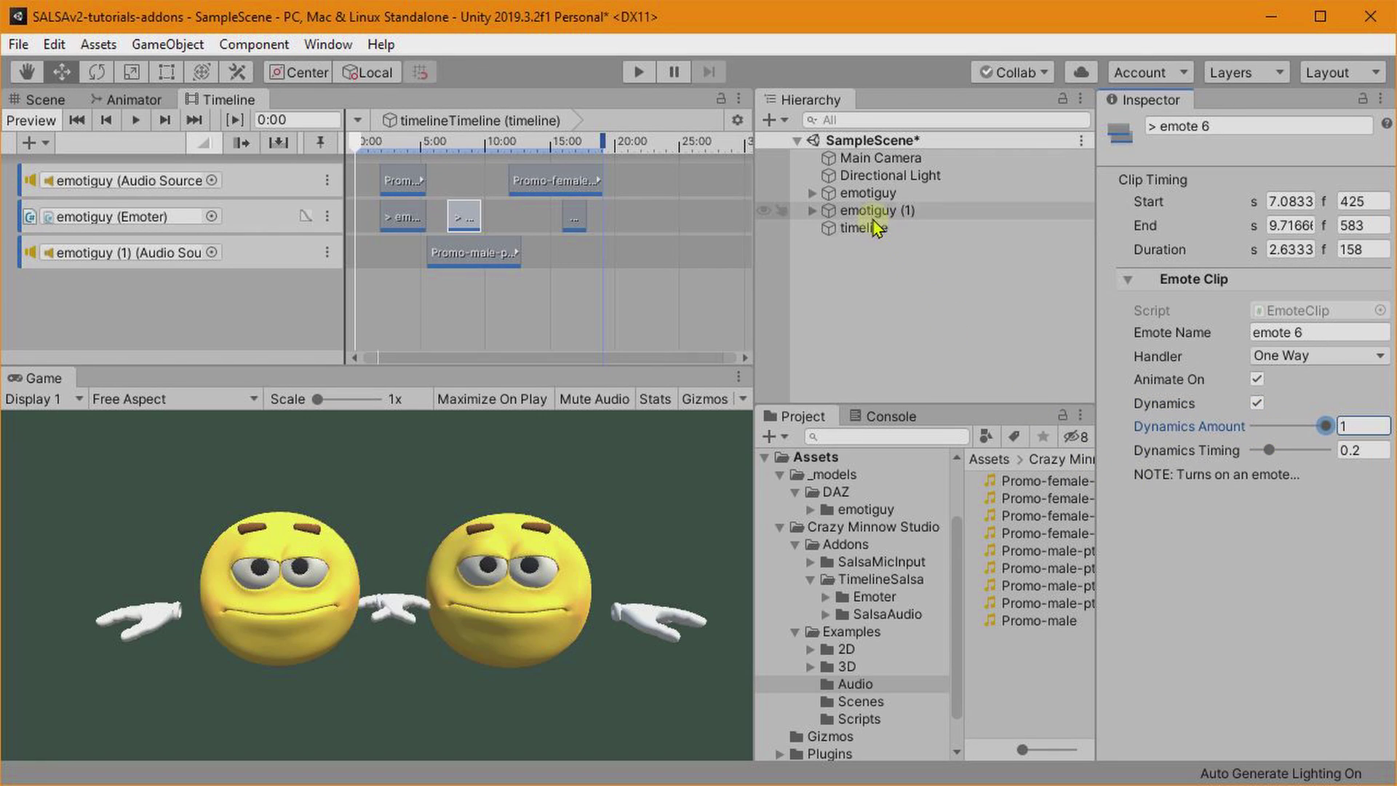
# Preview emote 6's surprised face on emotiguy, leave its Dynamics at 1, and reselect timeline.
pyautogui.click(866, 193)
pyautogui.scroll(-10, 1167, 548)
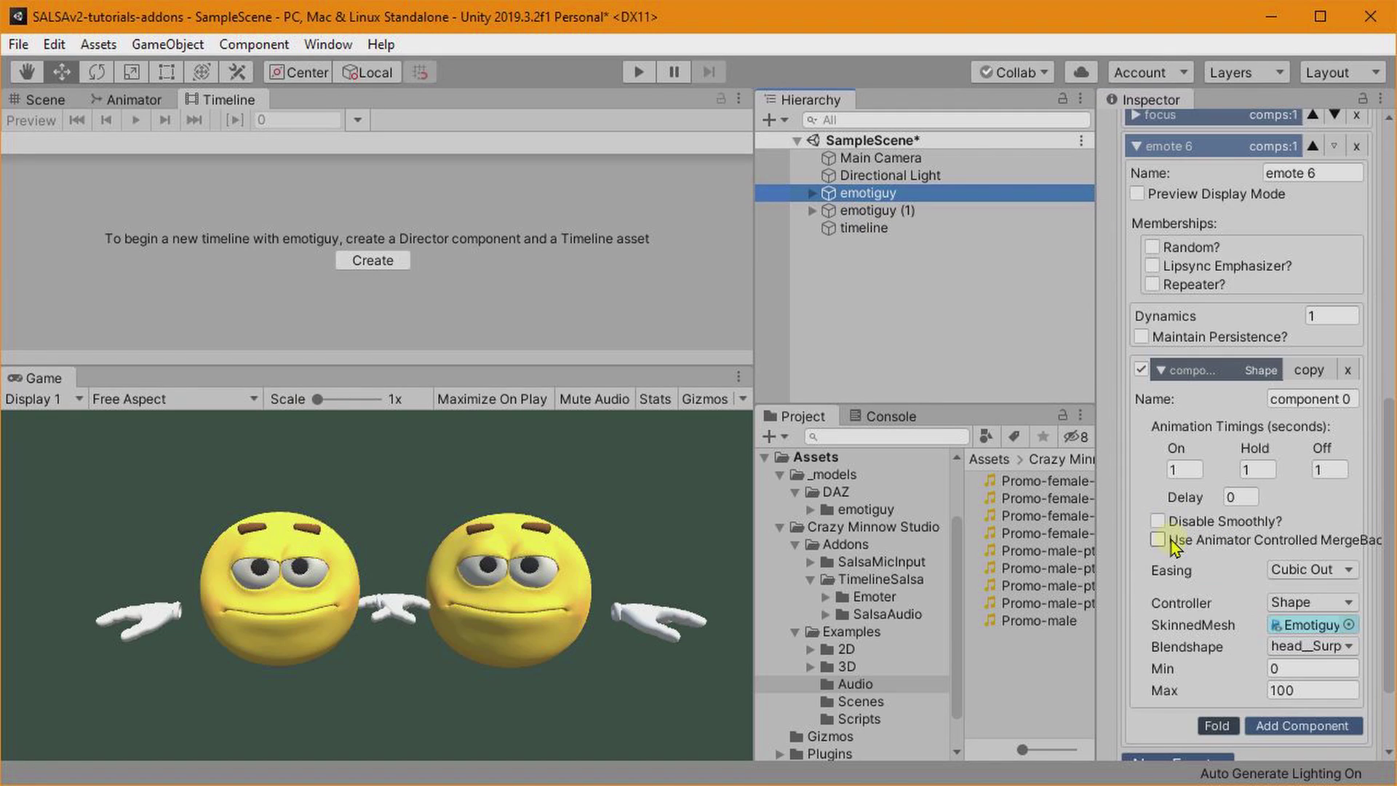
pyautogui.click(1136, 193)
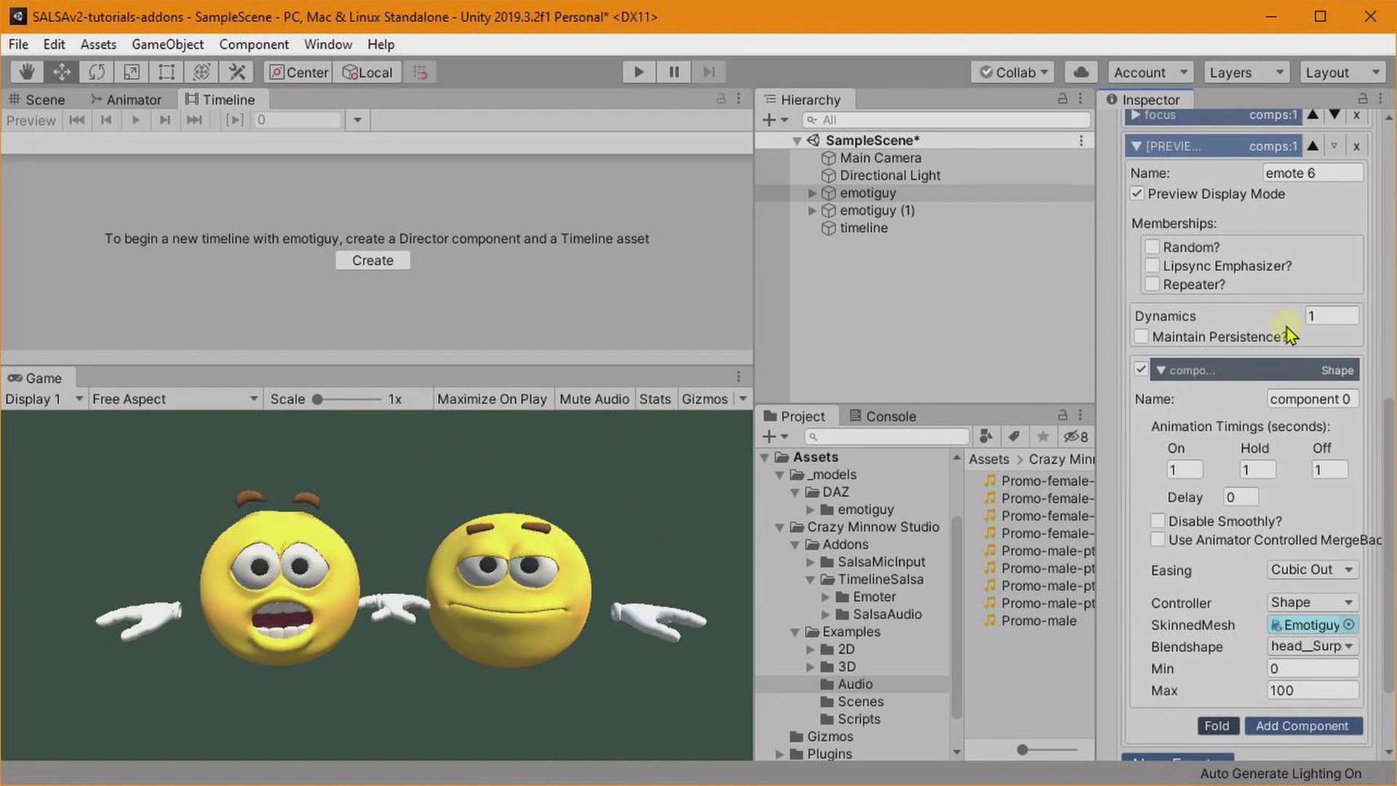
pyautogui.scroll(2, 1294, 413)
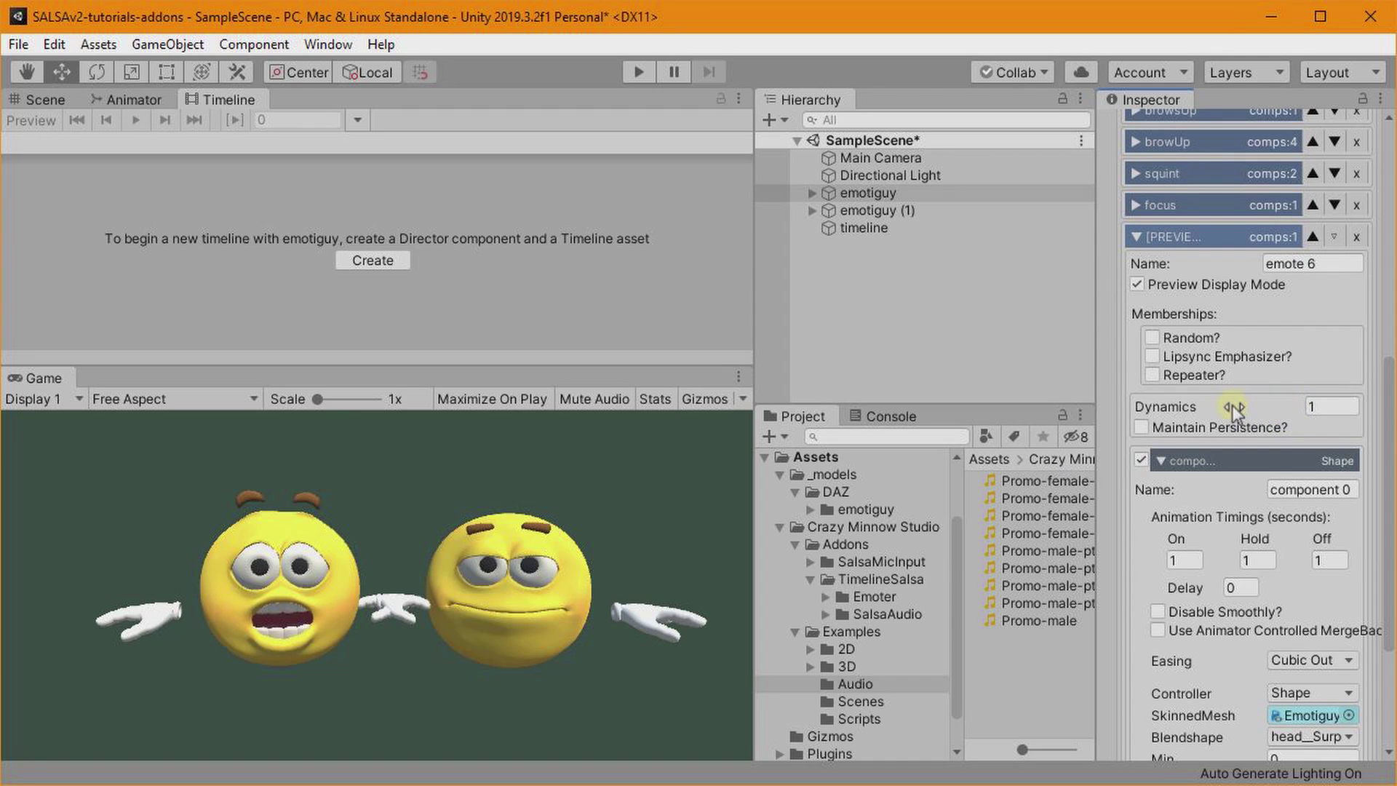
pyautogui.moveTo(1235, 409)
pyautogui.mouseDown()
pyautogui.moveTo(1141, 405)
pyautogui.moveTo(1135, 427)
pyautogui.moveTo(1217, 421)
pyautogui.mouseUp()
pyautogui.click(841, 228)
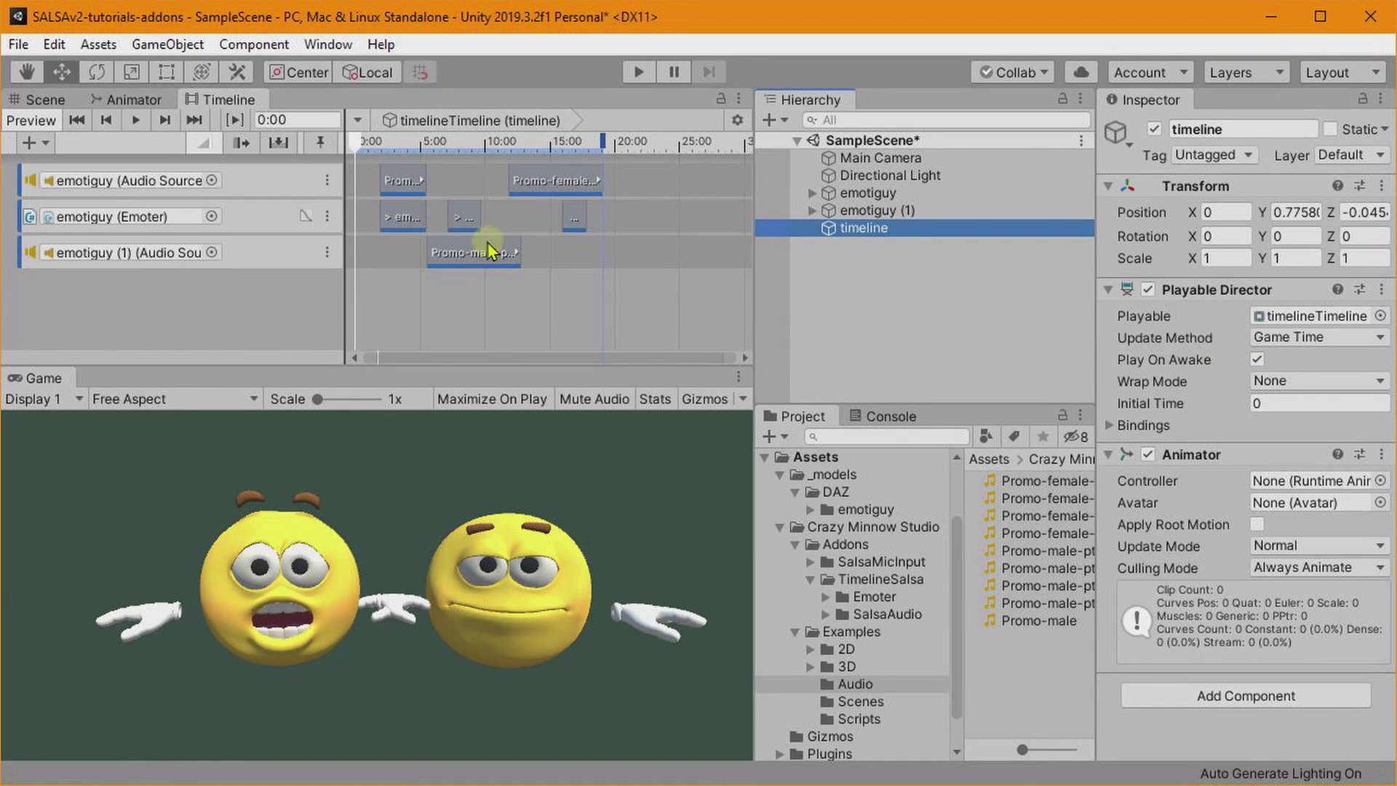
# Preview the emote 6 clip, lower its Dynamics Timing to 0.09, and replay the scene to compare.
pyautogui.click(463, 216)
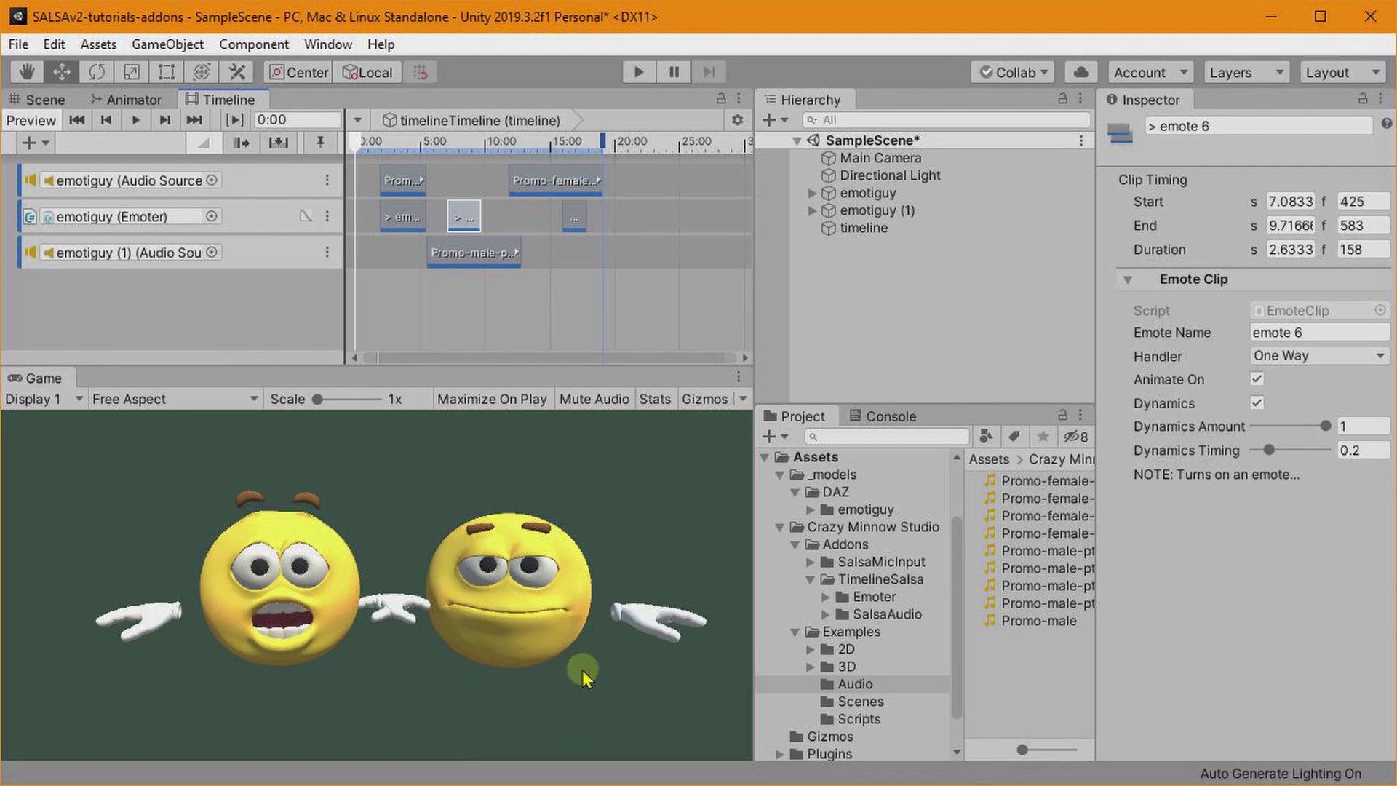
pyautogui.click(639, 72)
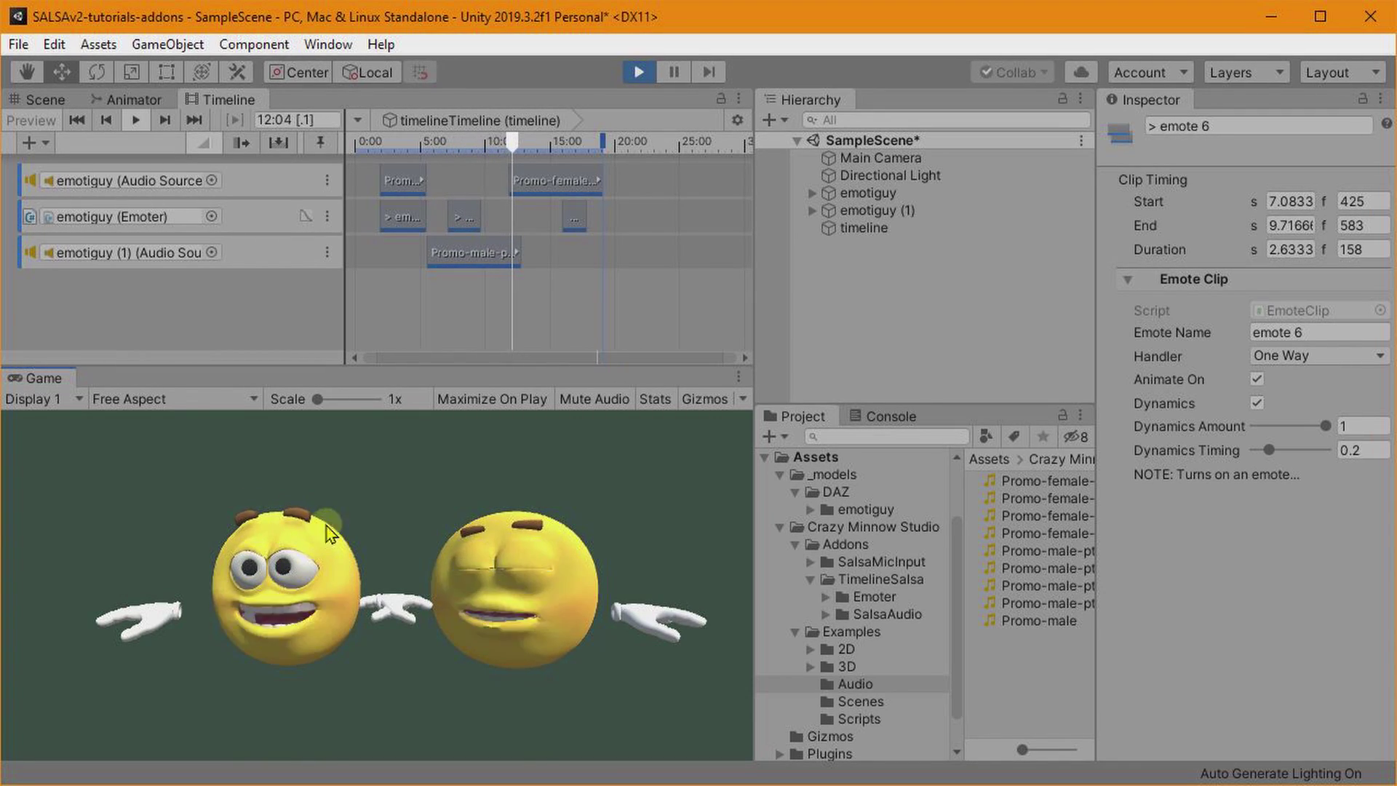
pyautogui.click(638, 72)
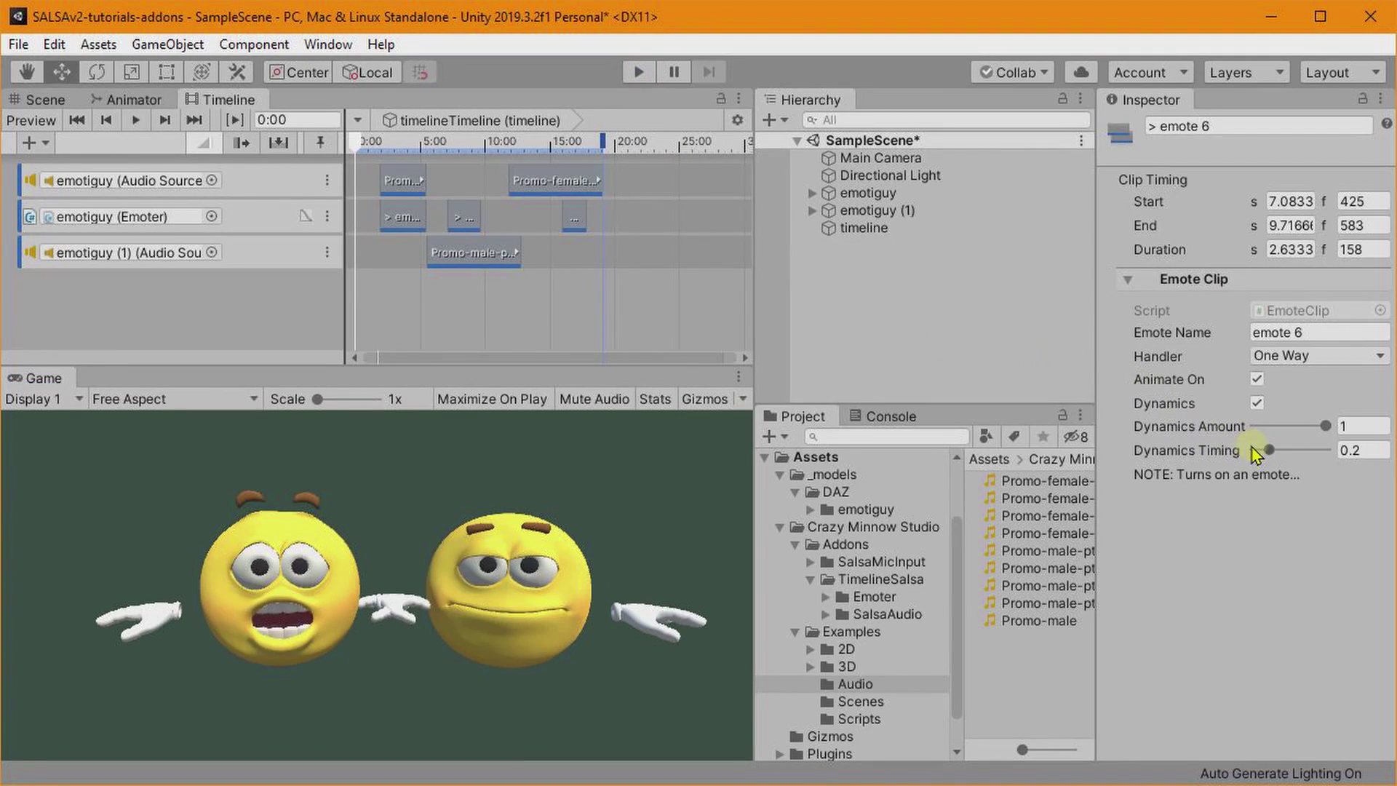
pyautogui.moveTo(1266, 449); pyautogui.dragTo(1262, 451)
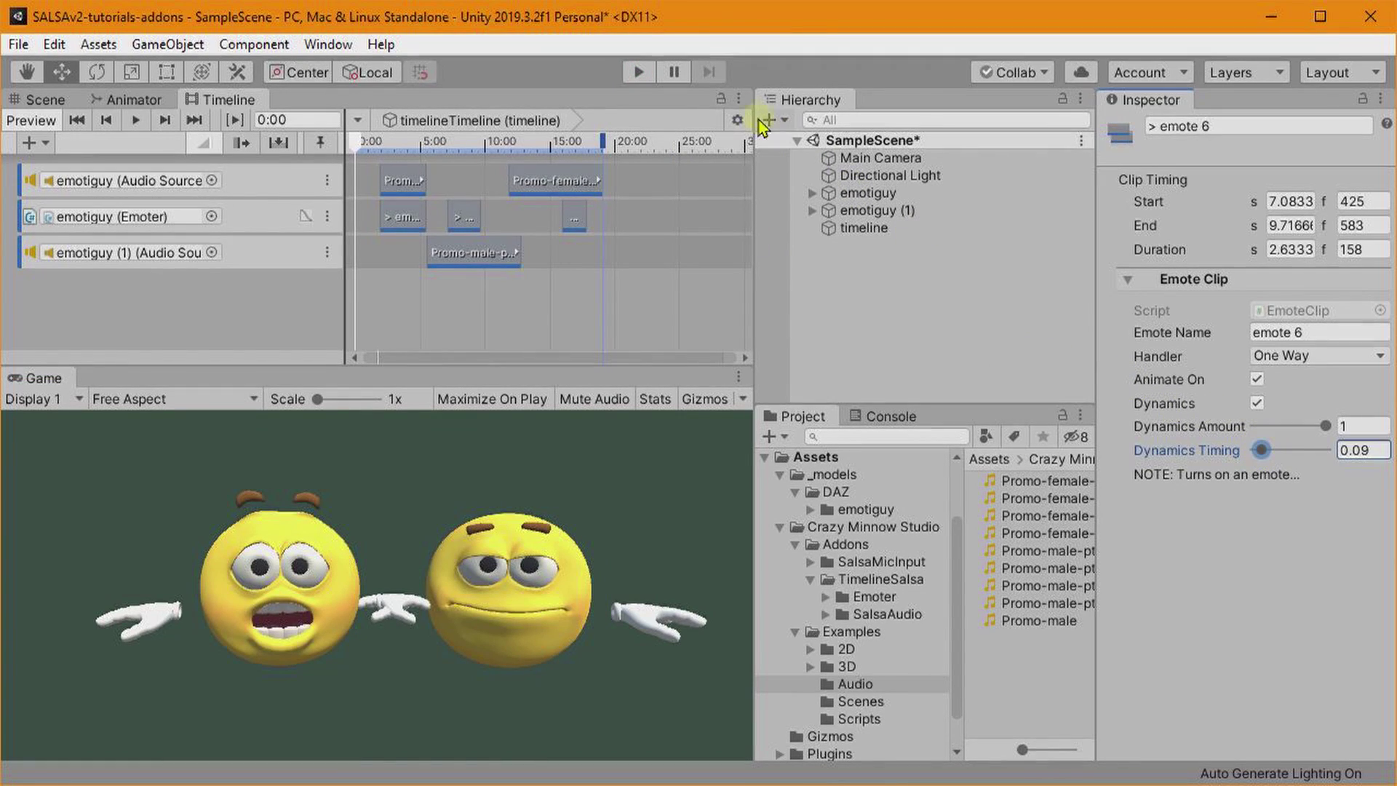
pyautogui.click(630, 70)
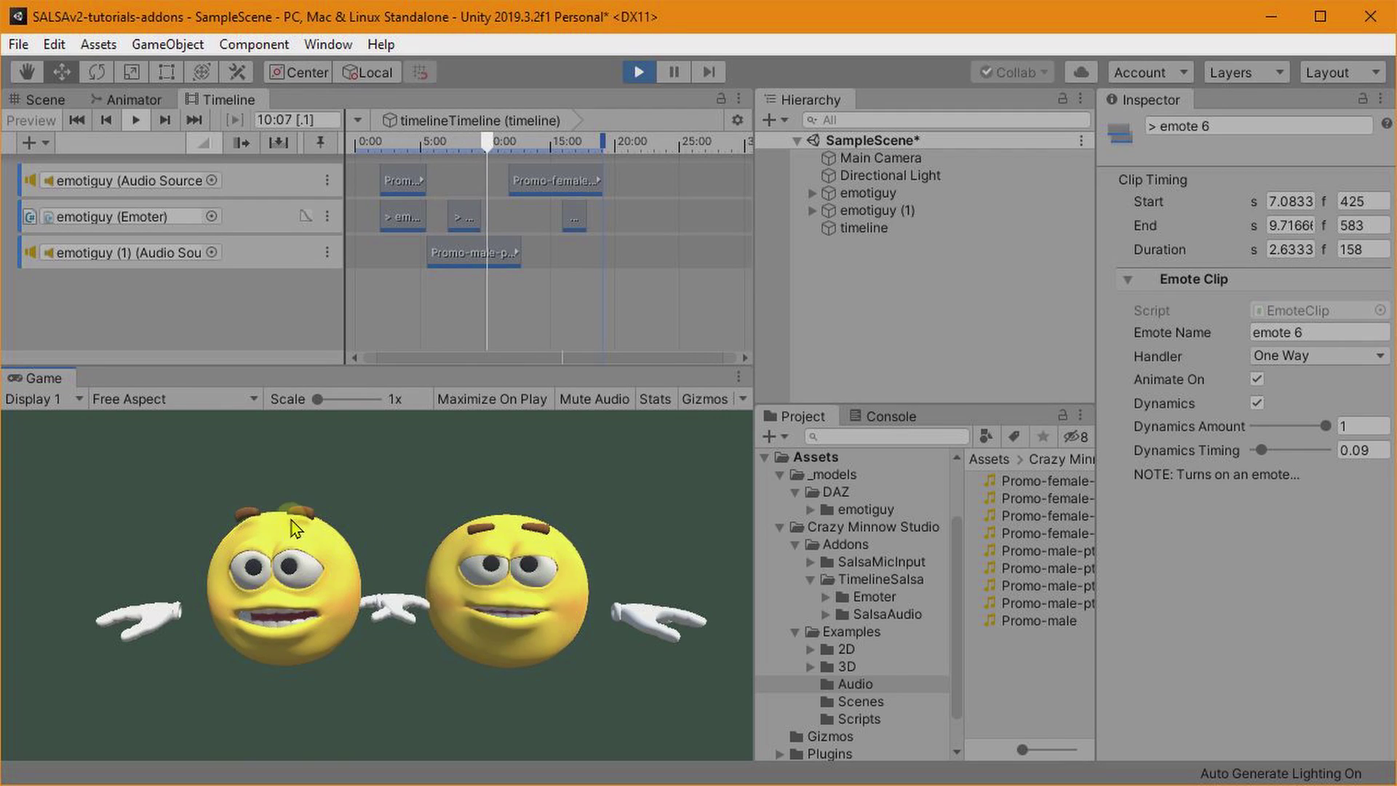
# Set emotiguy's emote 6 On and Off times to 0.1 s and disable its Preview Display Mode.
pyautogui.click(639, 71)
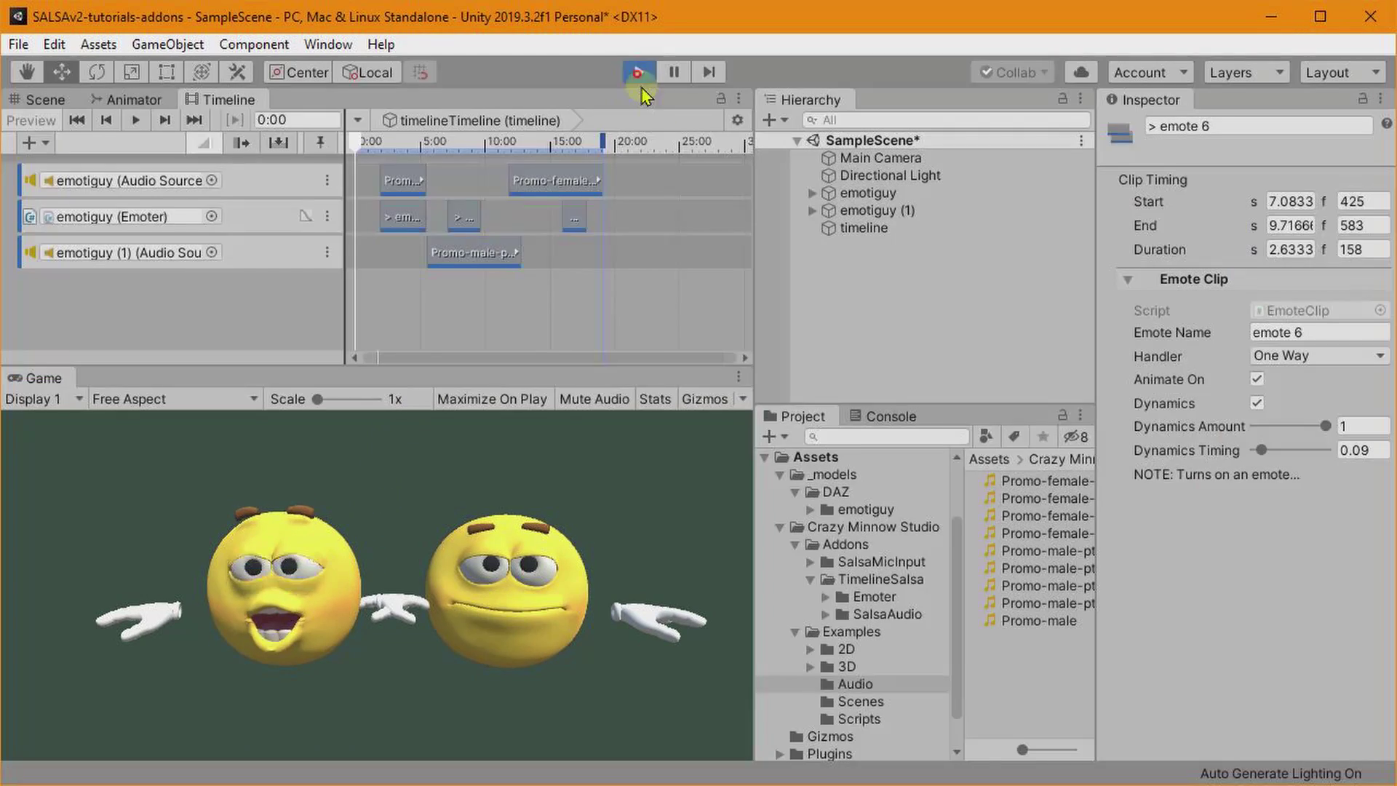
pyautogui.click(867, 193)
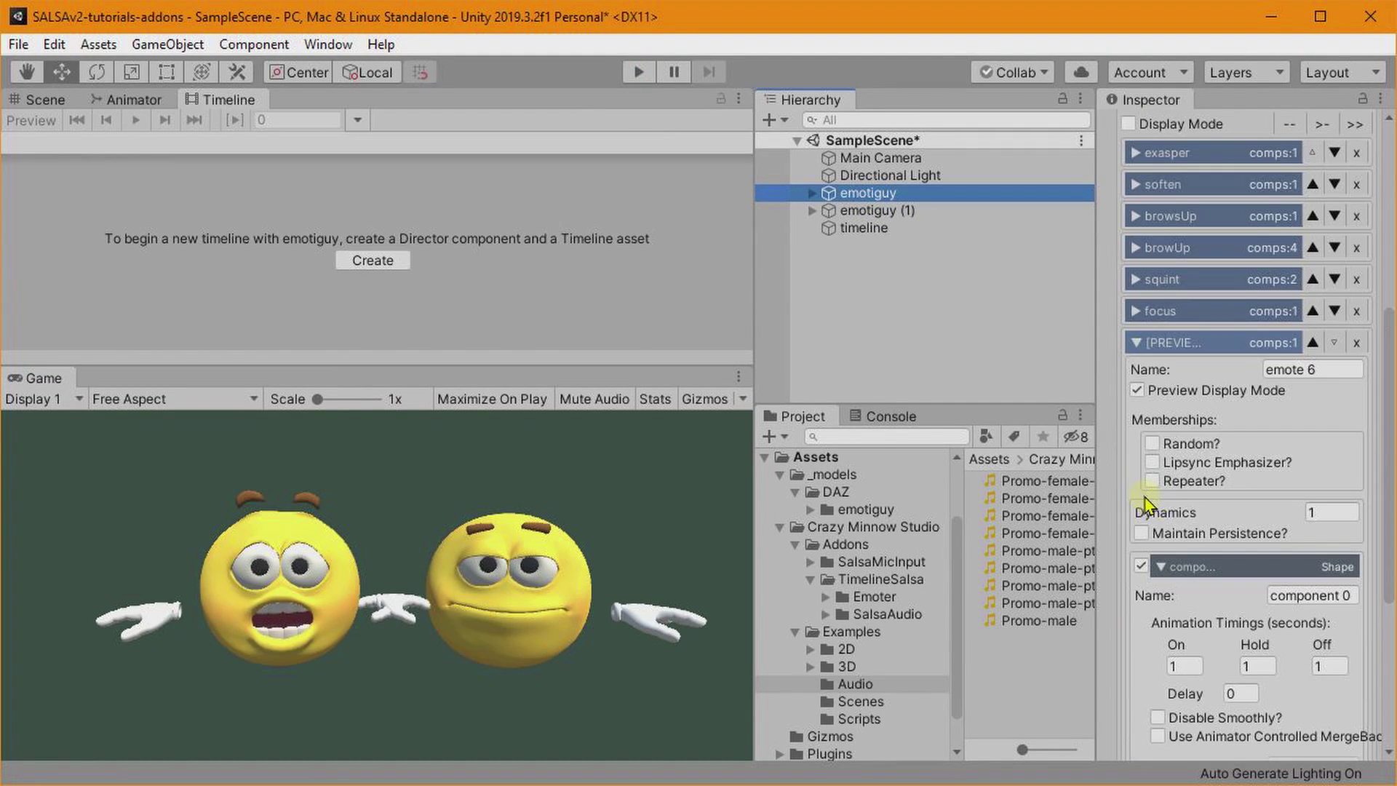
pyautogui.scroll(-5, 1208, 529)
pyautogui.click(1186, 469)
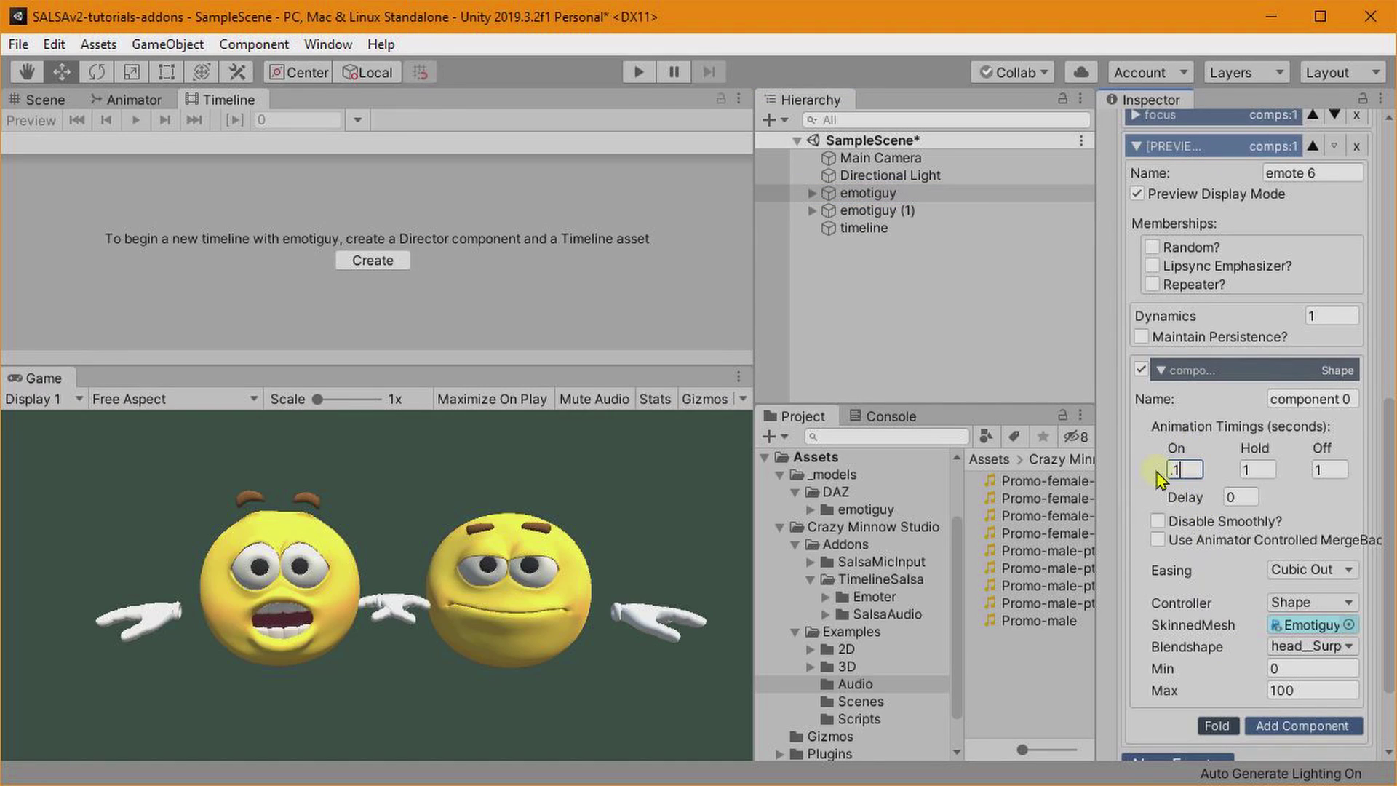
pyautogui.click(862, 227)
pyautogui.click(859, 192)
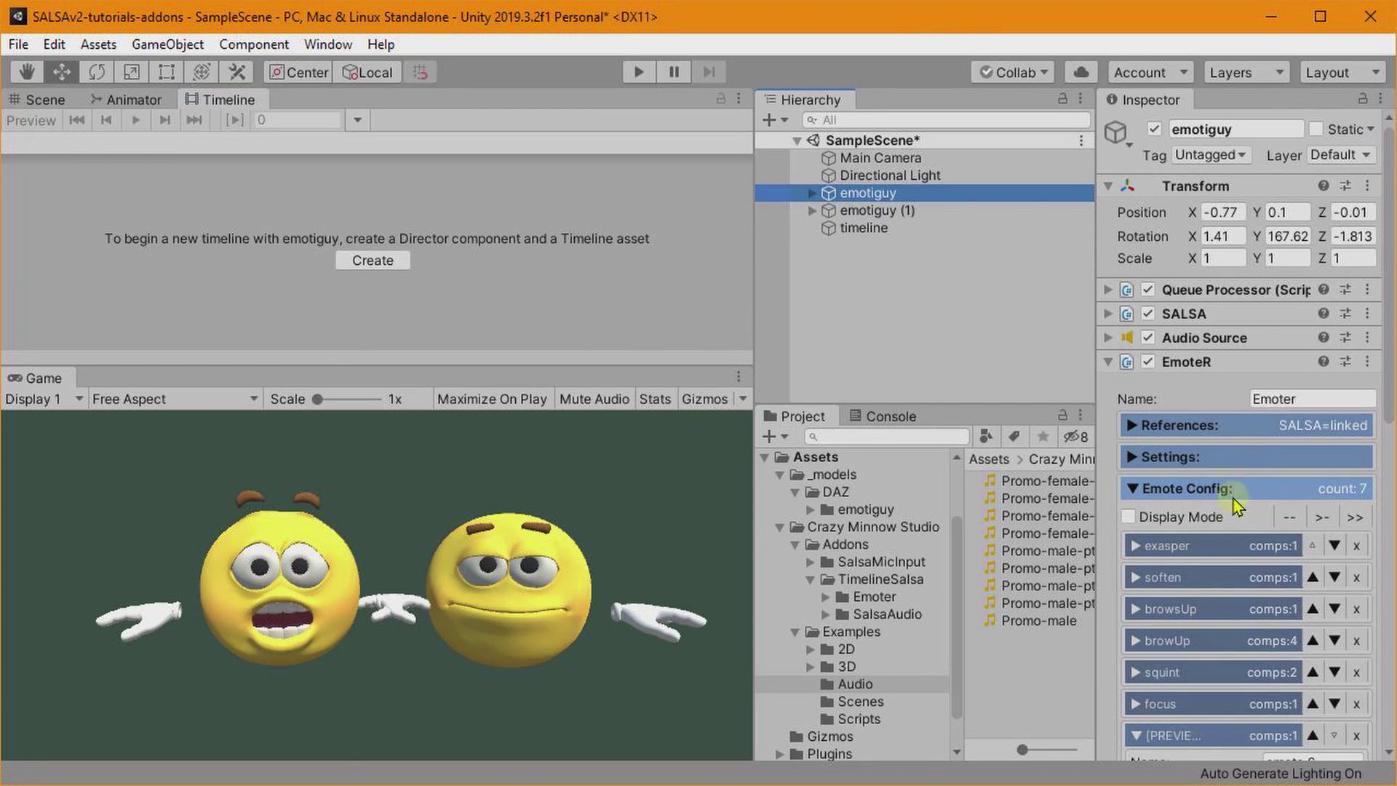
pyautogui.scroll(-10, 1220, 482)
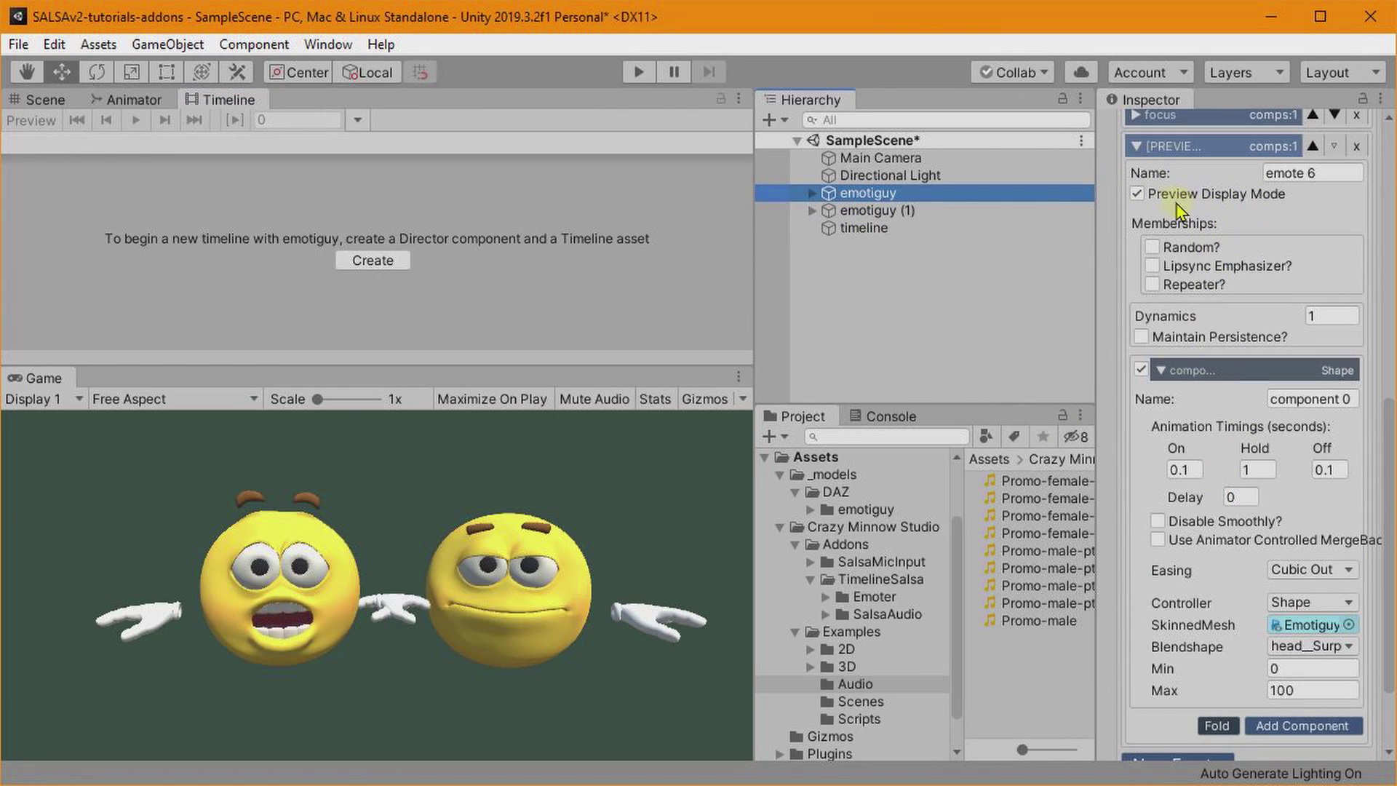
pyautogui.click(1136, 194)
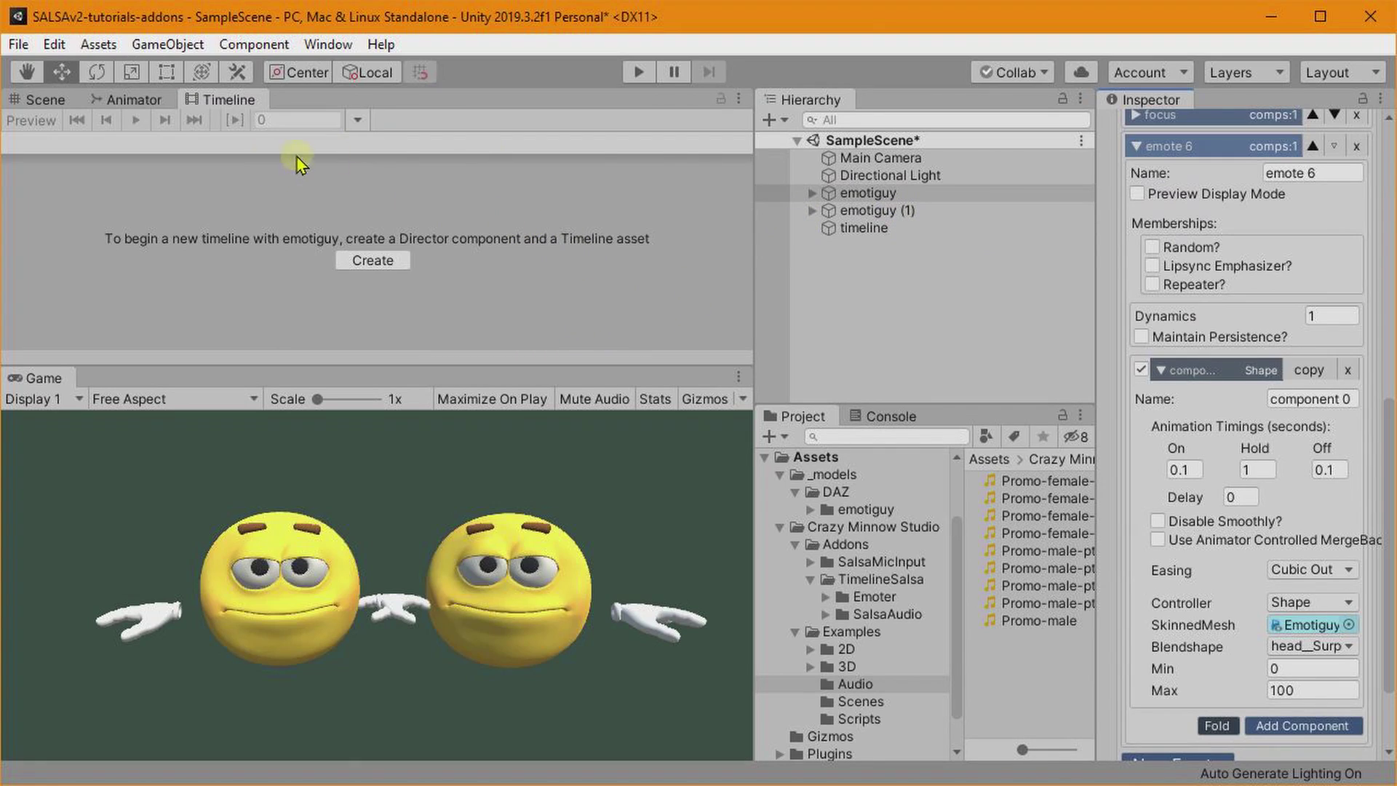
# Run the scene to watch the quicker emote 6 timings, then stop playback.
pyautogui.click(862, 227)
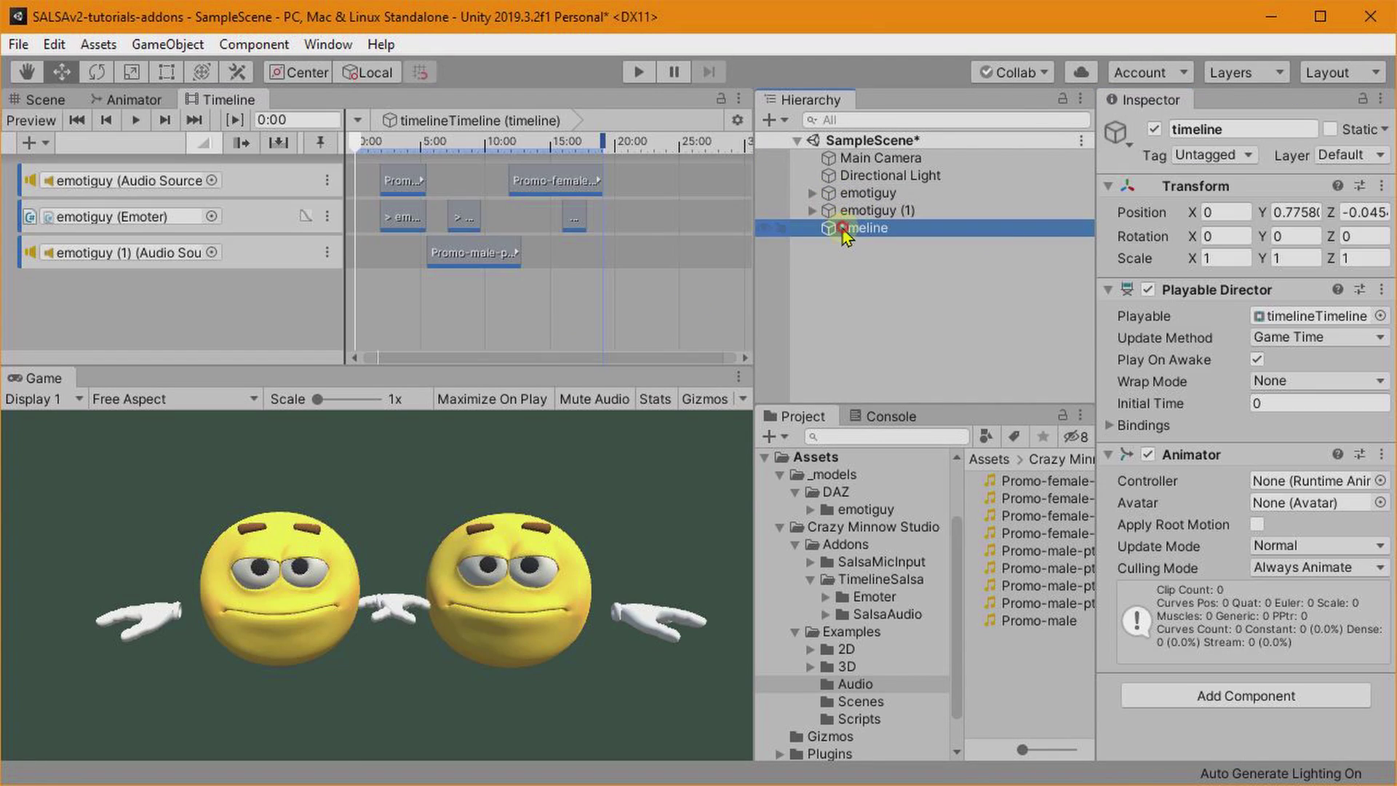
pyautogui.click(641, 71)
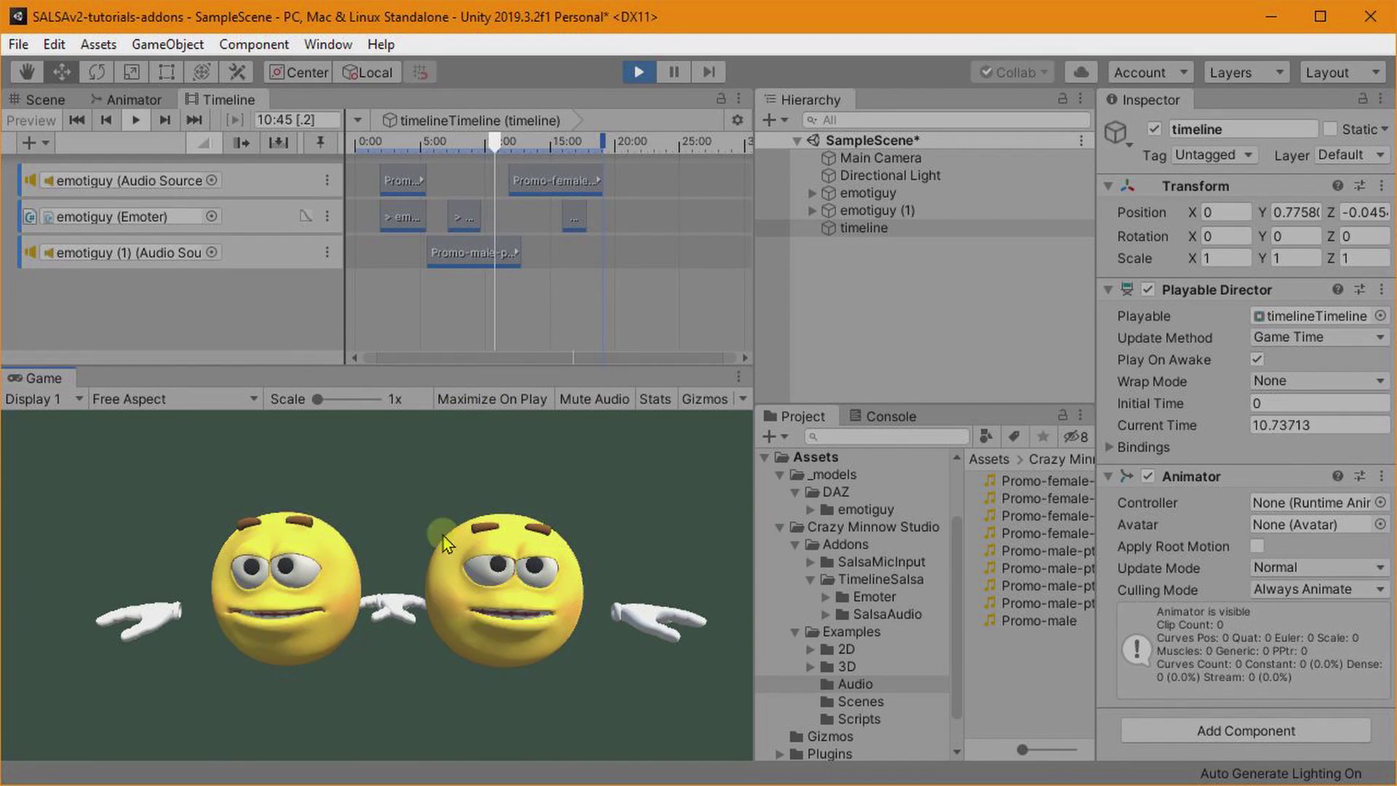
pyautogui.click(639, 72)
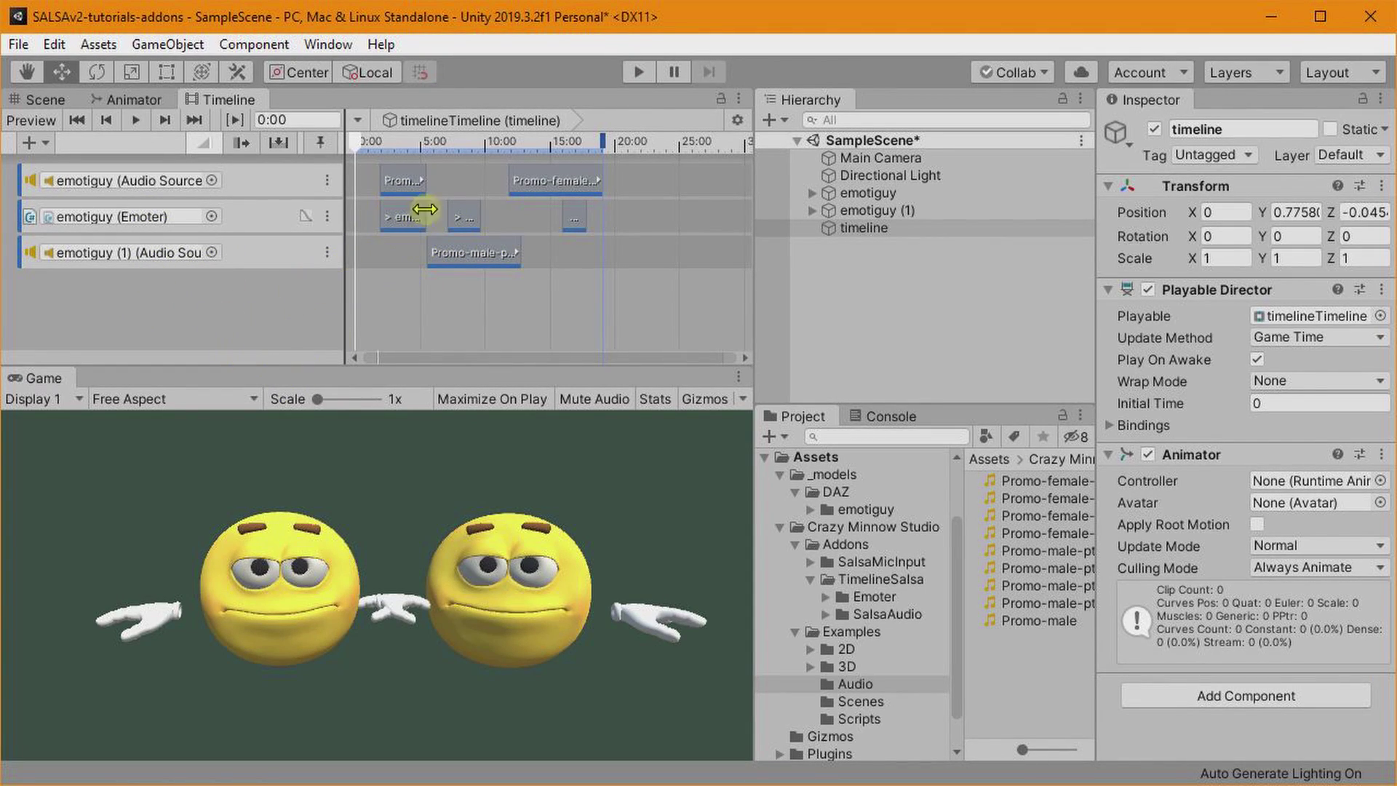
# Add a CrazyMinnow.SALSA.Timeline Emote Track and bind emotiguy to it.
pyautogui.rightClick(230, 309)
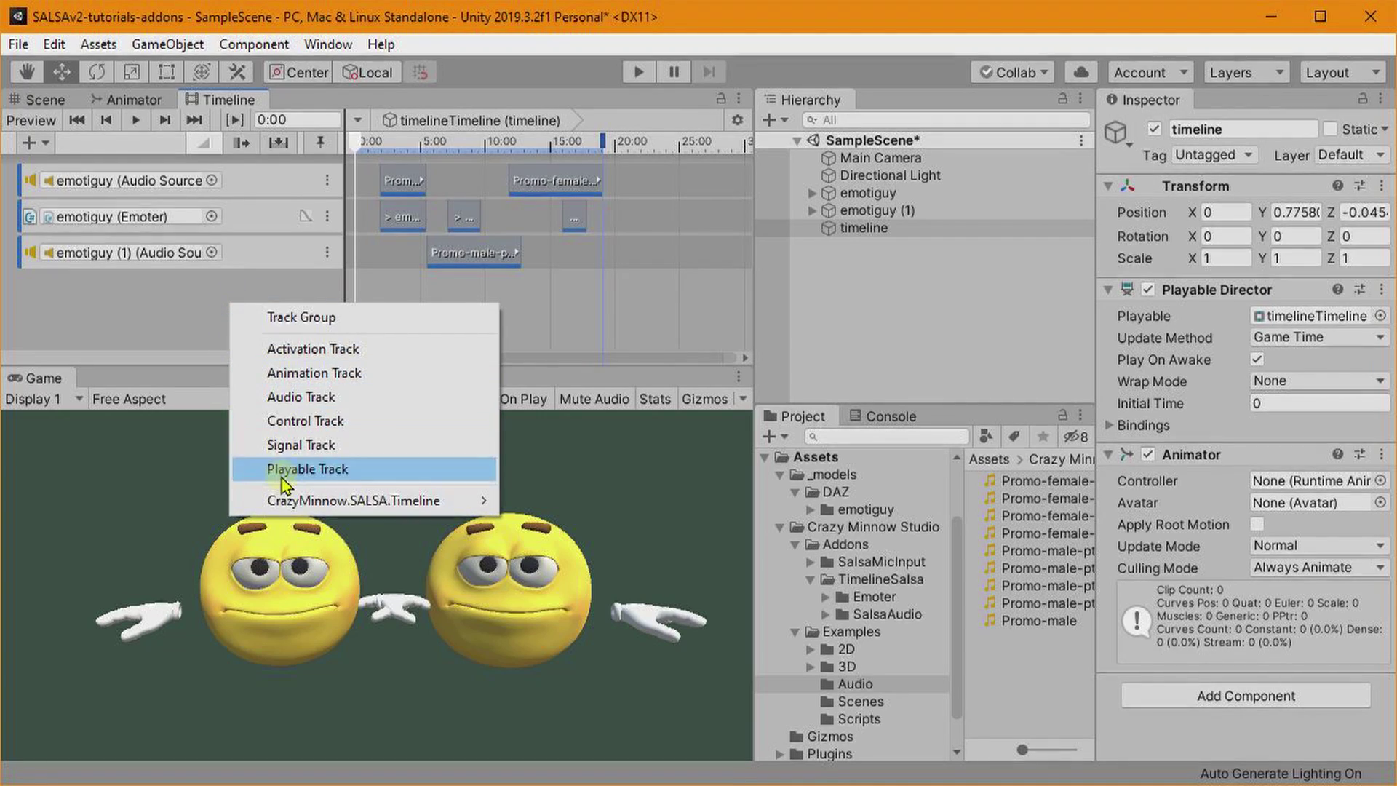
pyautogui.moveTo(361, 500)
pyautogui.click(538, 500)
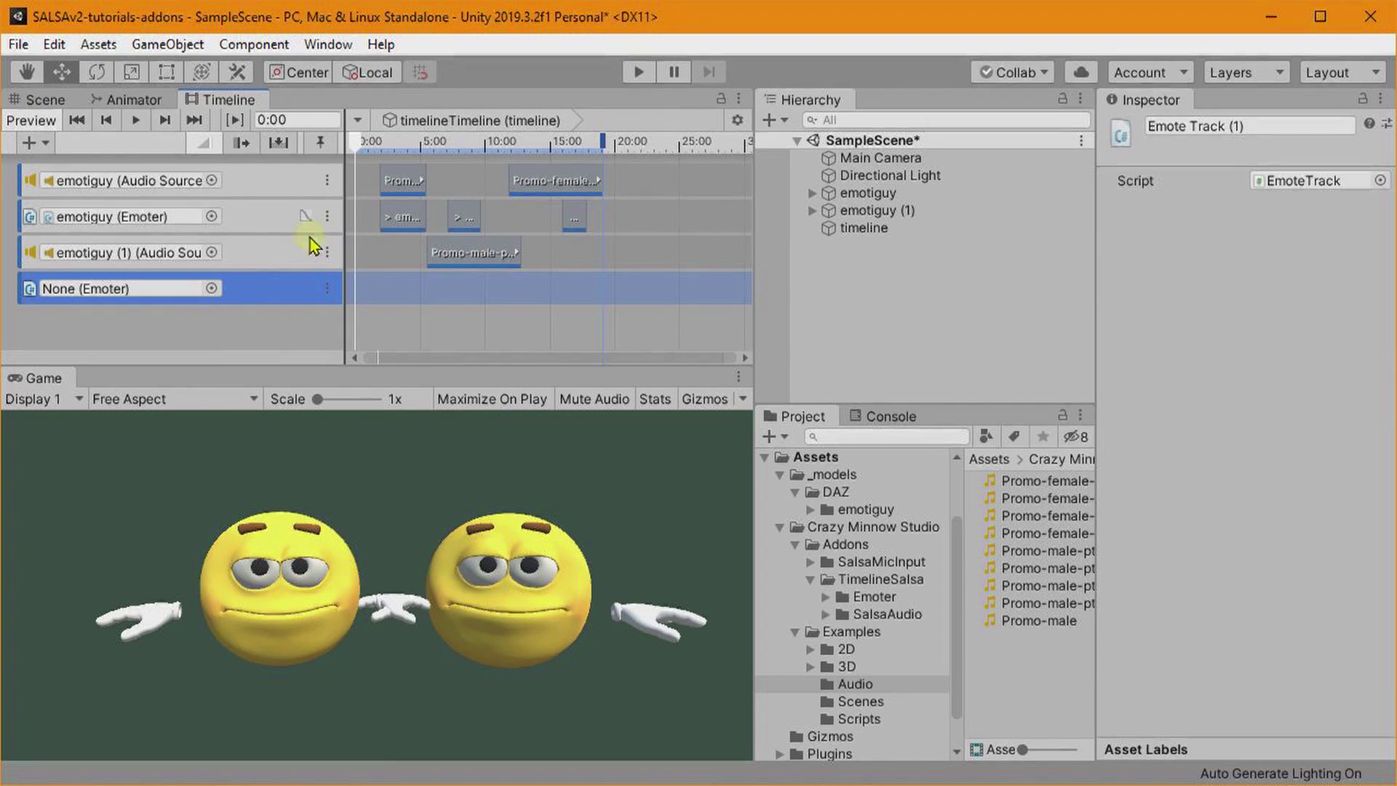
pyautogui.moveTo(848, 210); pyautogui.dragTo(186, 299)
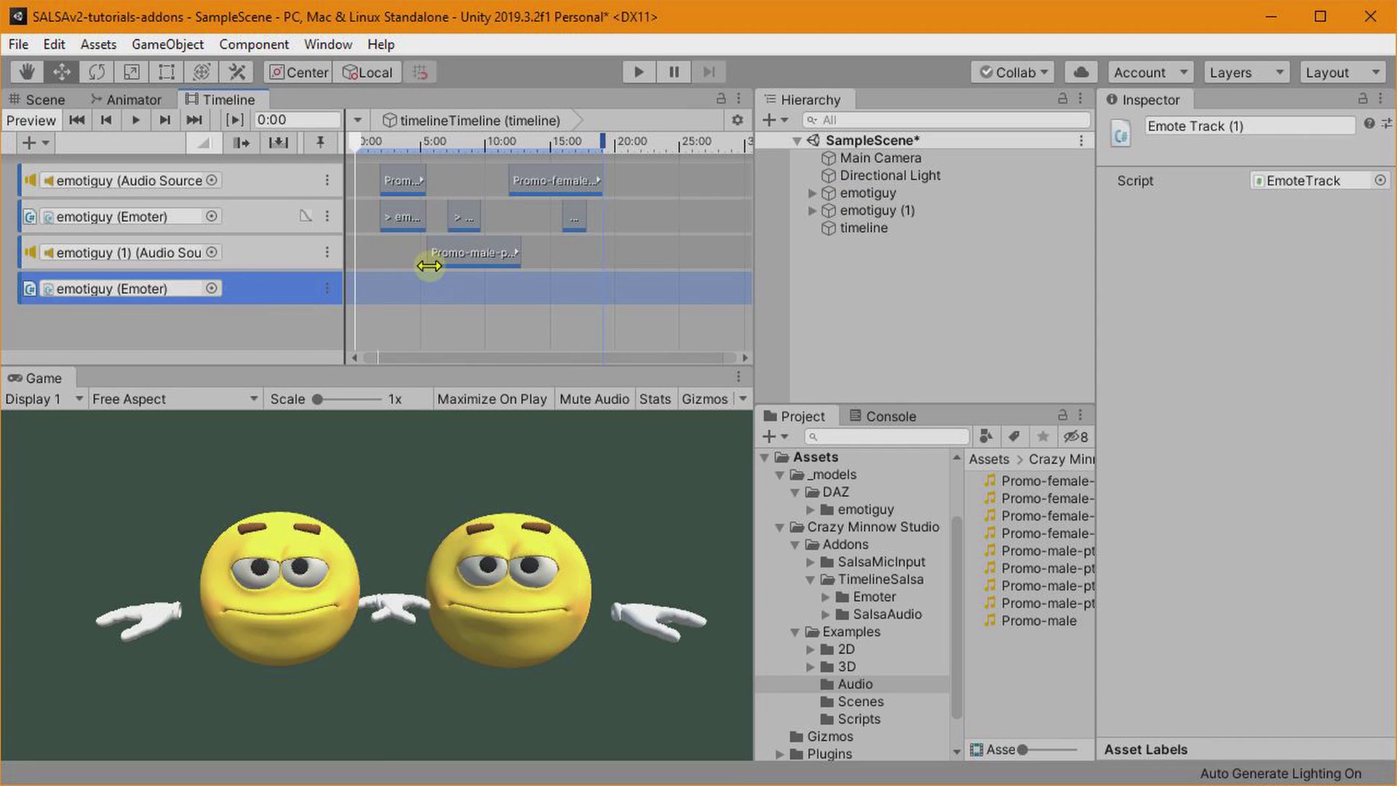
# Move the emotiguy (1) audio track below the new Emote track and select emotiguy.
pyautogui.click(124, 288)
pyautogui.moveTo(30, 252); pyautogui.dragTo(29, 318)
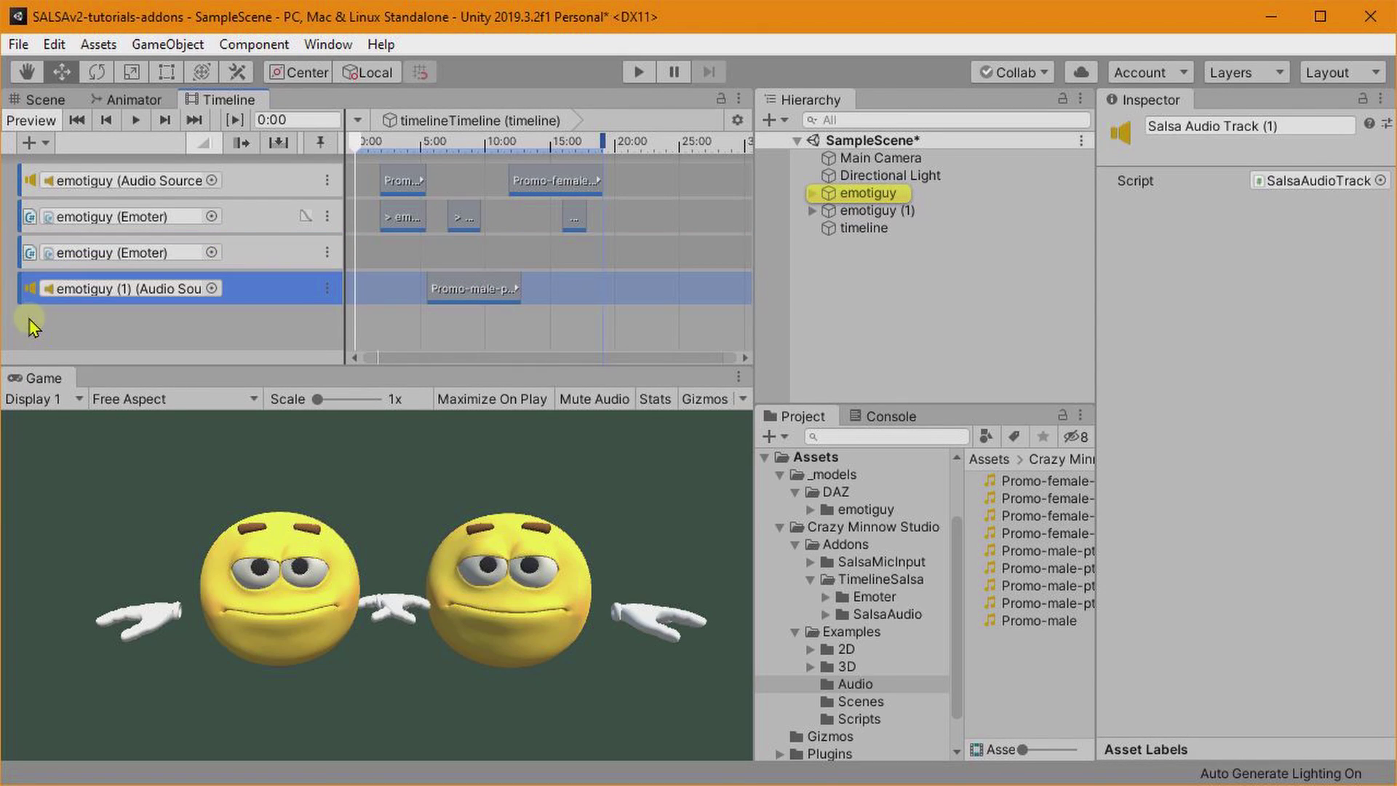
pyautogui.click(101, 253)
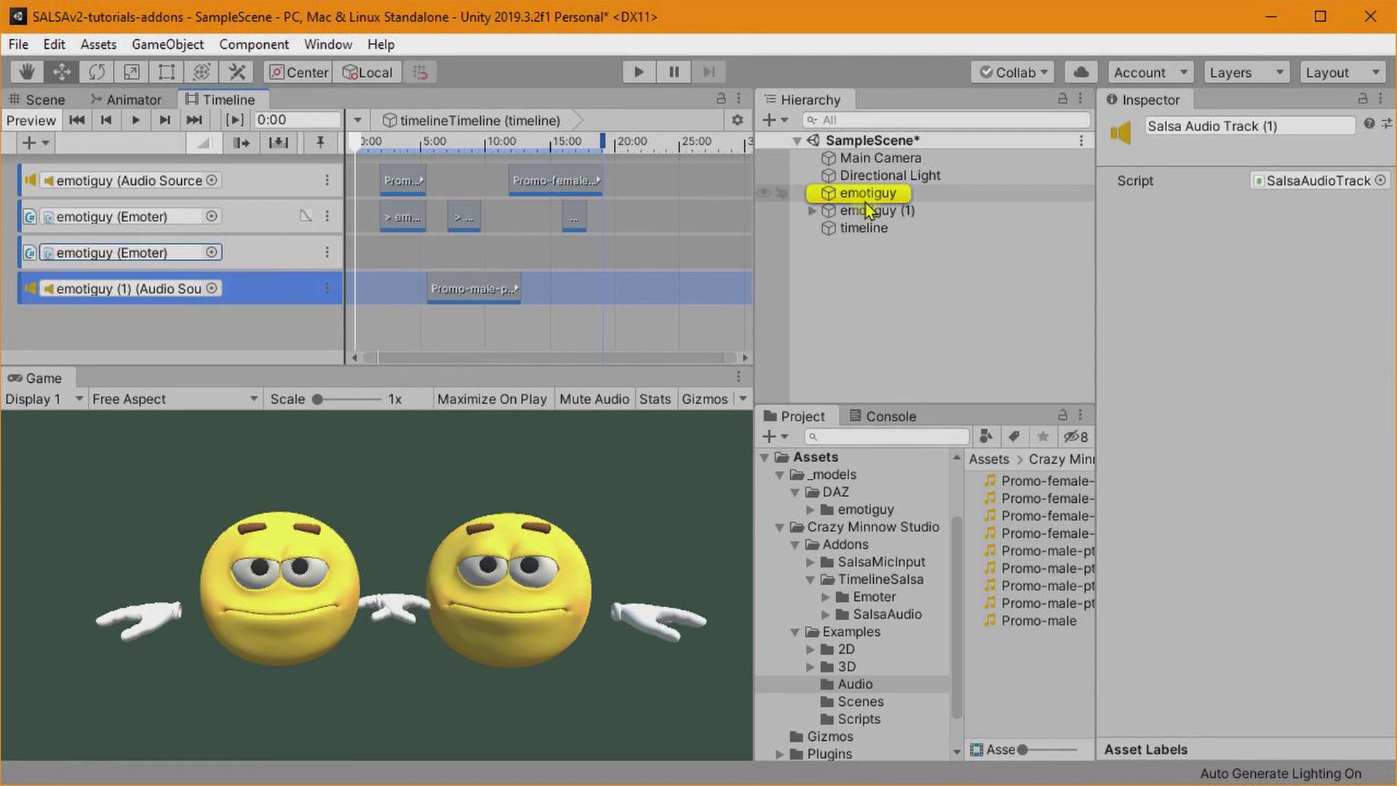
pyautogui.click(844, 192)
# Create emote 7 on emotiguy using the head_Tongue blendshape, briefly previewing it on the face.
pyautogui.scroll(-10, 1299, 660)
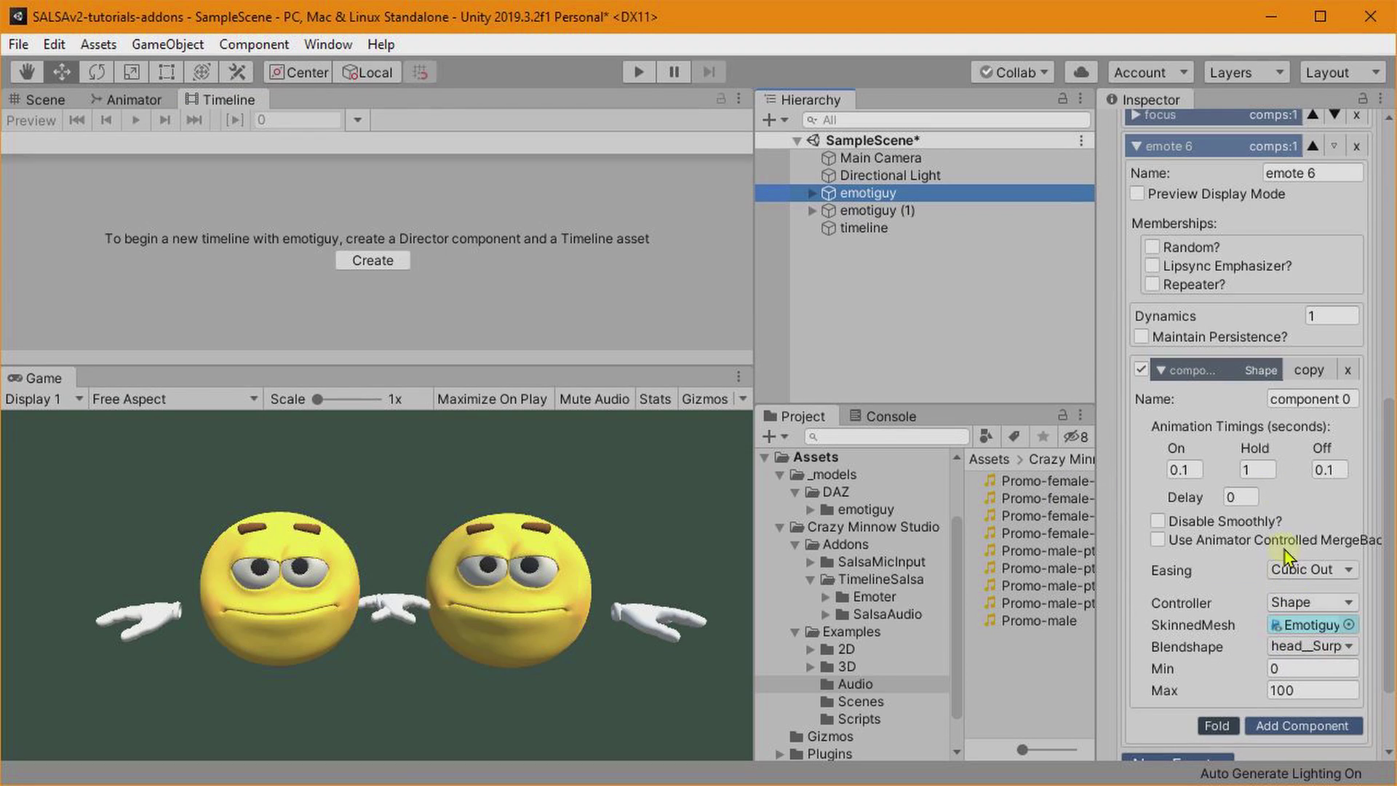
pyautogui.click(1136, 146)
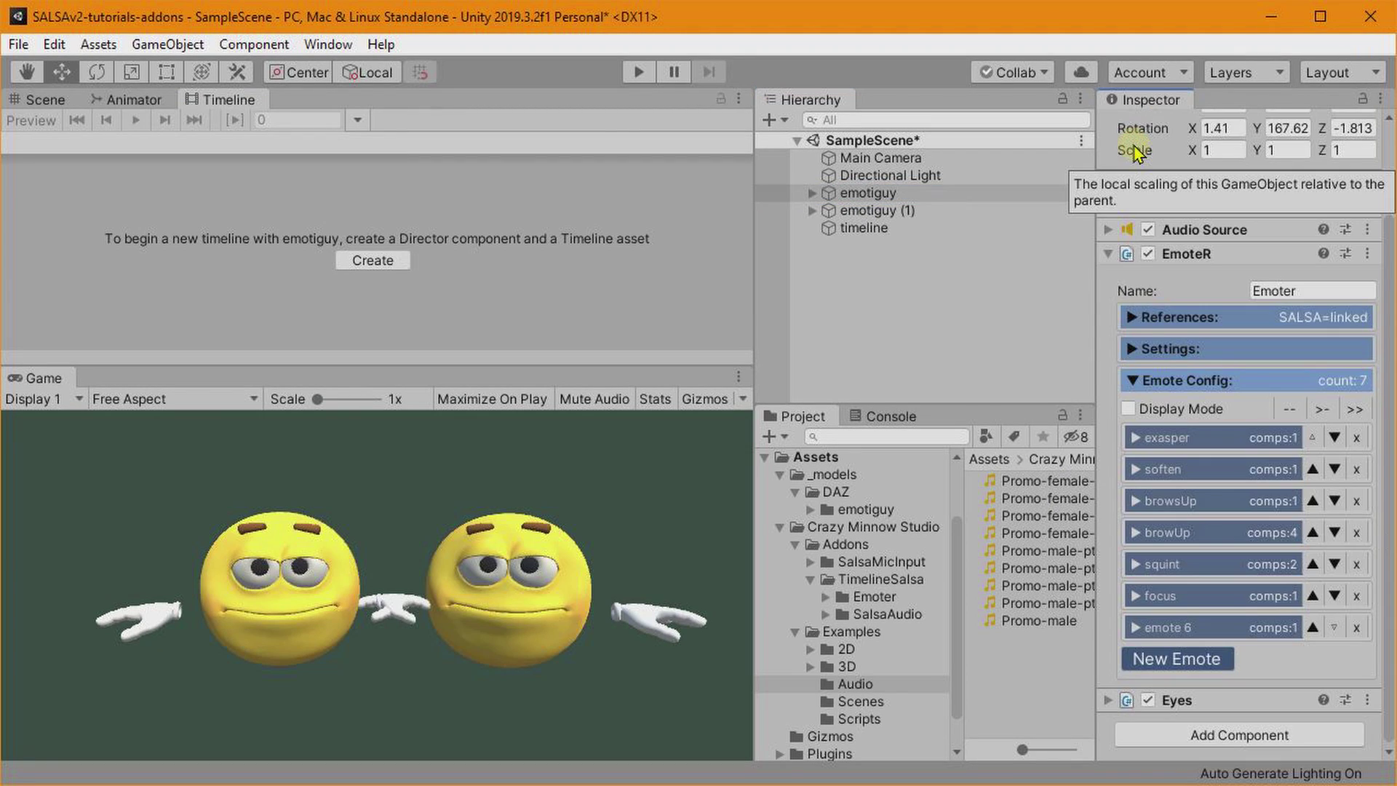
pyautogui.click(1184, 659)
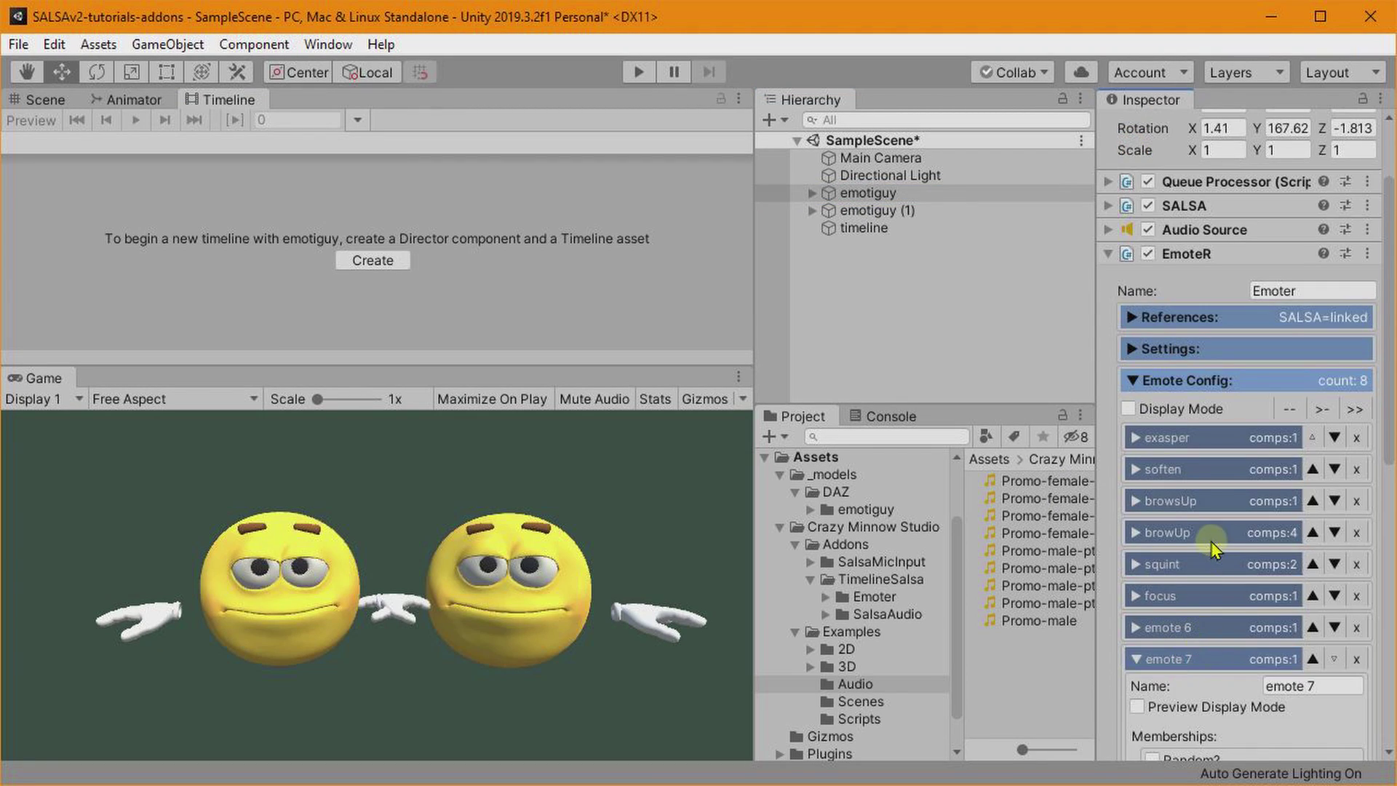
pyautogui.scroll(-5, 1212, 541)
pyautogui.scroll(-3, 1223, 638)
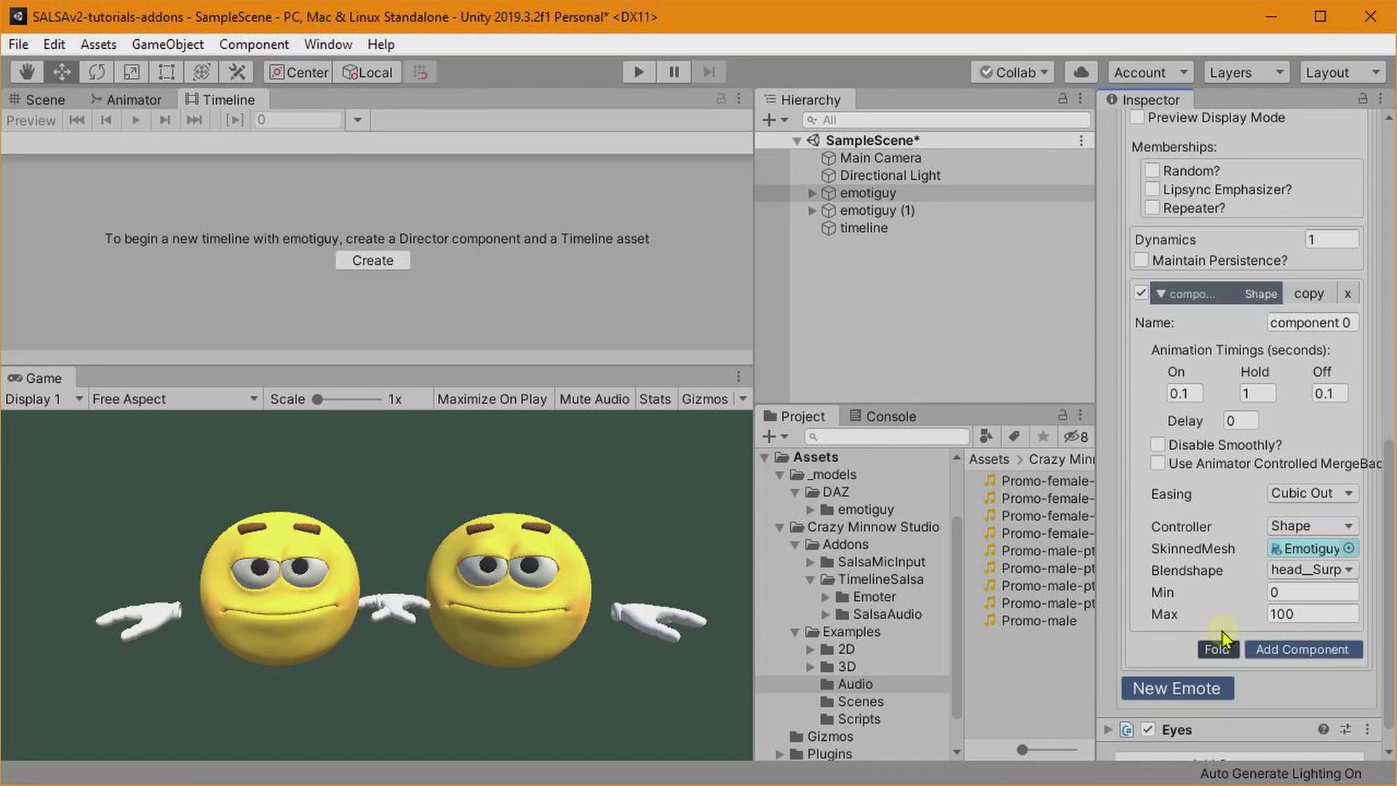
pyautogui.click(1302, 571)
pyautogui.click(1179, 465)
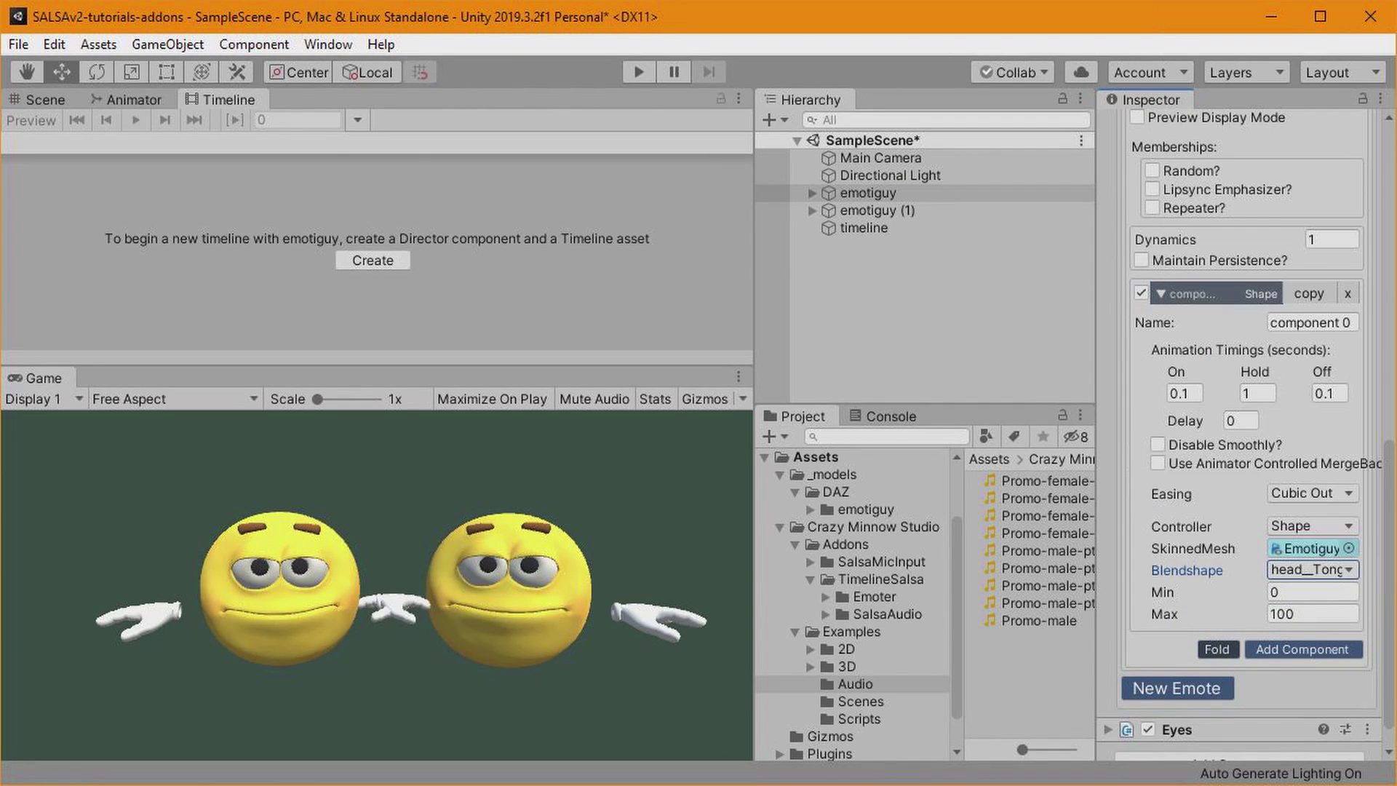
pyautogui.click(1137, 119)
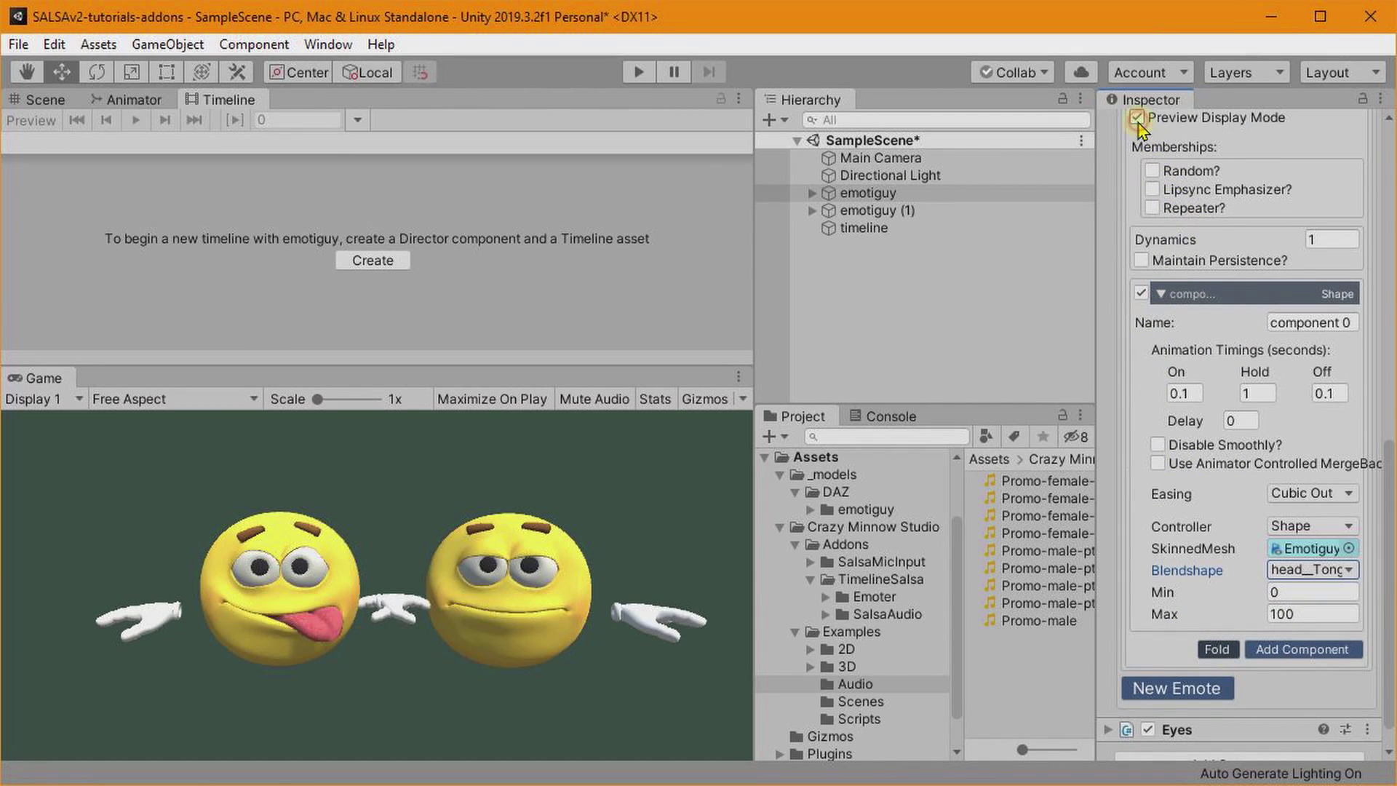
pyautogui.click(1137, 118)
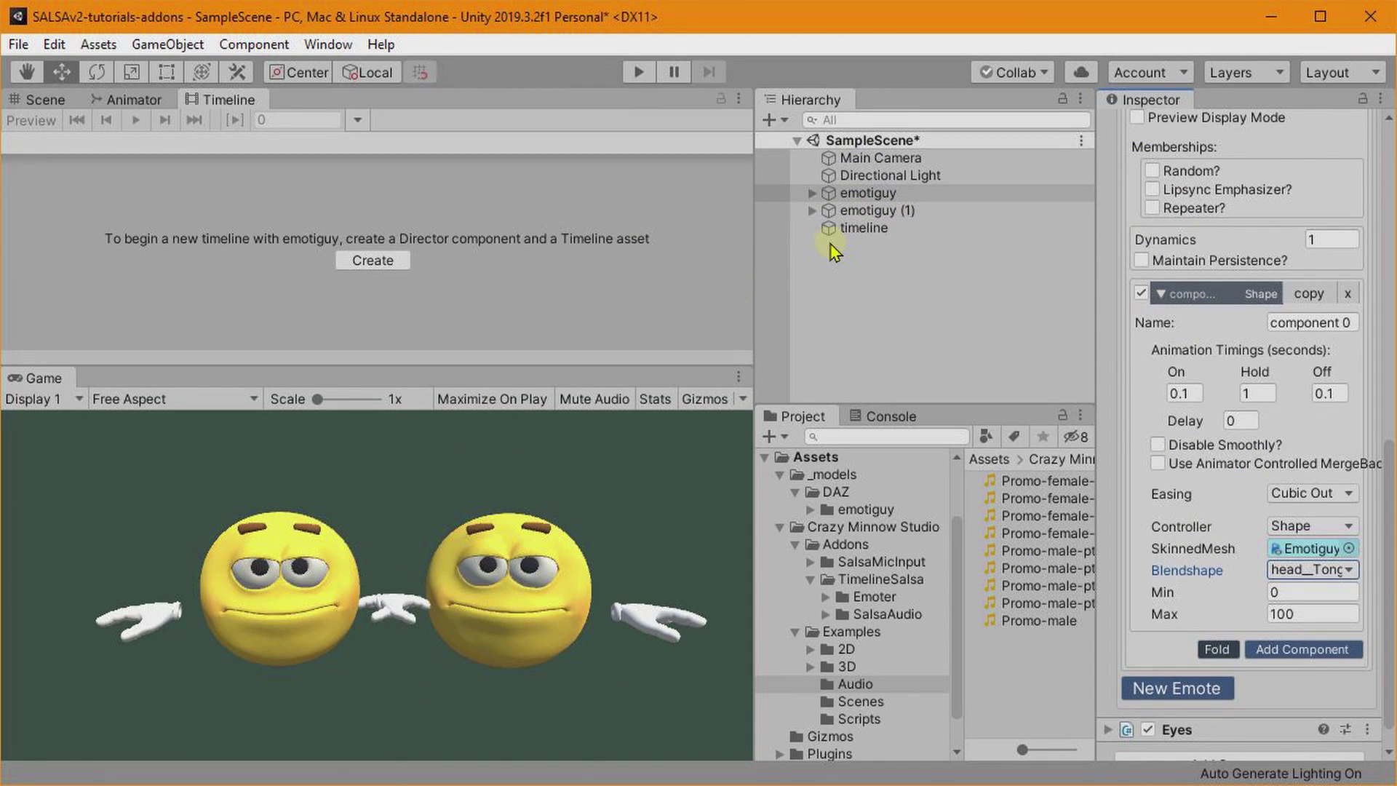
pyautogui.click(864, 228)
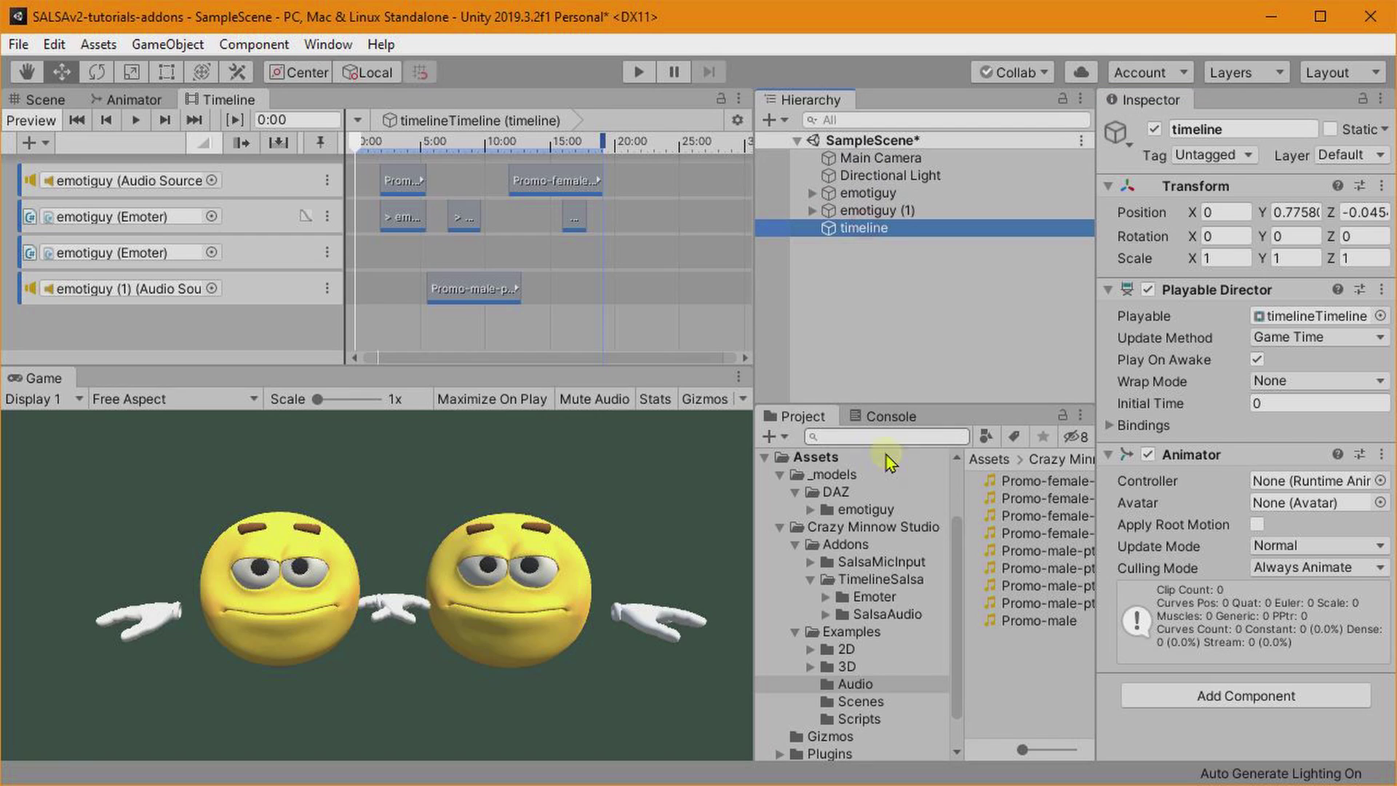
# Add an emote 7 clip: One Way handler, dynamics on at 0.14, starting at 2.08 s.
pyautogui.rightClick(432, 256)
pyautogui.click(511, 428)
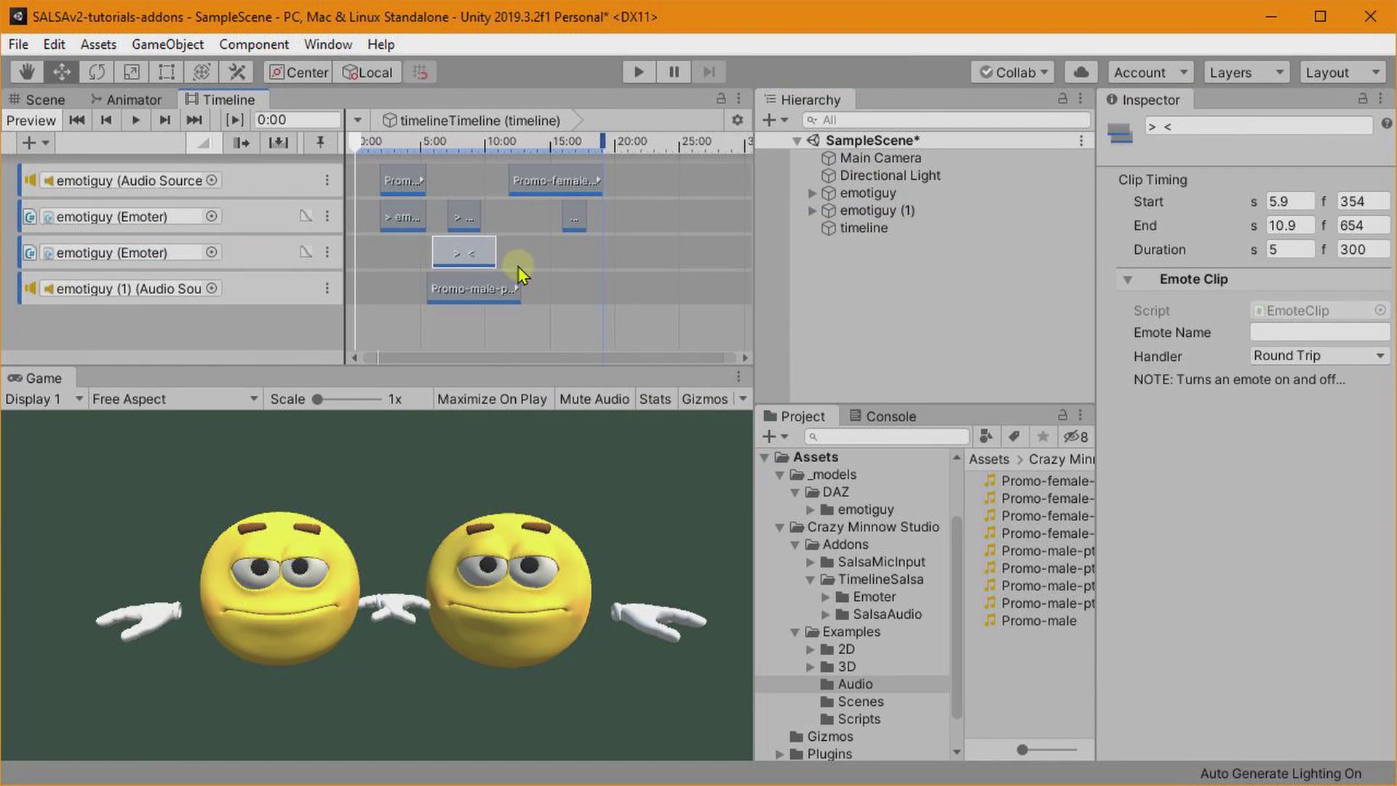
pyautogui.click(1279, 332)
pyautogui.write('emote 7')
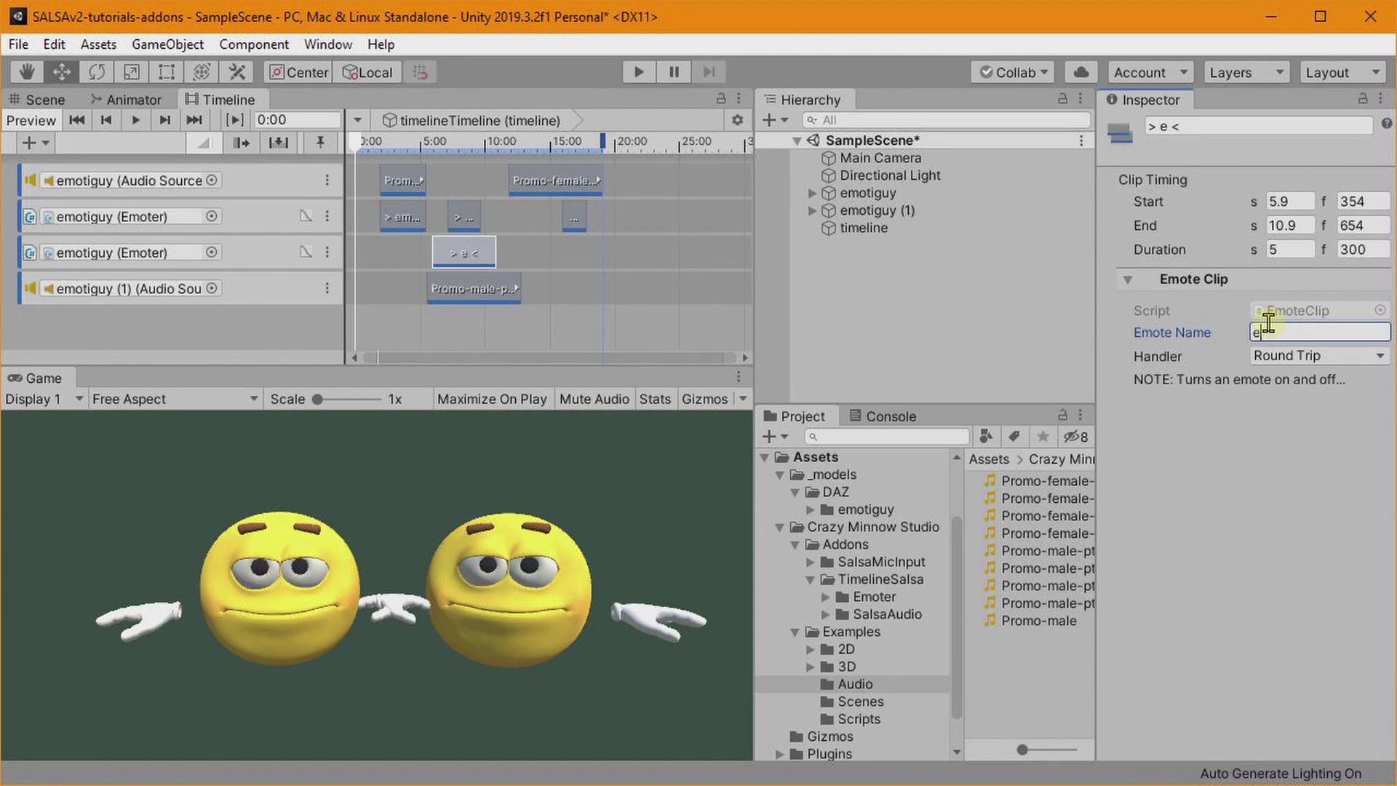
pyautogui.click(1331, 357)
pyautogui.click(1324, 373)
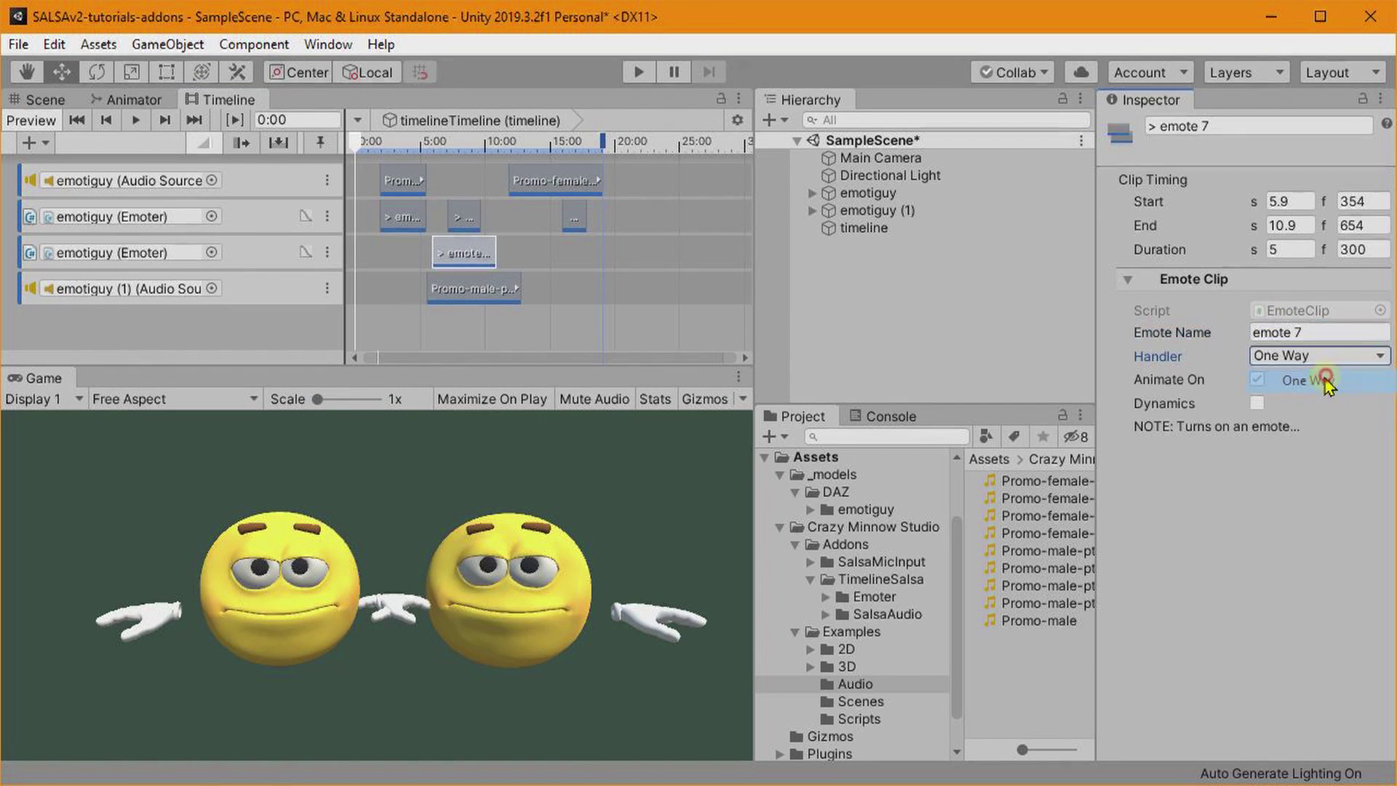
pyautogui.click(1257, 404)
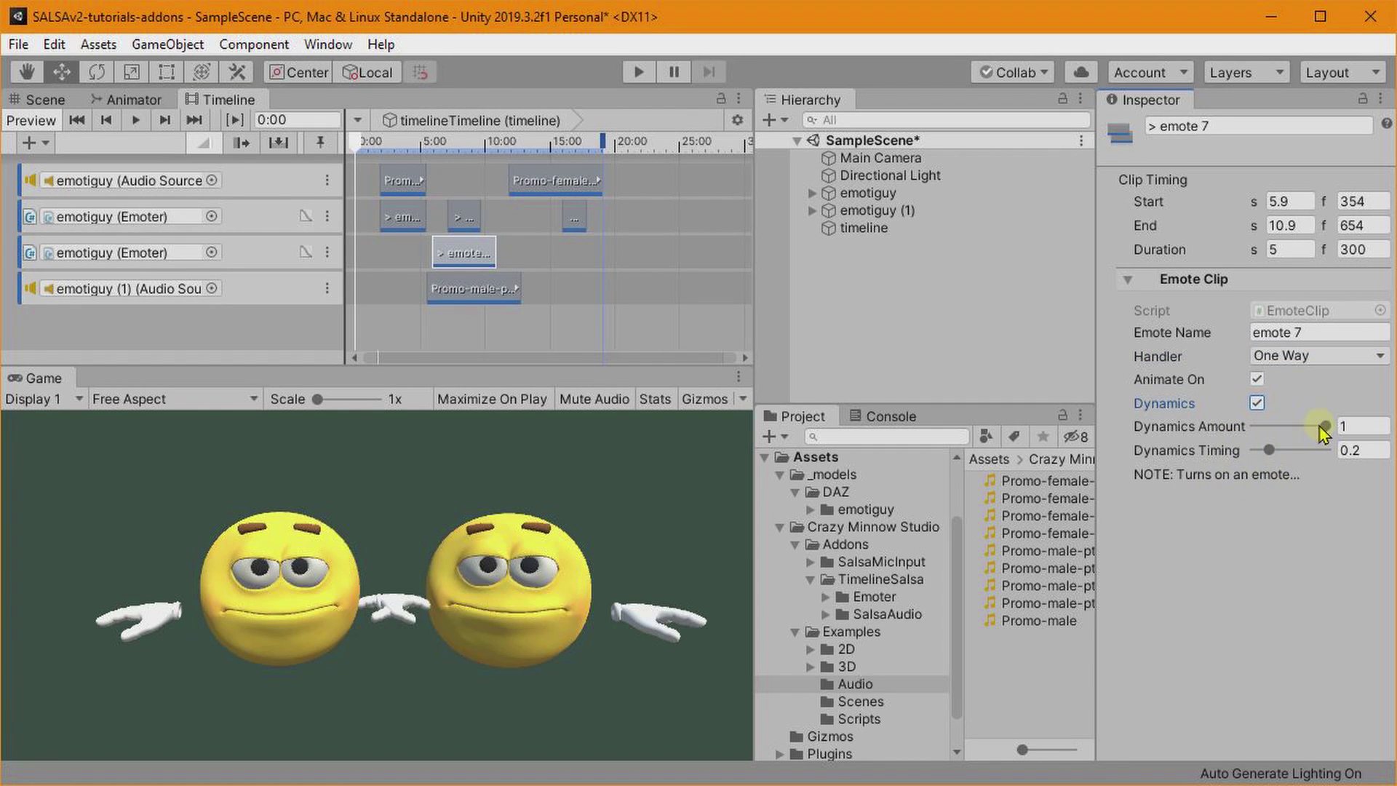
pyautogui.moveTo(1266, 451); pyautogui.dragTo(1264, 451)
pyautogui.moveTo(465, 255); pyautogui.dragTo(420, 269)
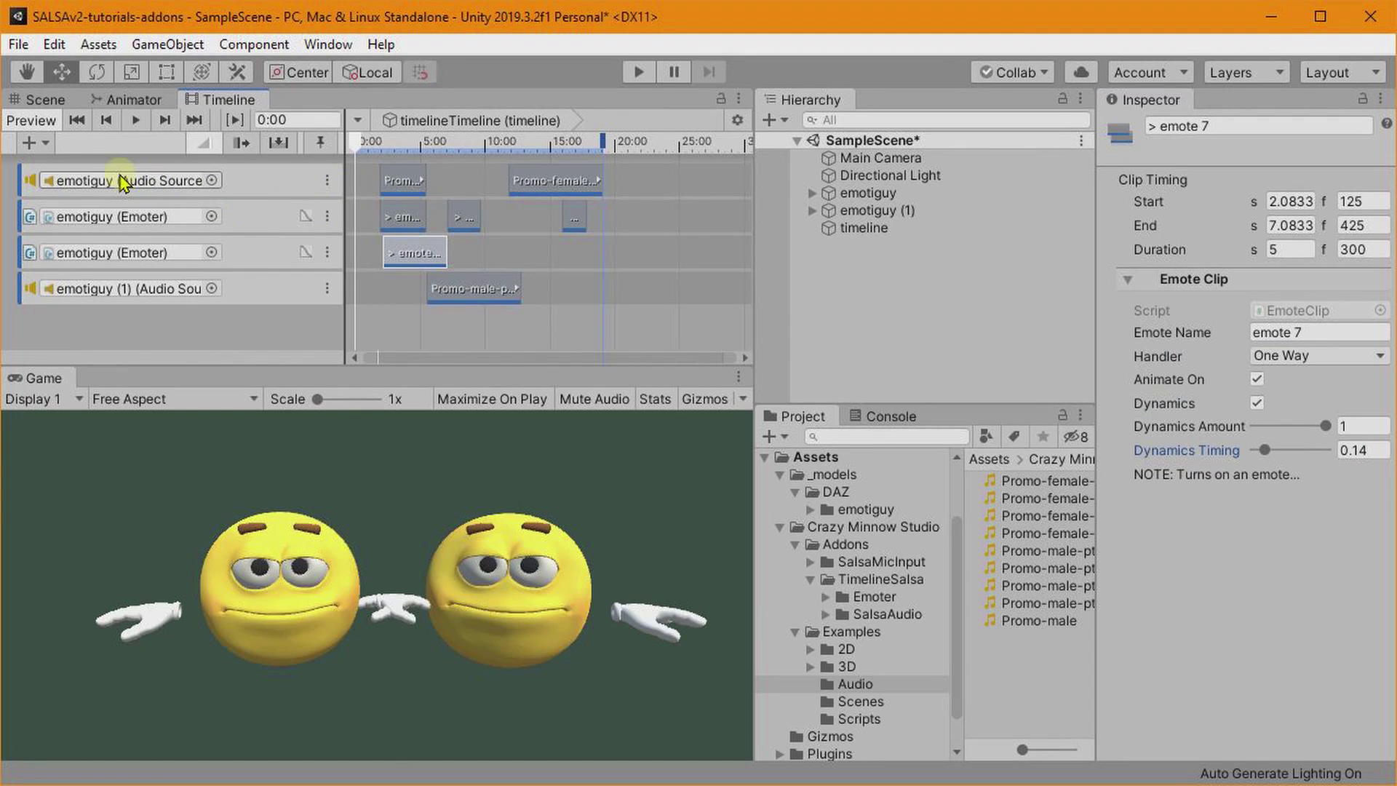
# Delete the emotiguy and emotiguy (1) audio tracks from the timeline.
pyautogui.rightClick(249, 188)
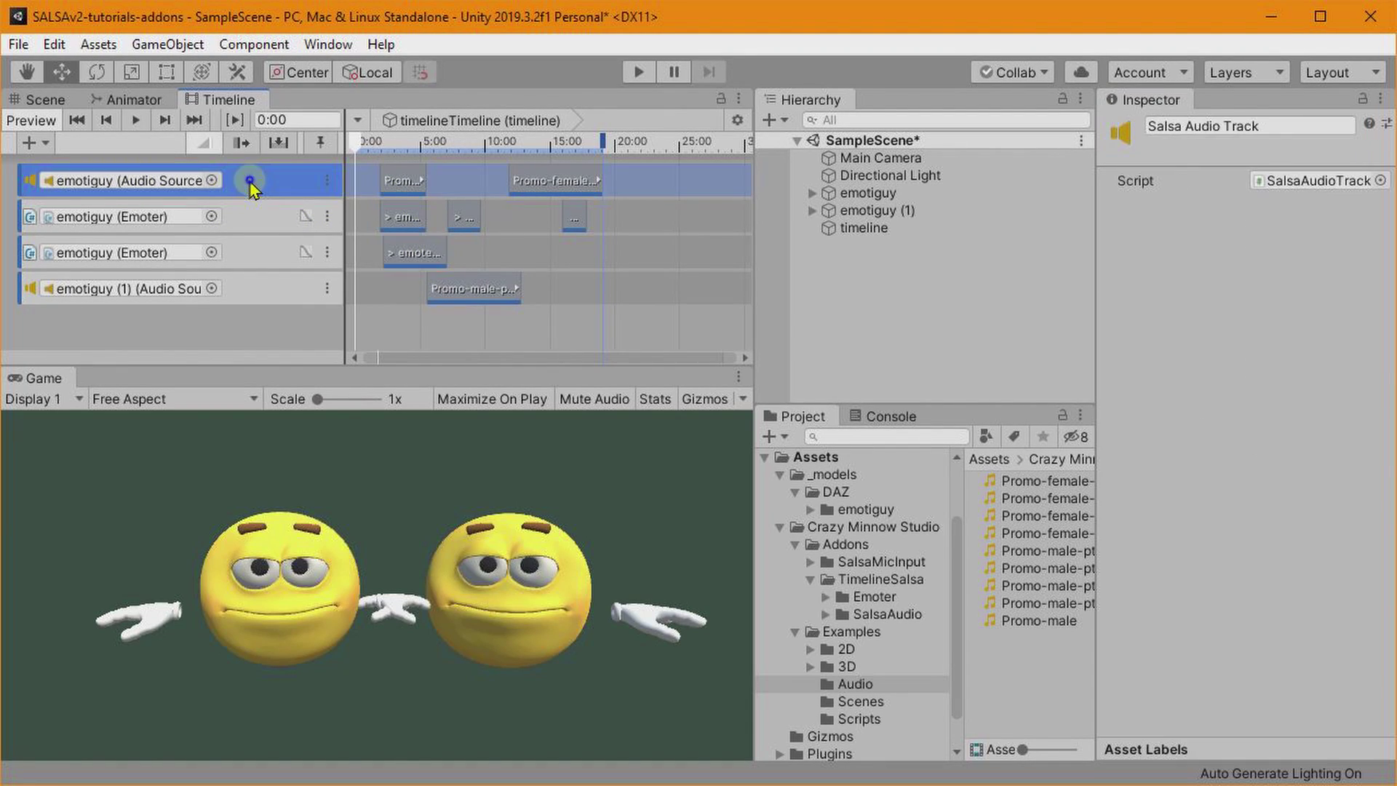
pyautogui.click(304, 266)
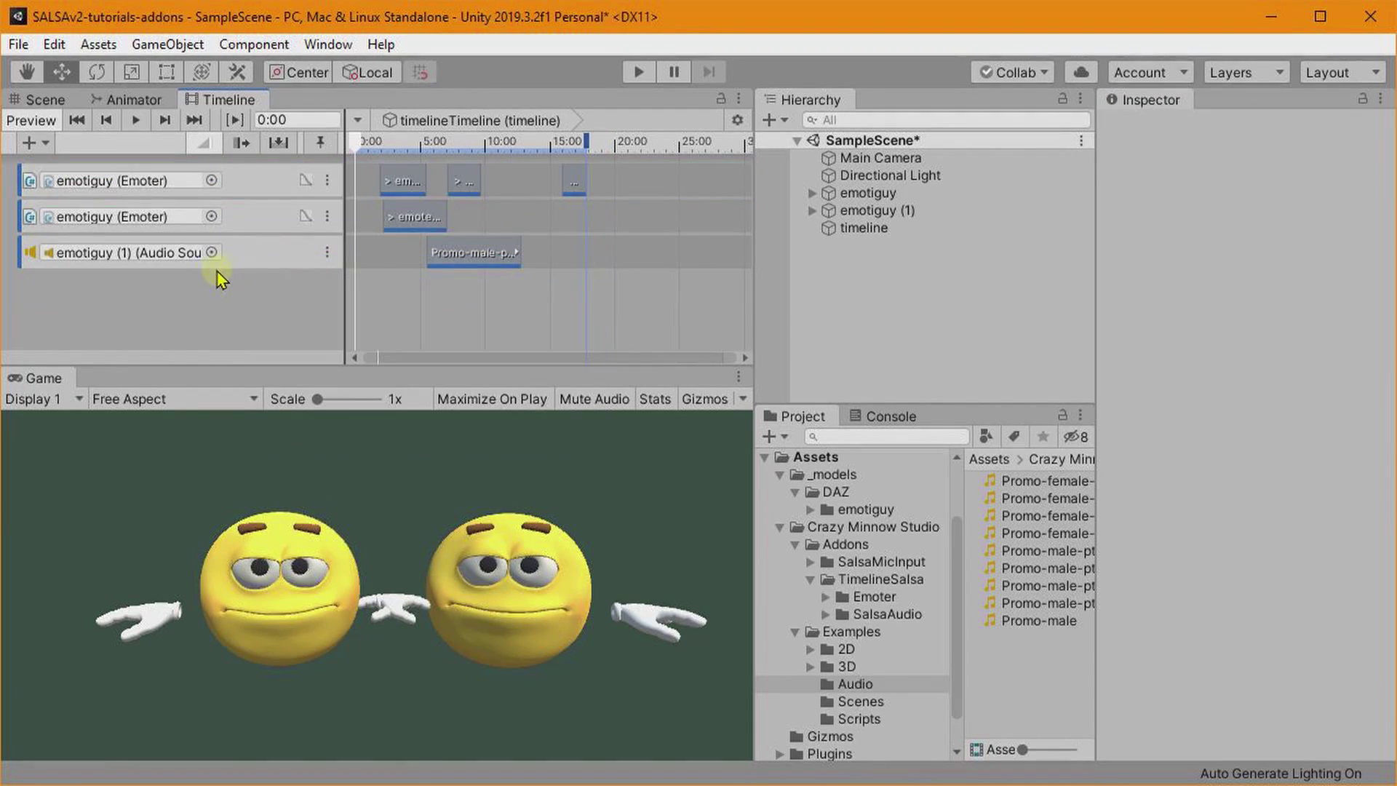
pyautogui.rightClick(229, 256)
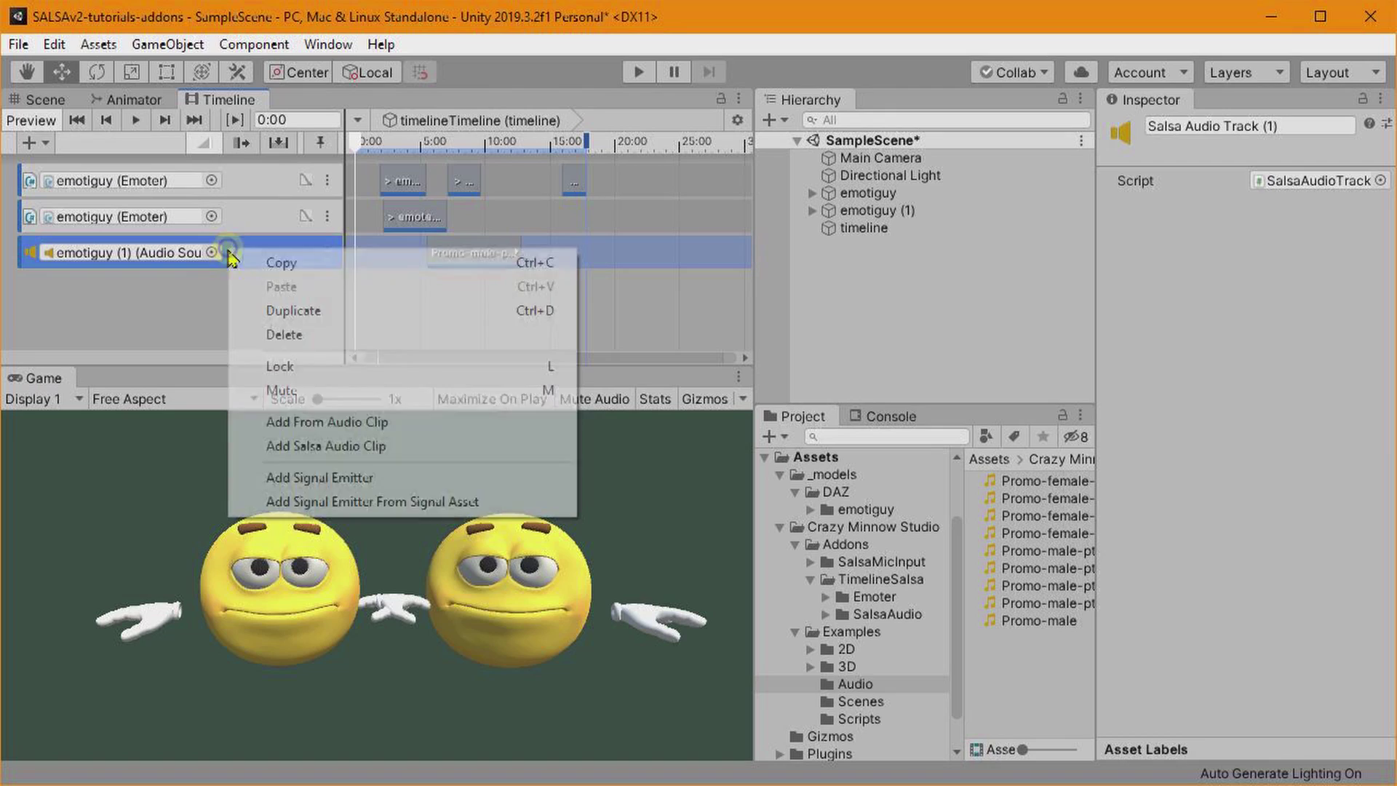
pyautogui.click(275, 334)
# Try shifting the first Emote track's clips, undo the move, and open the second track's options.
pyautogui.click(411, 217)
pyautogui.moveTo(412, 217)
pyautogui.mouseDown()
pyautogui.moveTo(391, 216)
pyautogui.moveTo(390, 198)
pyautogui.moveTo(441, 218)
pyautogui.moveTo(423, 219)
pyautogui.mouseUp()
pyautogui.hotkey('ctrl', 'z')
pyautogui.rightClick(514, 213)
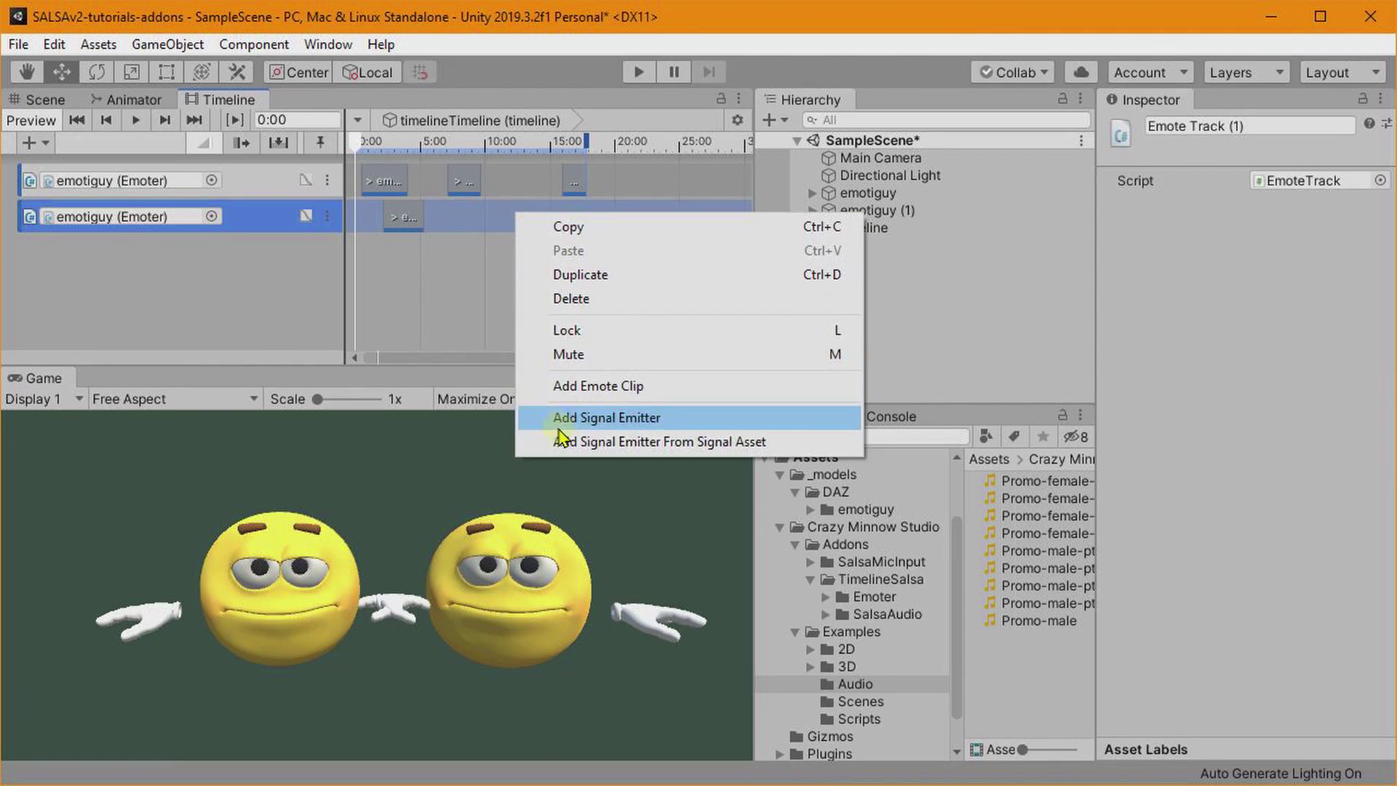
# Dismiss the second Emote track's context menu without adding anything.
pyautogui.click(449, 297)
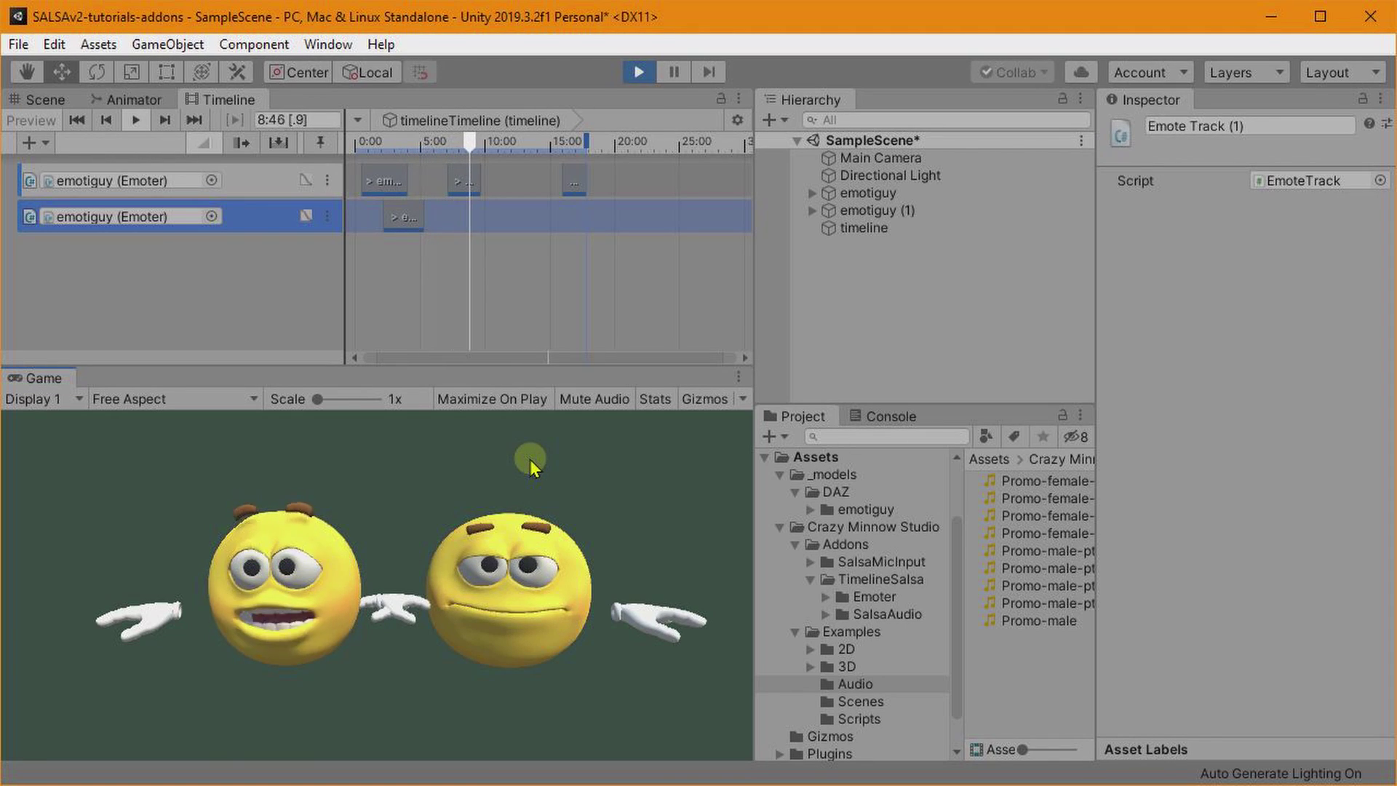
# Exit Play mode so the timeline resets to 0:00.
pyautogui.click(638, 72)
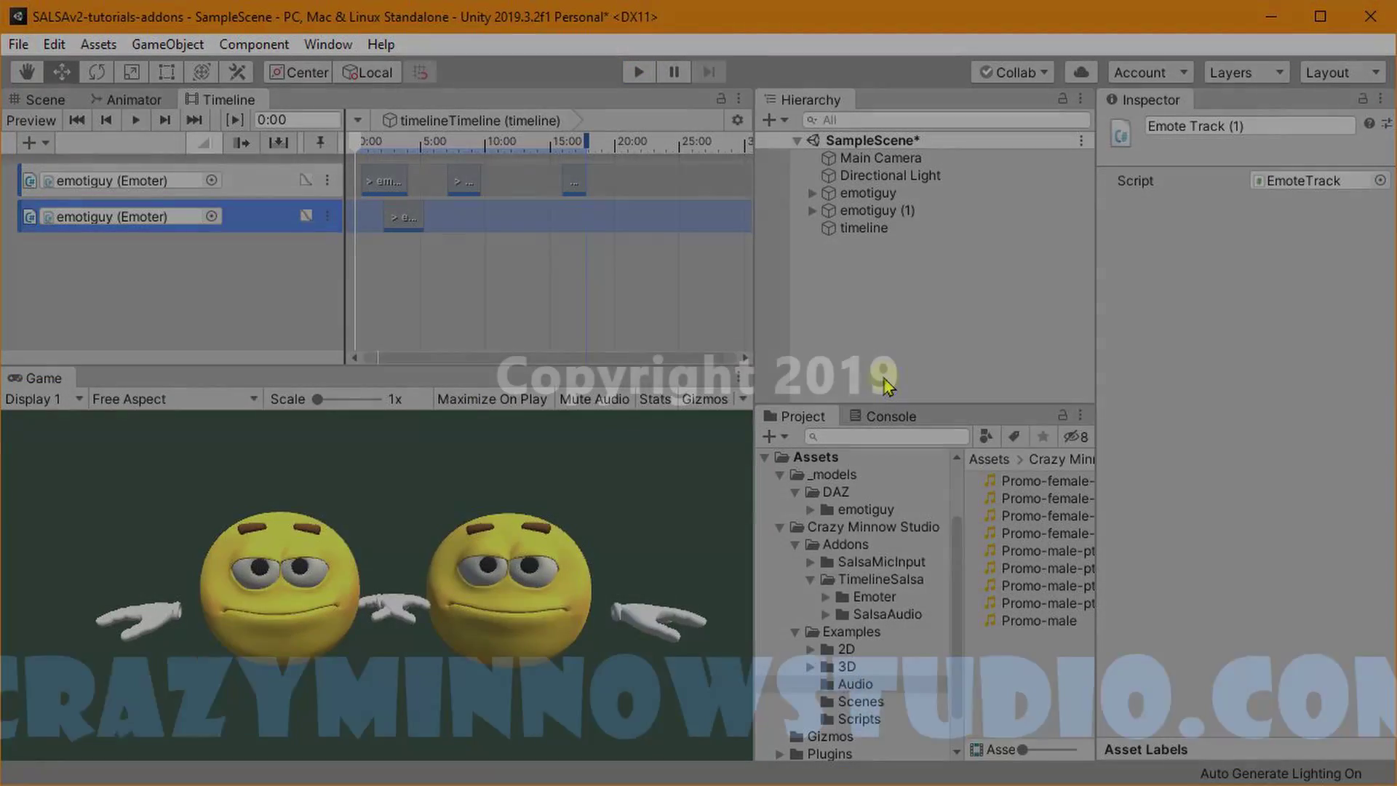